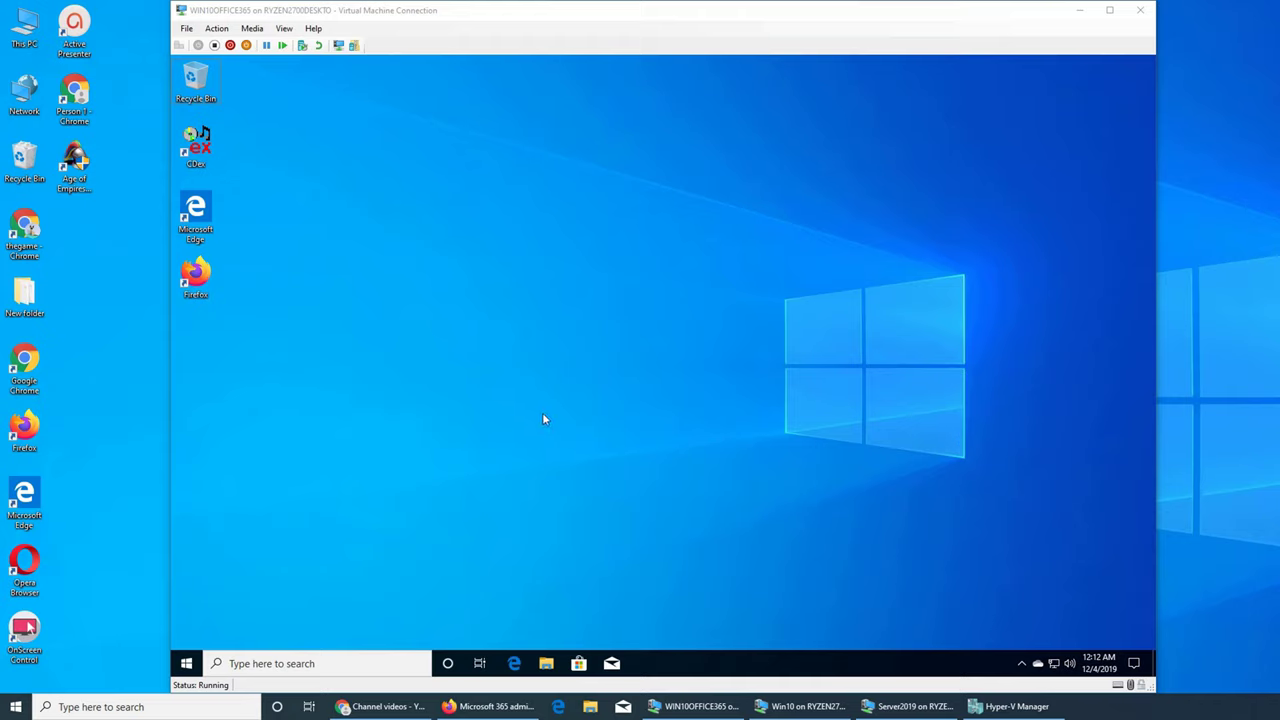
# Step: Launch Firefox from the Windows 10 VM desktop shortcut
pyautogui.doubleClick(196, 274)
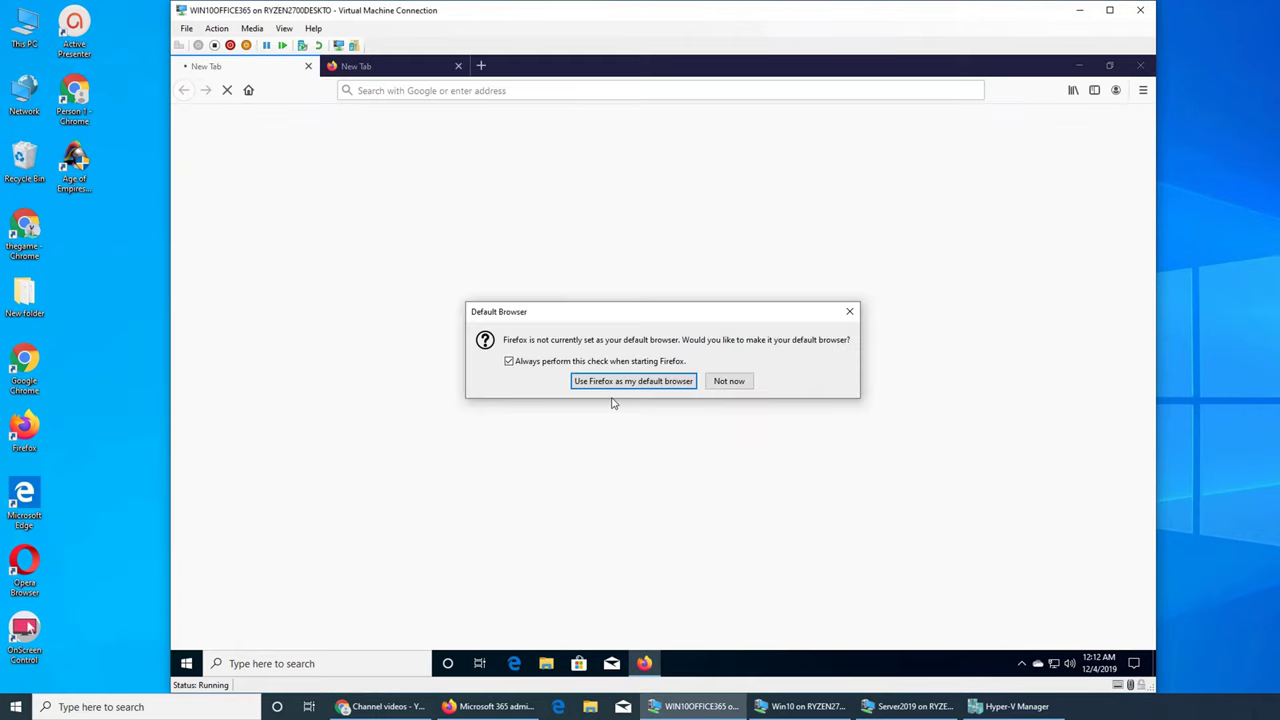
# Step: Dismiss Firefox's default-browser prompt and close the extra blank tab
pyautogui.click(849, 311)
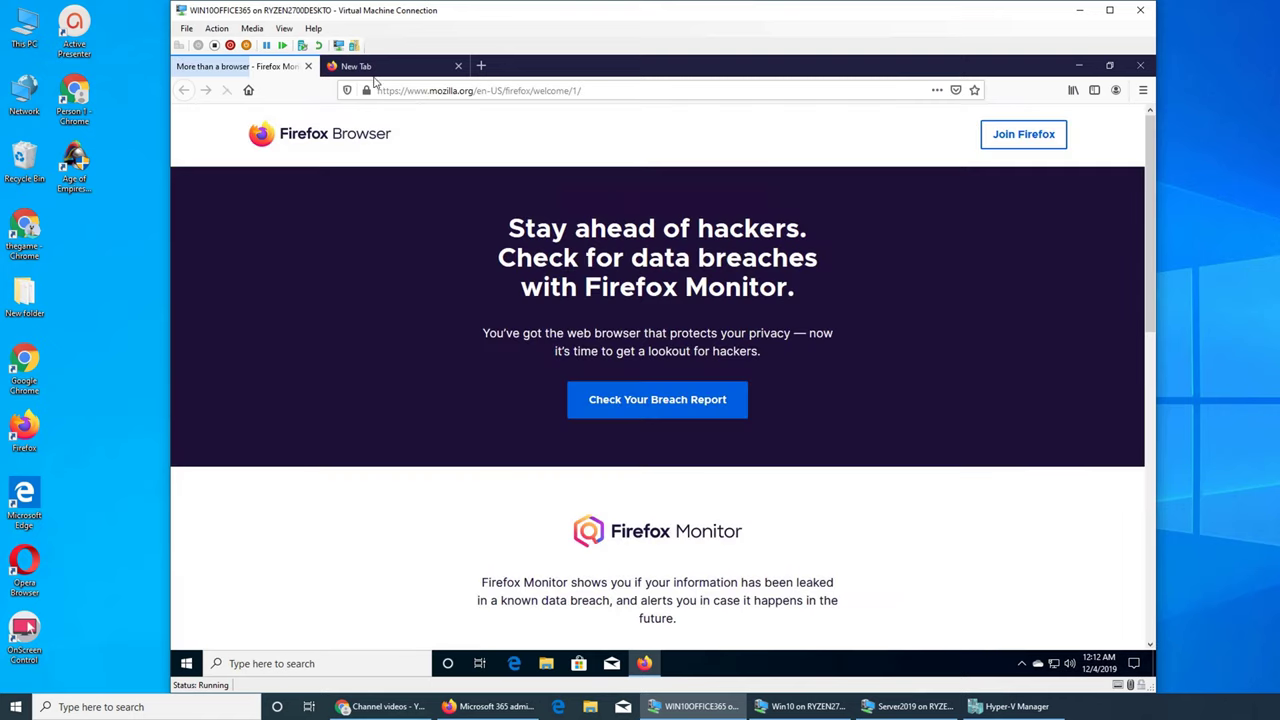
pyautogui.click(435, 66)
pyautogui.click(458, 66)
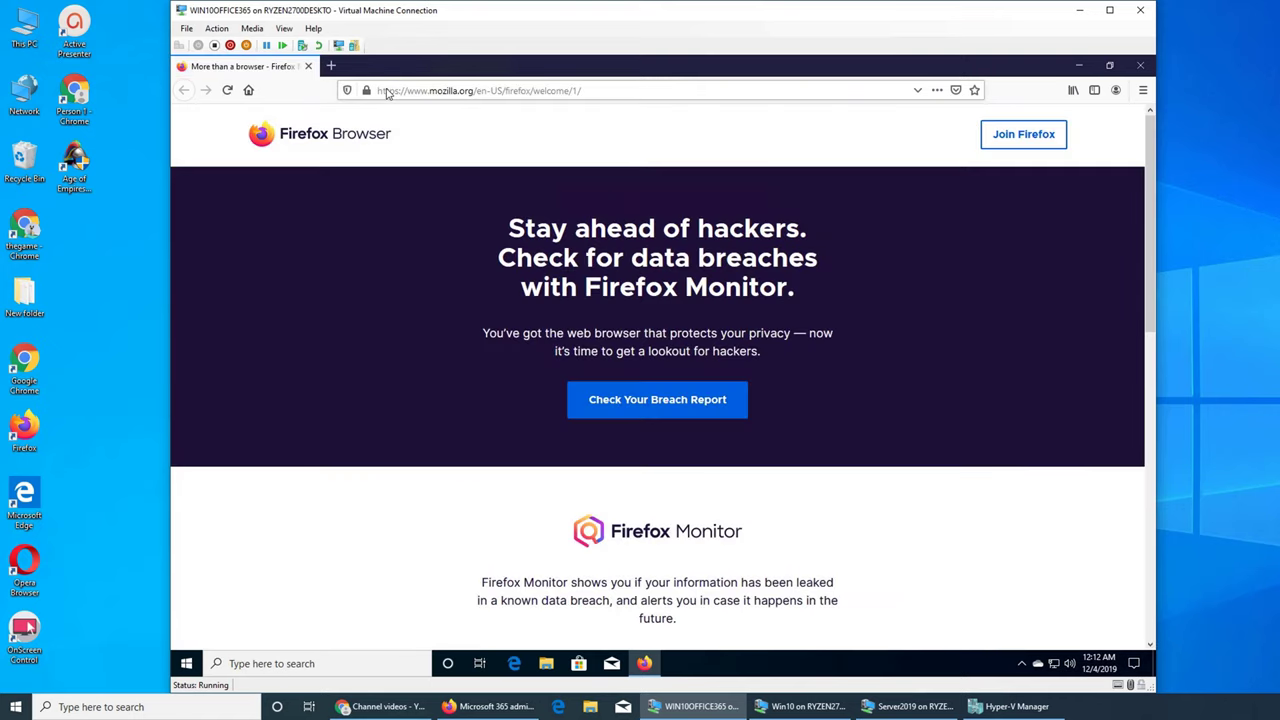
# Step: Go to portal.office.com in the address bar
pyautogui.click(407, 92)
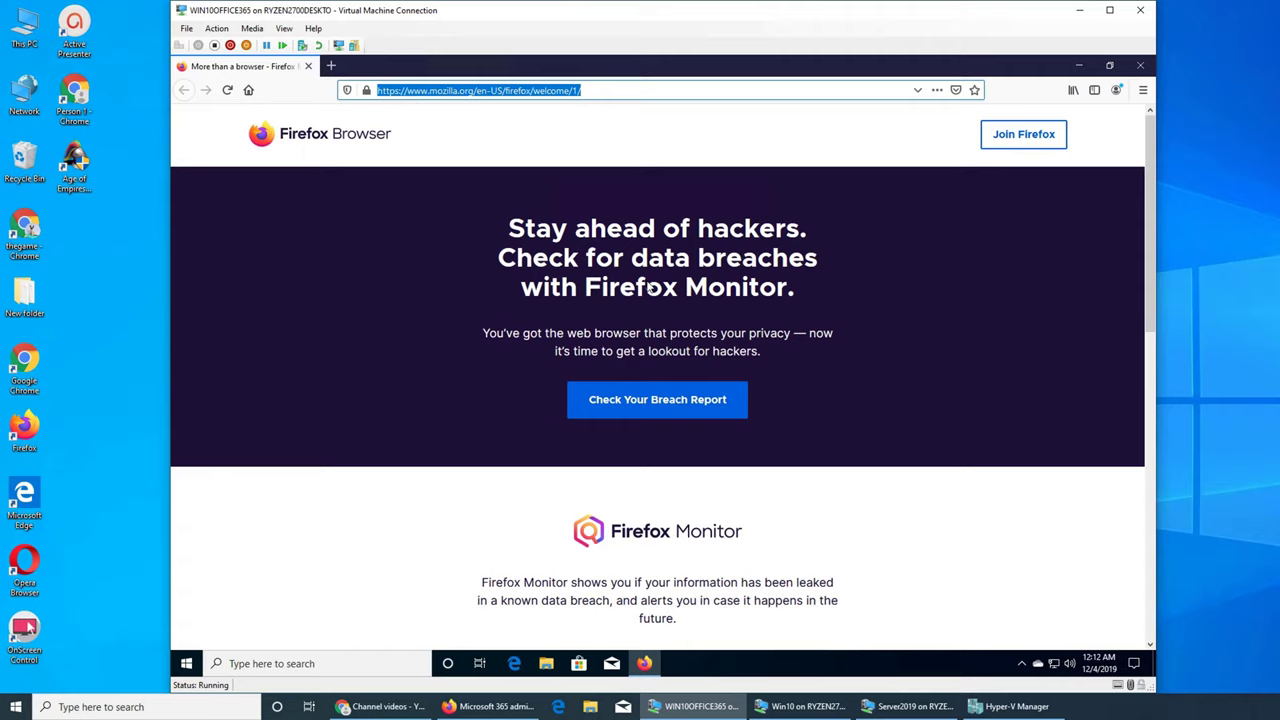
pyautogui.write('portal.office.com/')
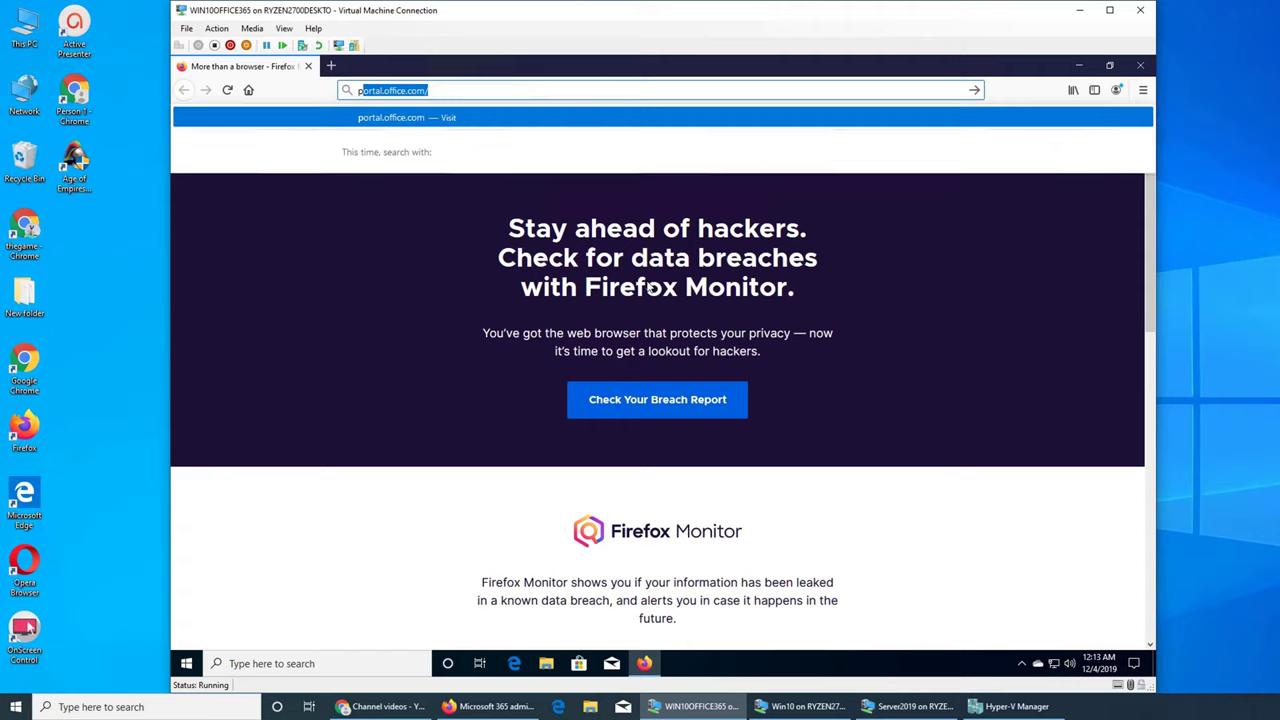
pyautogui.press('Return')
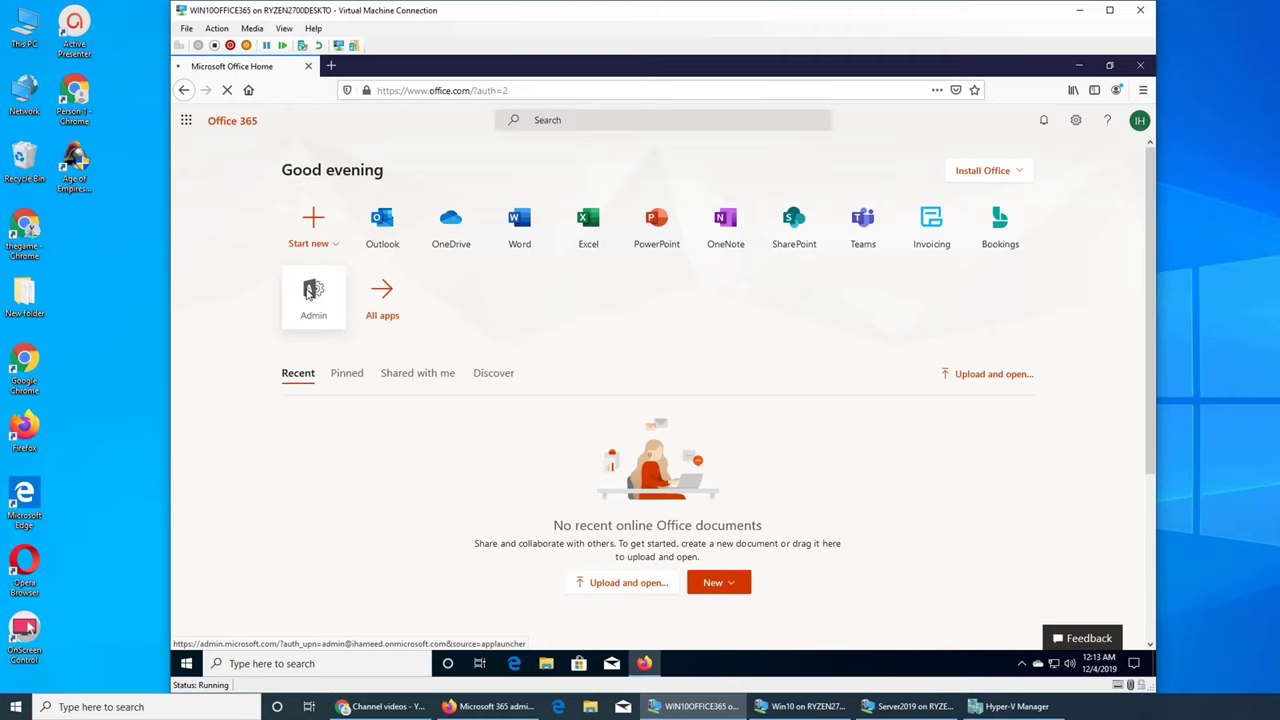
# Step: Open the admin center from Office Home and view the panel for emailing users an Office download link
pyautogui.click(313, 292)
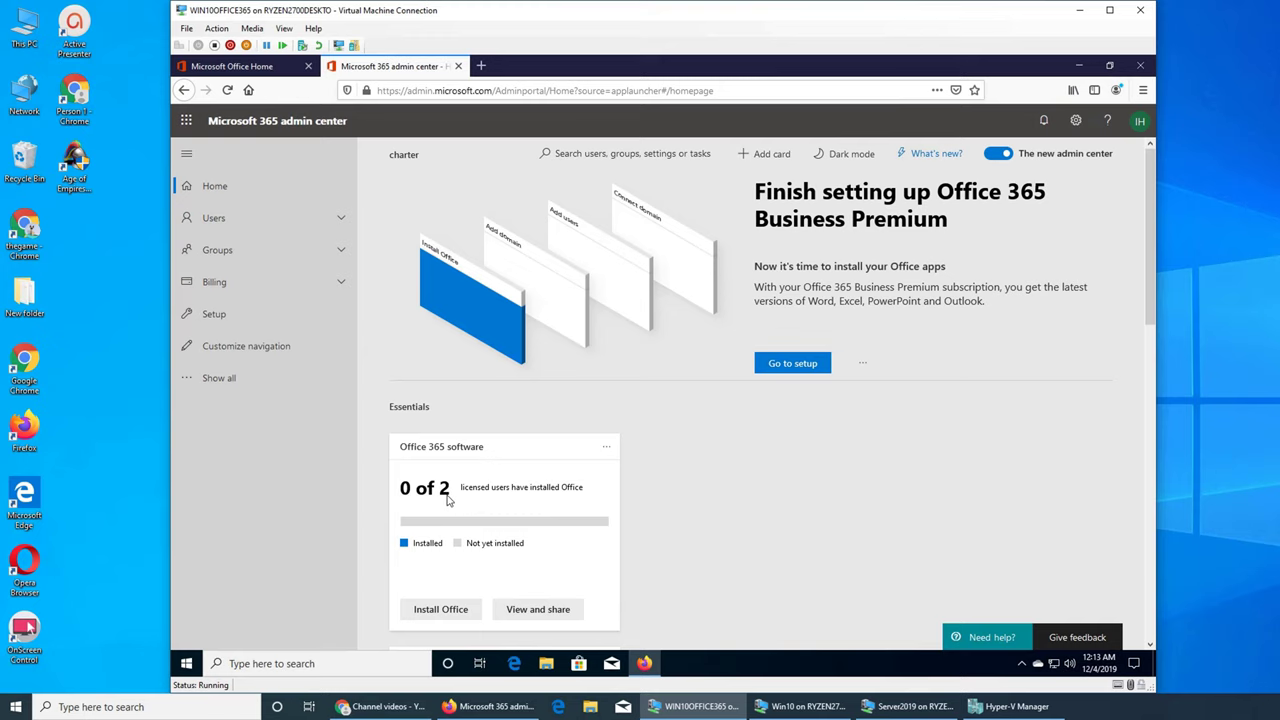
pyautogui.click(555, 609)
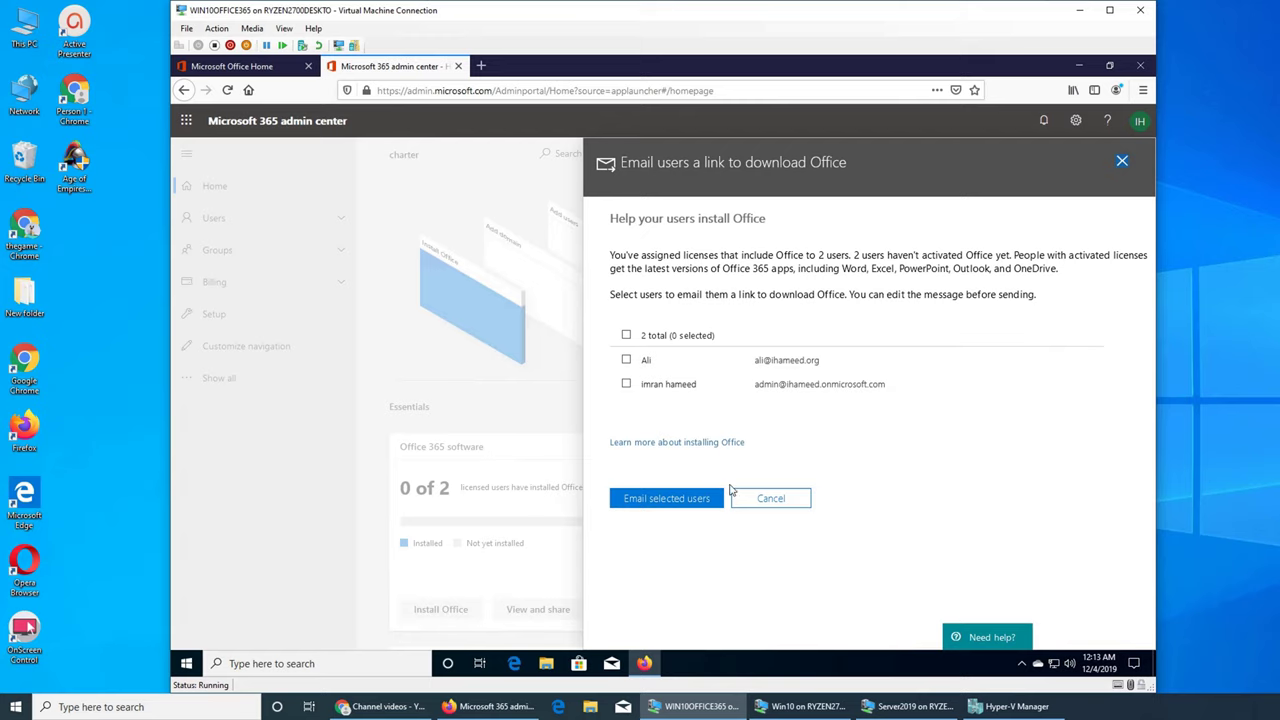
# Step: Close the download-link panel, review and refresh Active users, then return to Home
pyautogui.click(1122, 162)
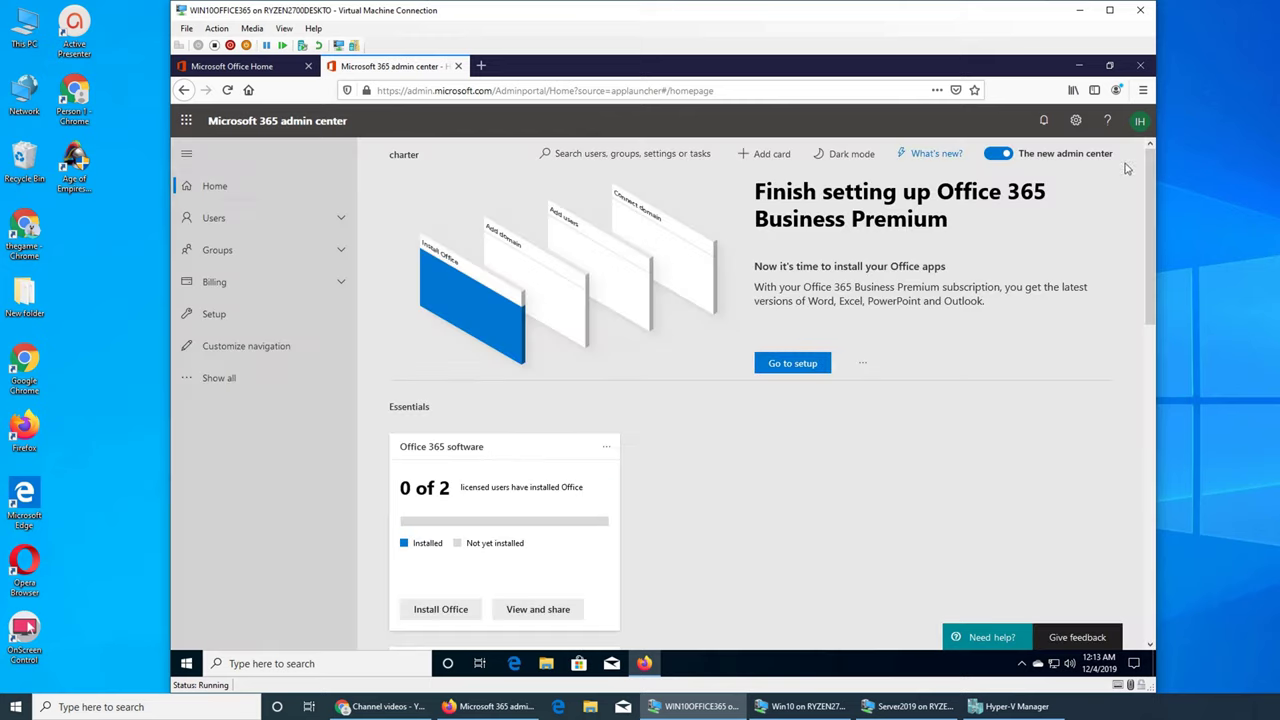
pyautogui.click(216, 219)
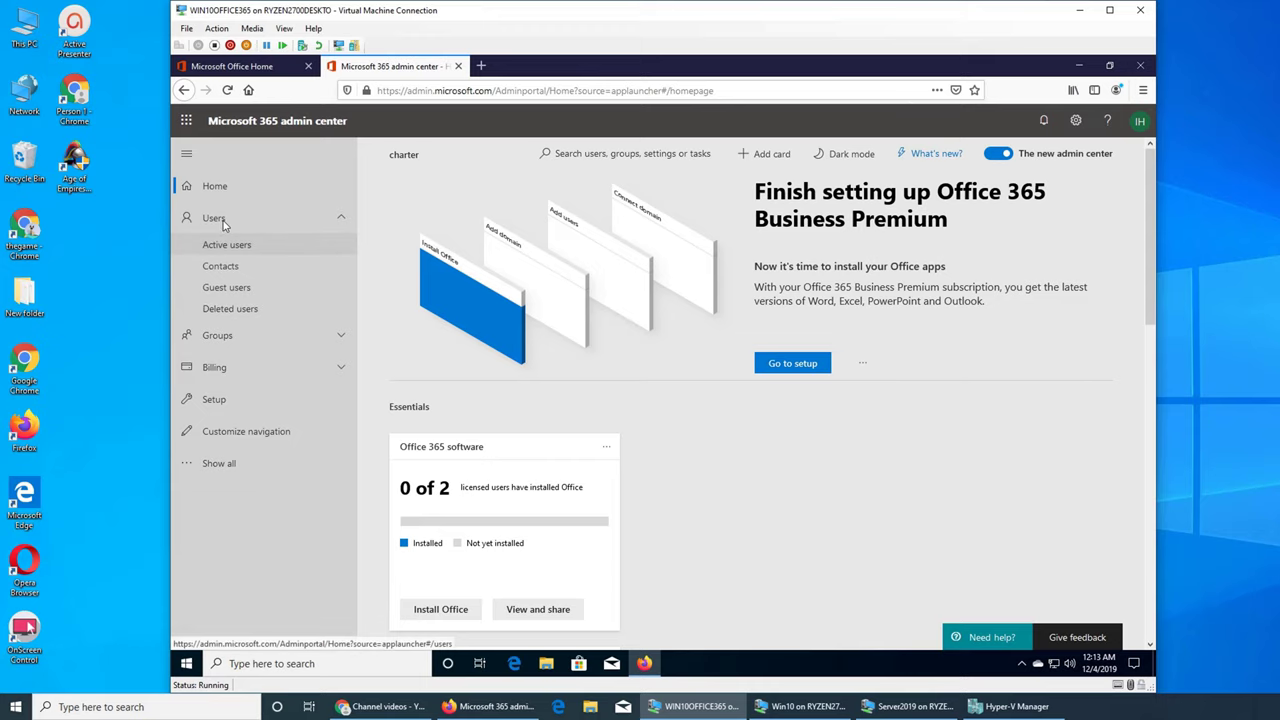
pyautogui.click(262, 252)
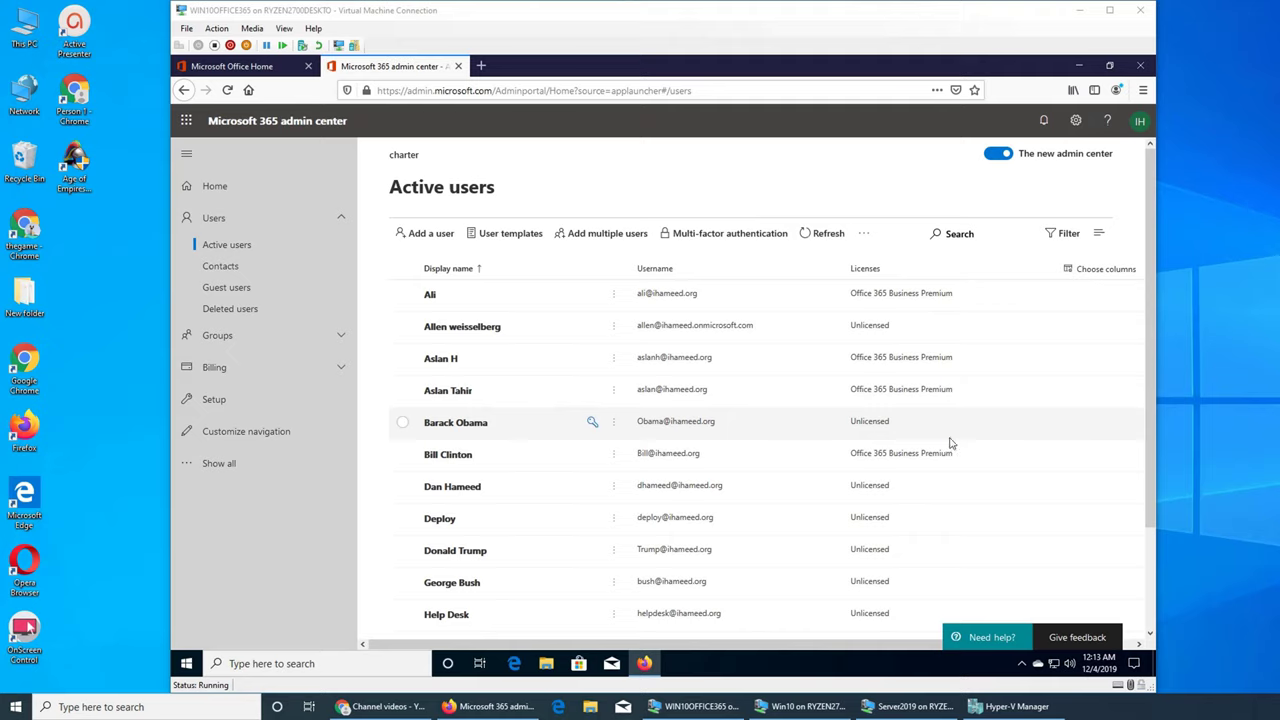
pyautogui.click(828, 236)
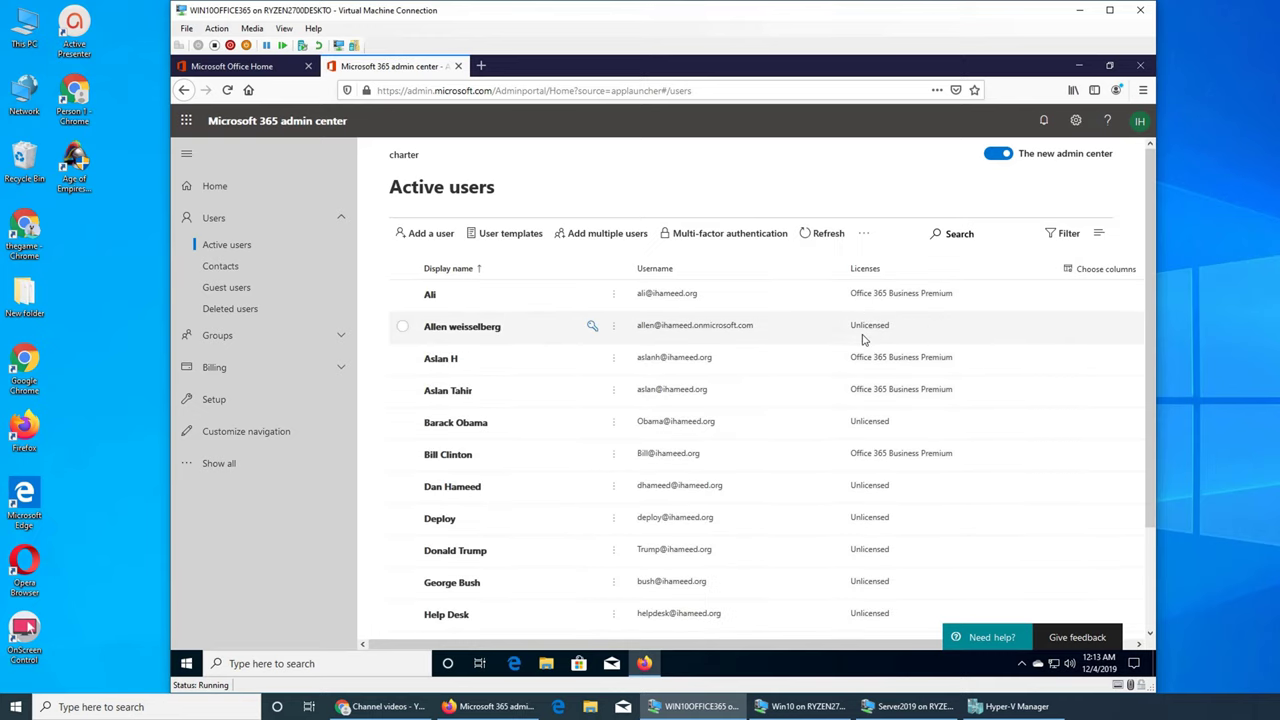
pyautogui.click(214, 186)
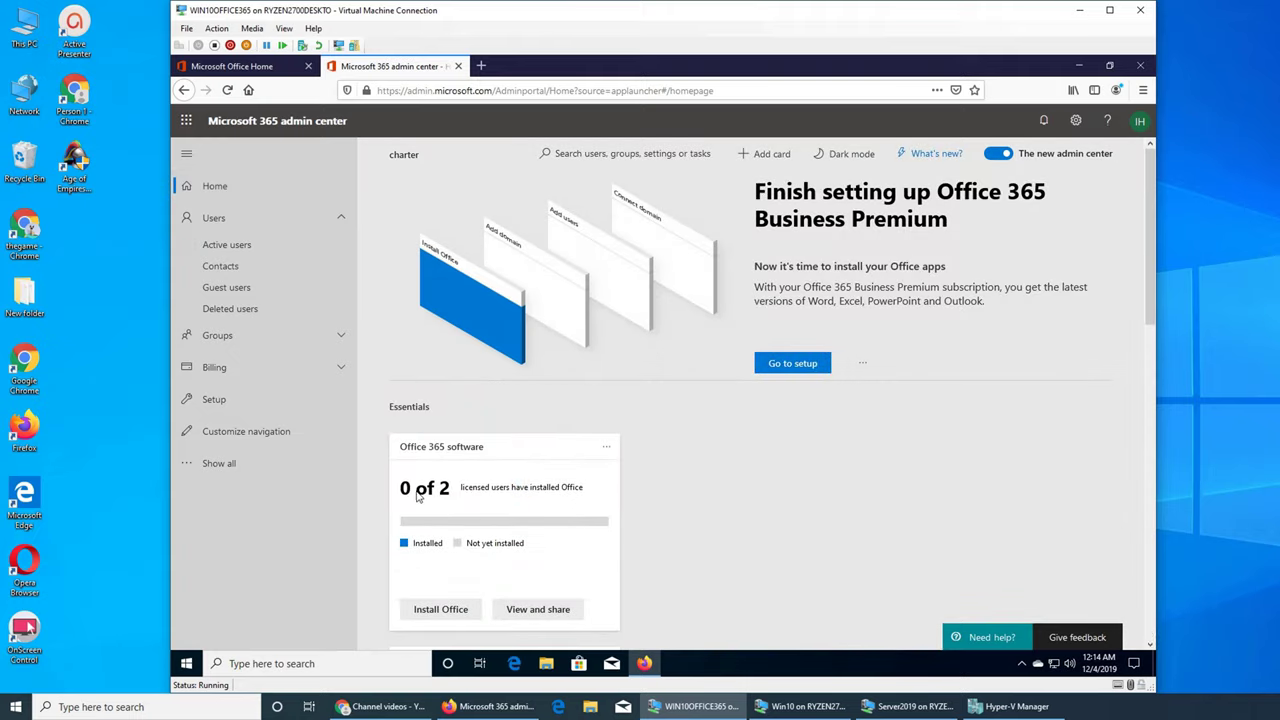
pyautogui.click(464, 447)
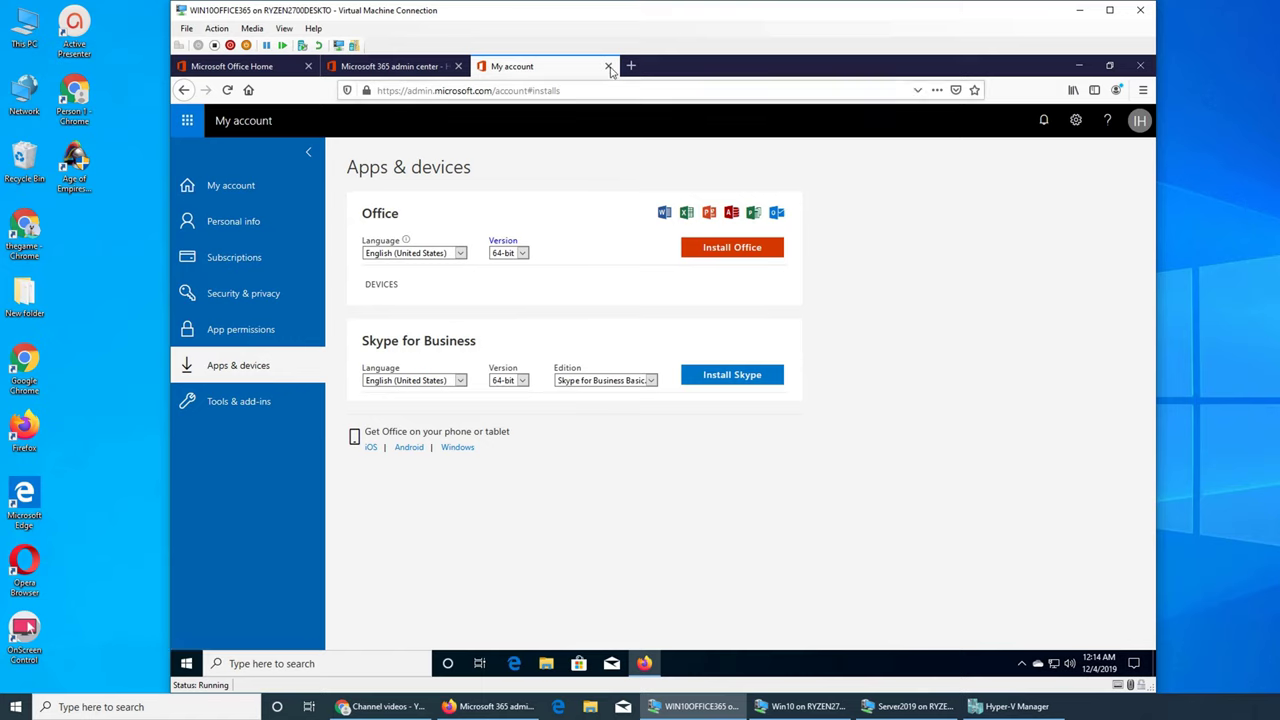
pyautogui.click(609, 67)
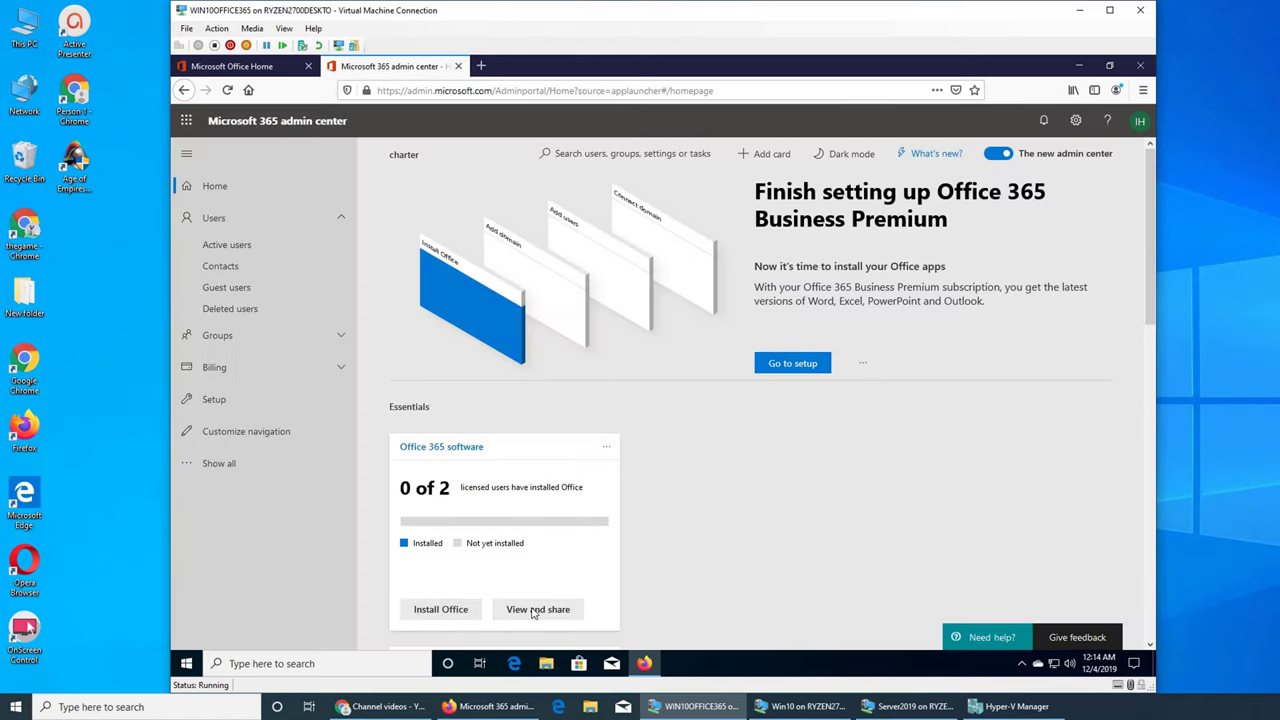
# Step: Scroll through the user listing and widen the virtual machine window
pyautogui.scroll(-4, 822, 455)
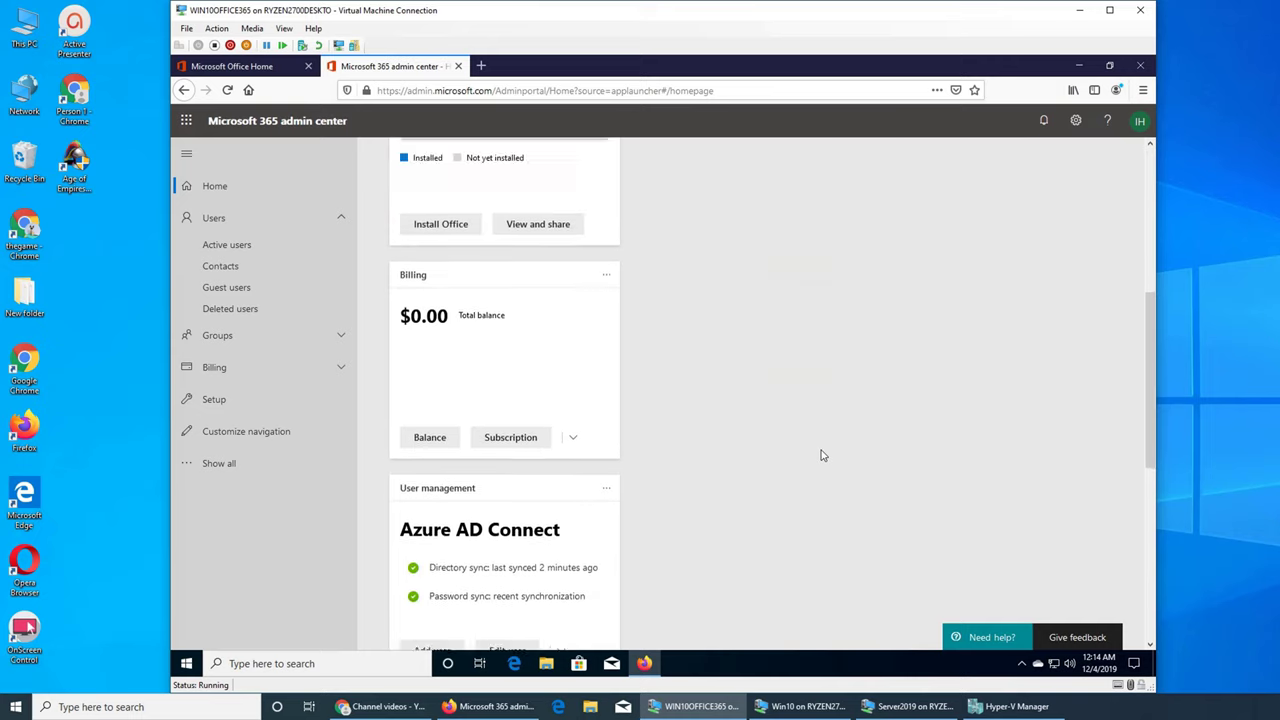
pyautogui.scroll(3, 821, 452)
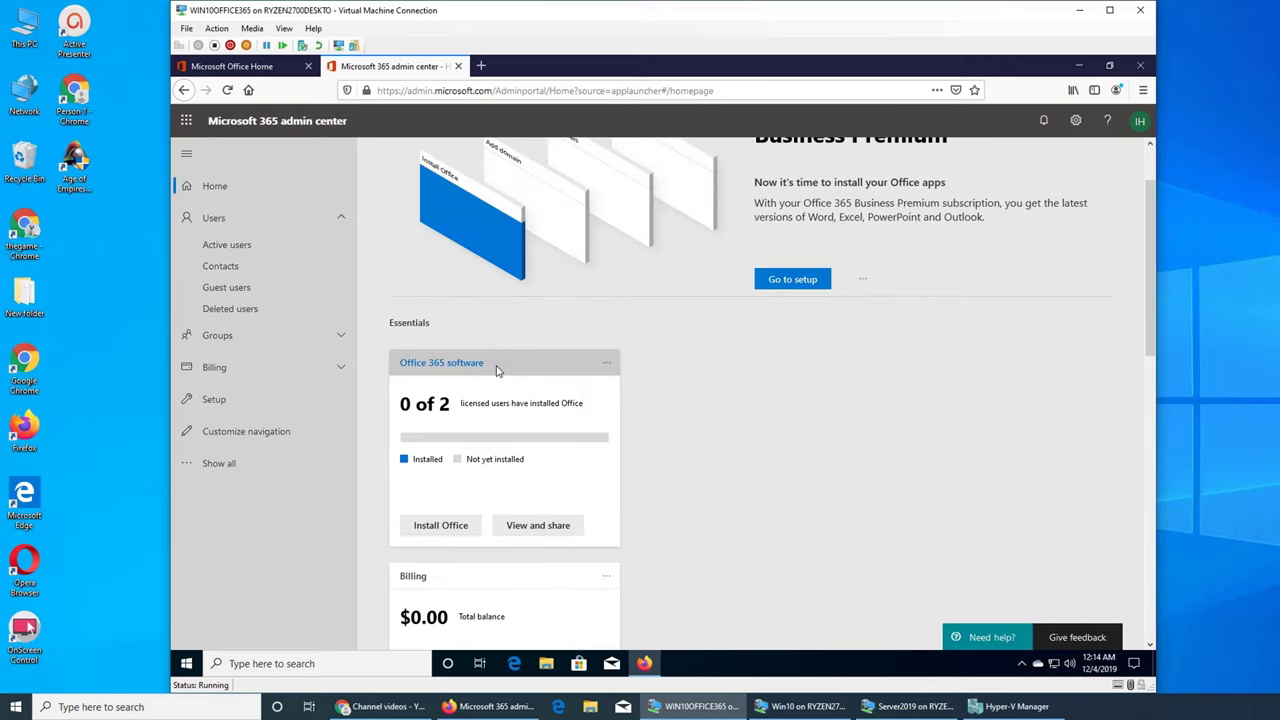
pyautogui.scroll(-3, 714, 460)
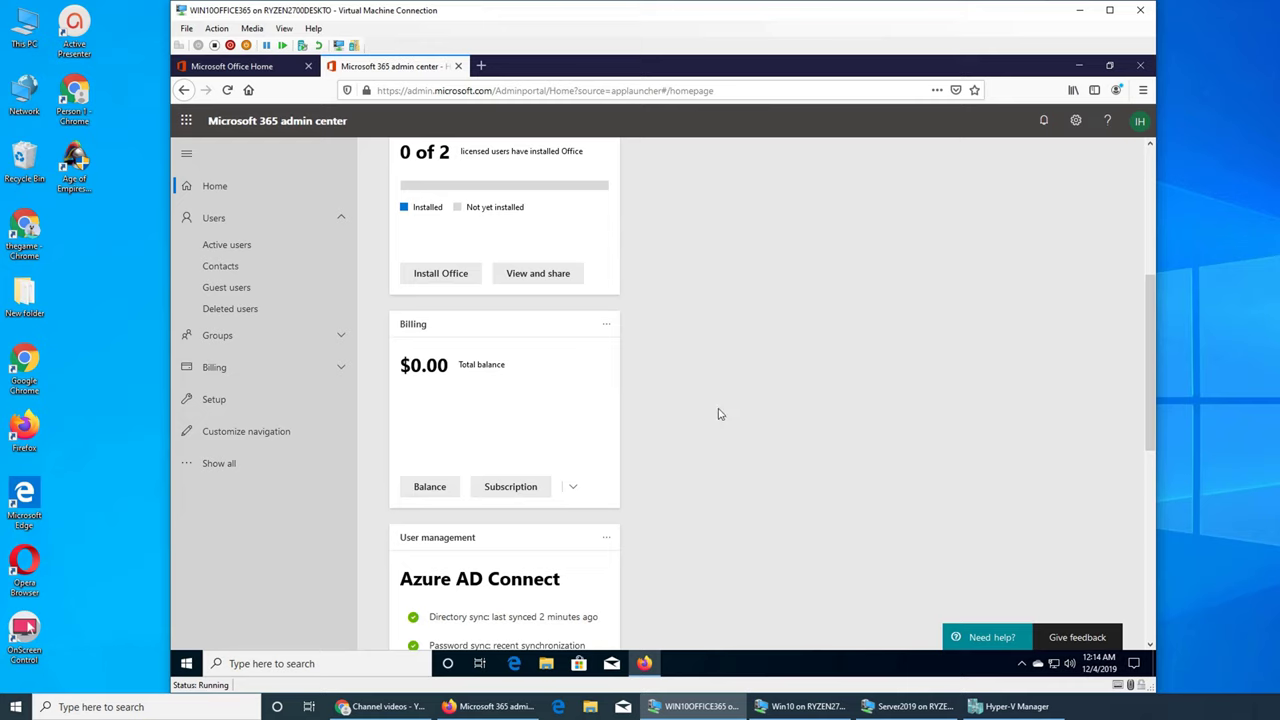
pyautogui.scroll(-2, 717, 414)
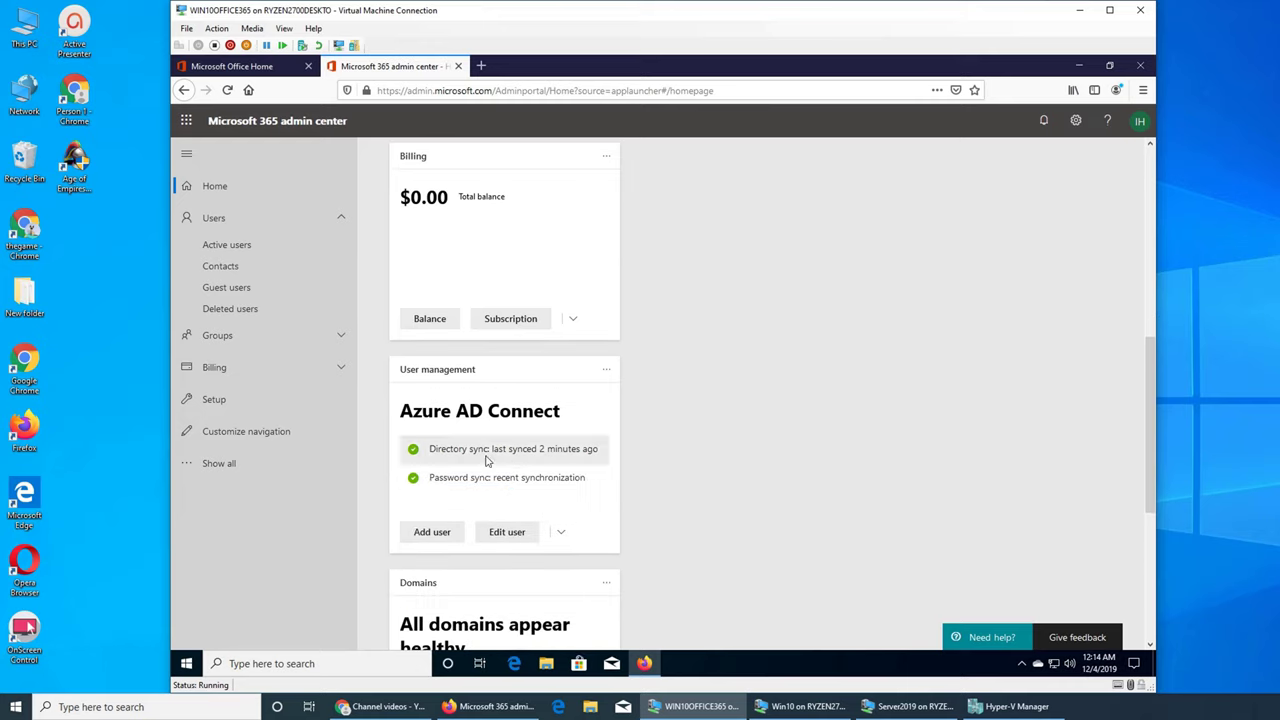
pyautogui.scroll(3, 688, 402)
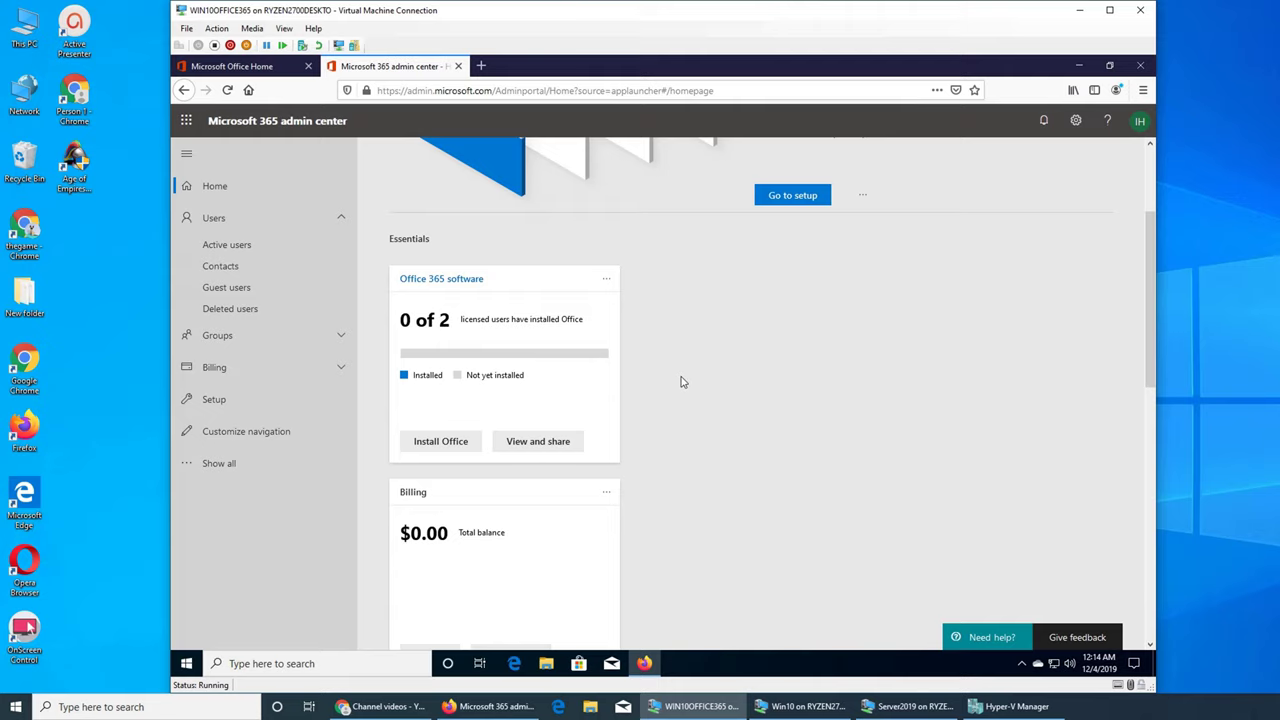
pyautogui.scroll(-2, 682, 381)
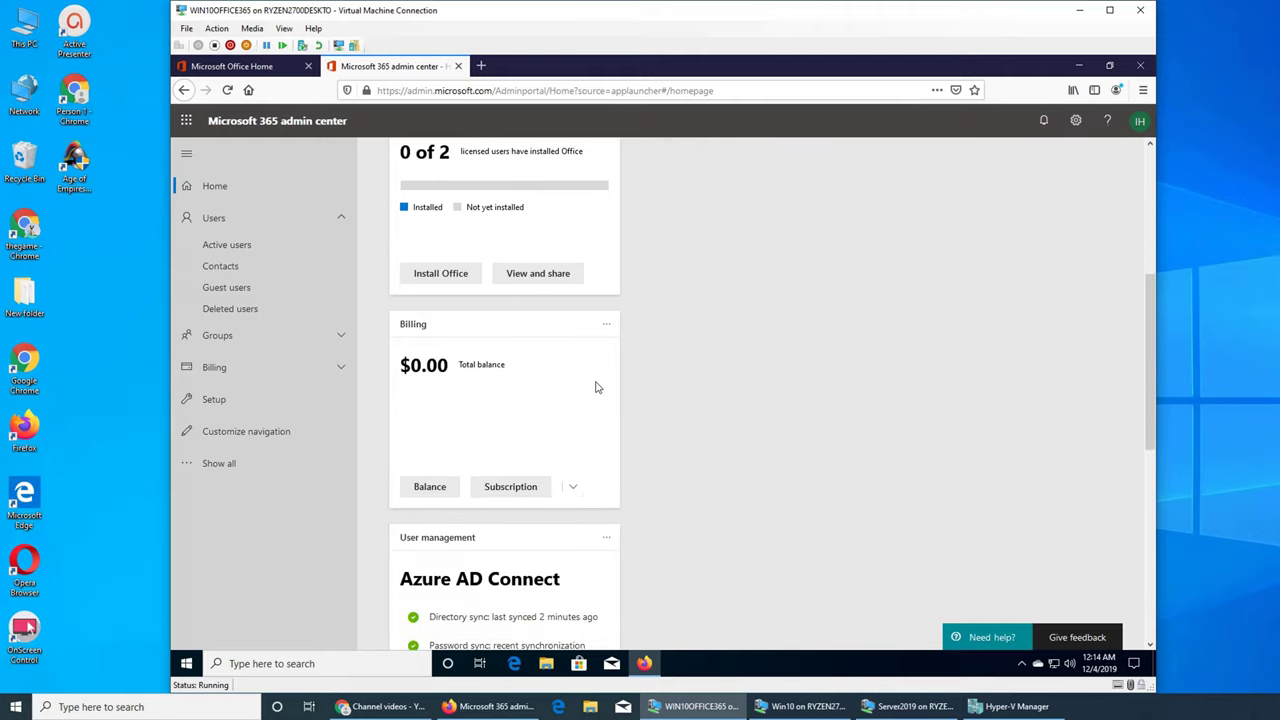
pyautogui.scroll(-3, 590, 380)
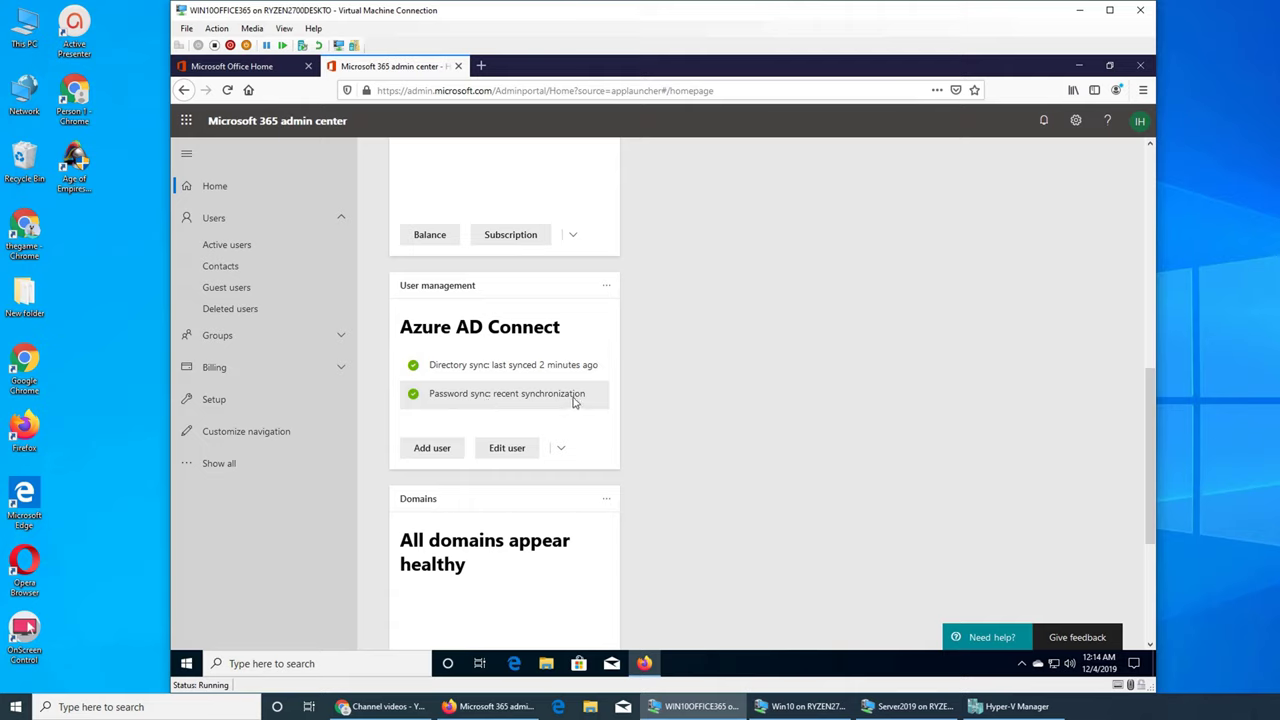
pyautogui.scroll(-3, 727, 503)
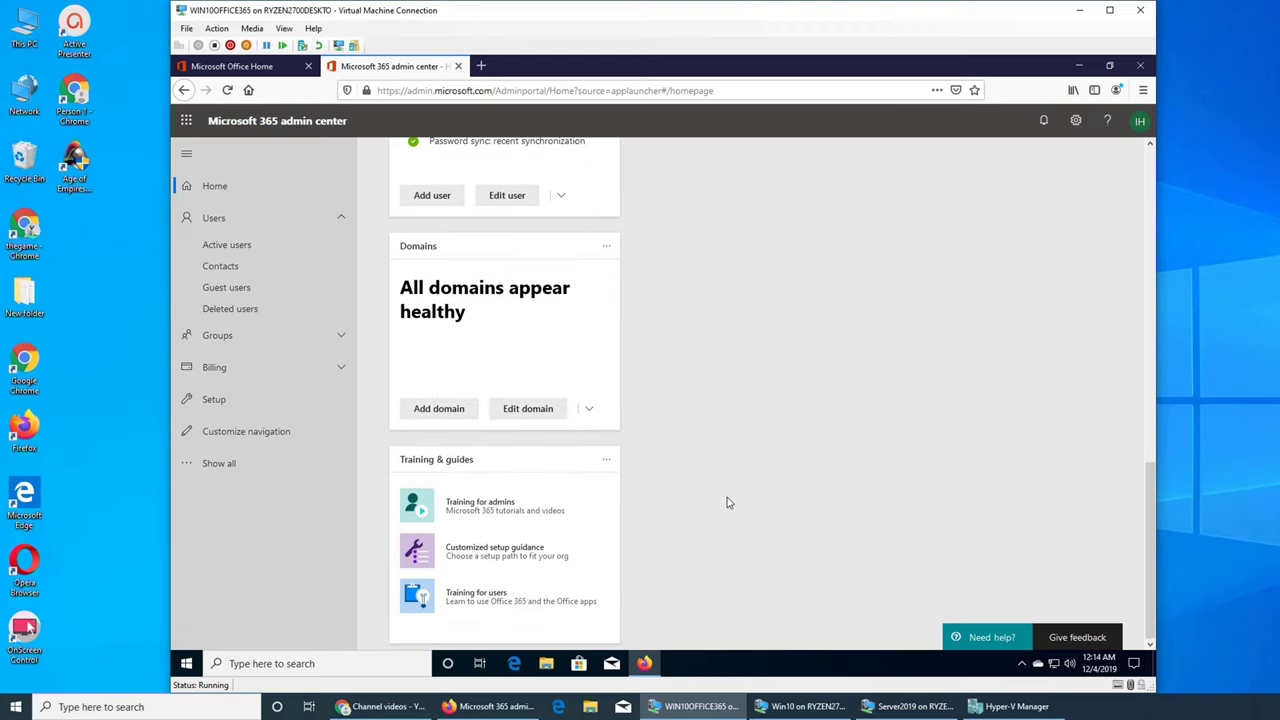
pyautogui.scroll(9, 727, 503)
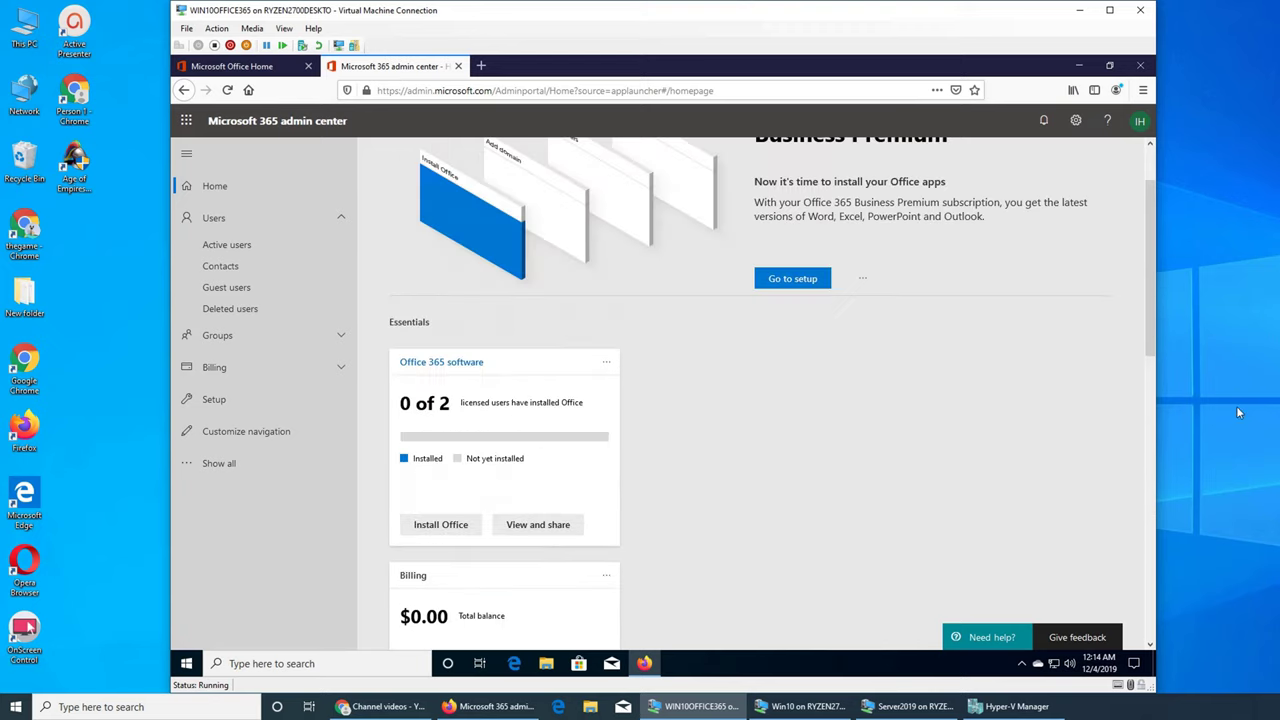
pyautogui.moveTo(1157, 414); pyautogui.dragTo(1275, 431)
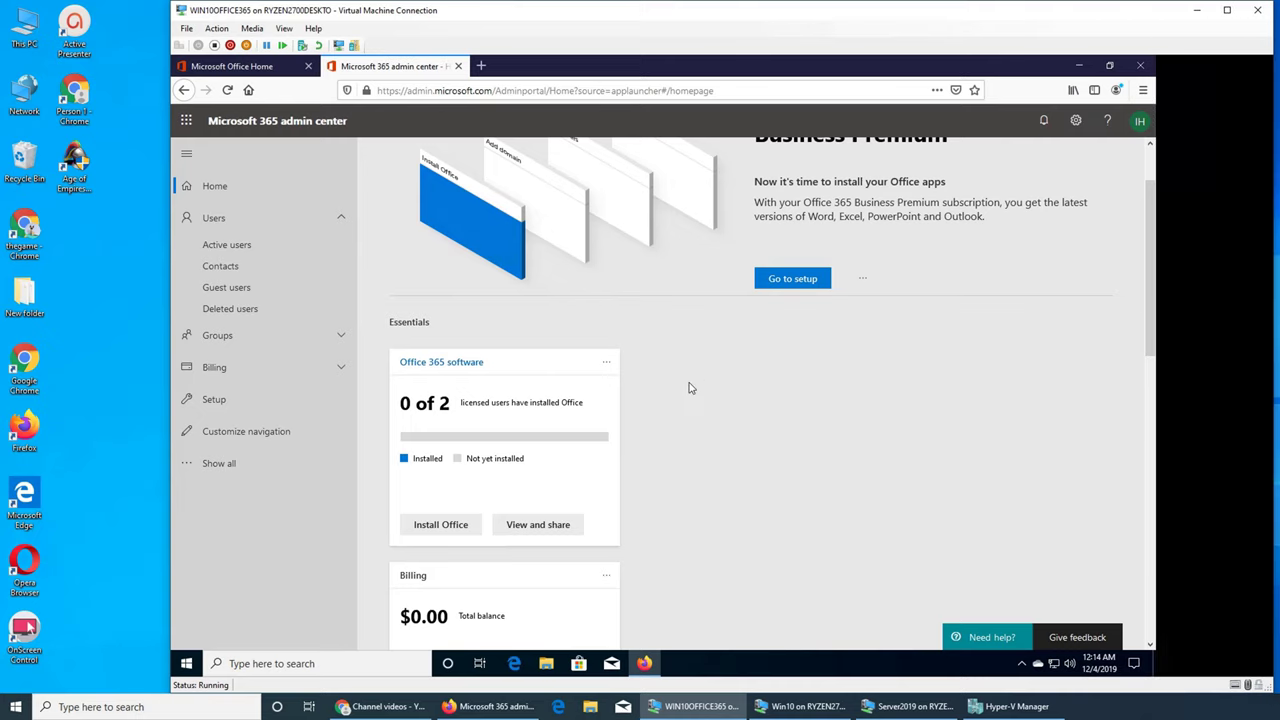
# Step: Reopen the Active users list and bring the Windows 10 VM forward
pyautogui.scroll(2, 712, 366)
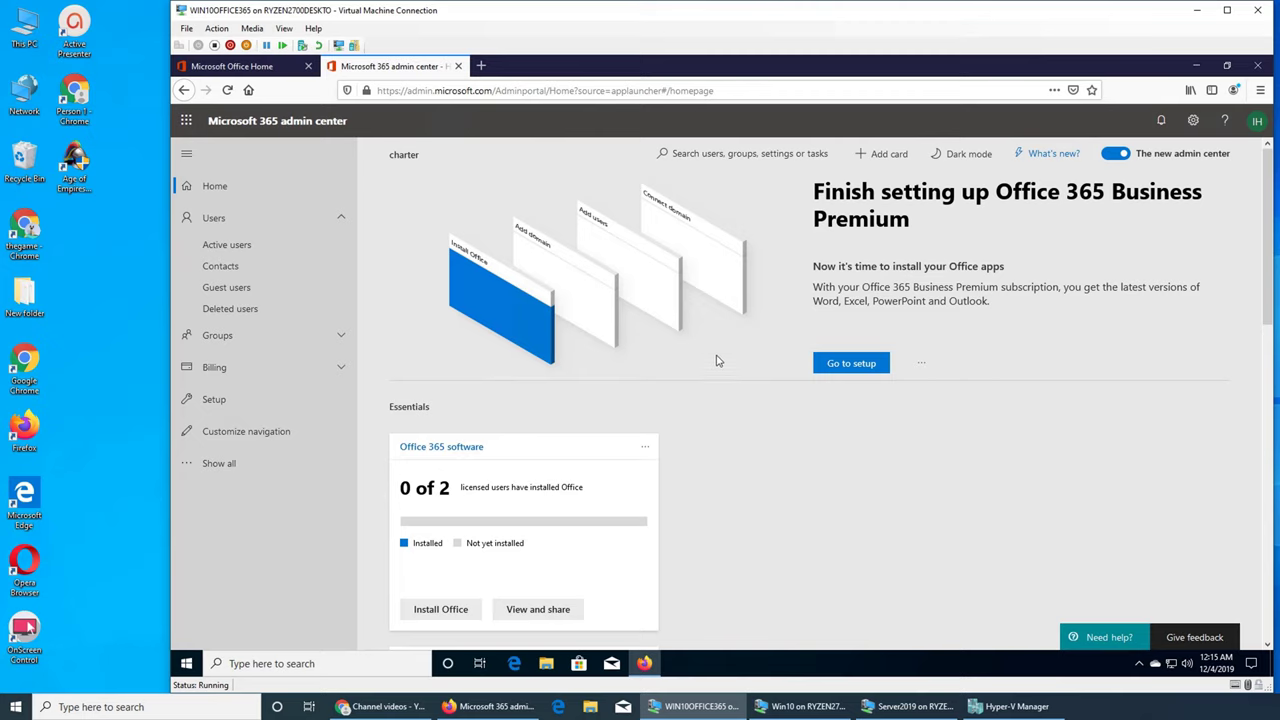
pyautogui.click(229, 246)
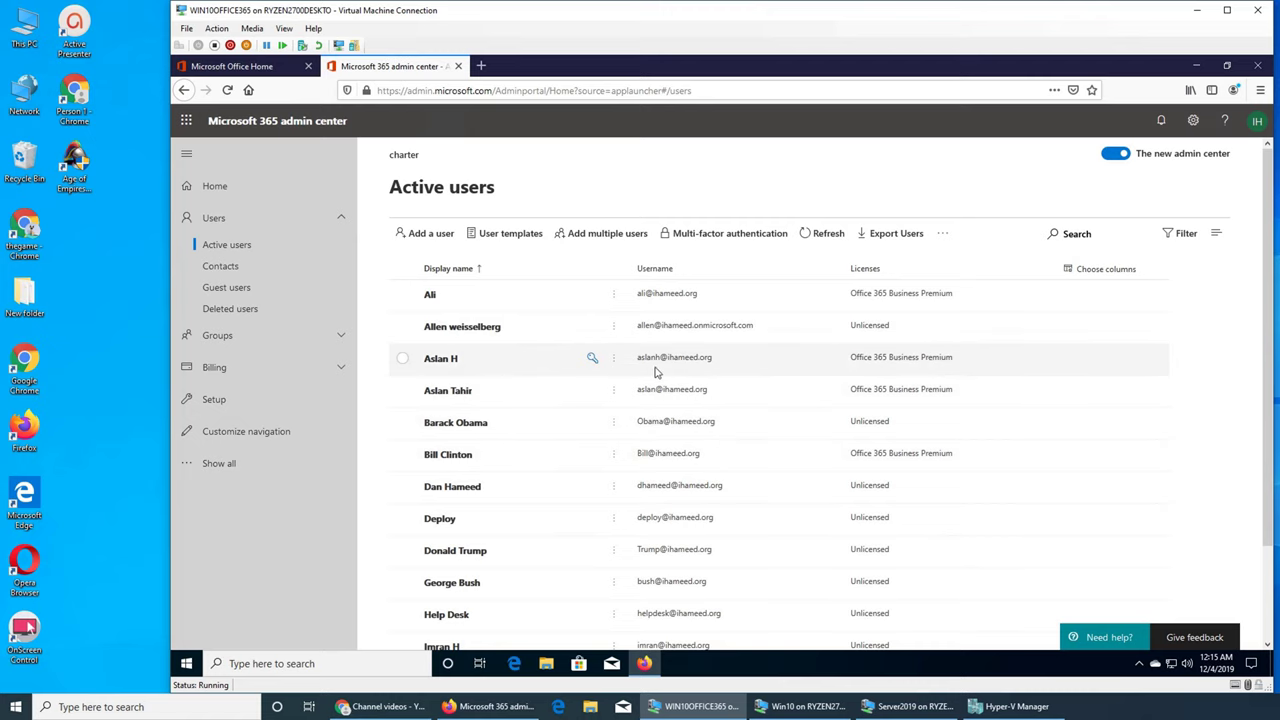
pyautogui.click(800, 706)
# Step: Sign in to the Windows 10 VM with the test user's password
pyautogui.click(888, 706)
pyautogui.click(888, 706)
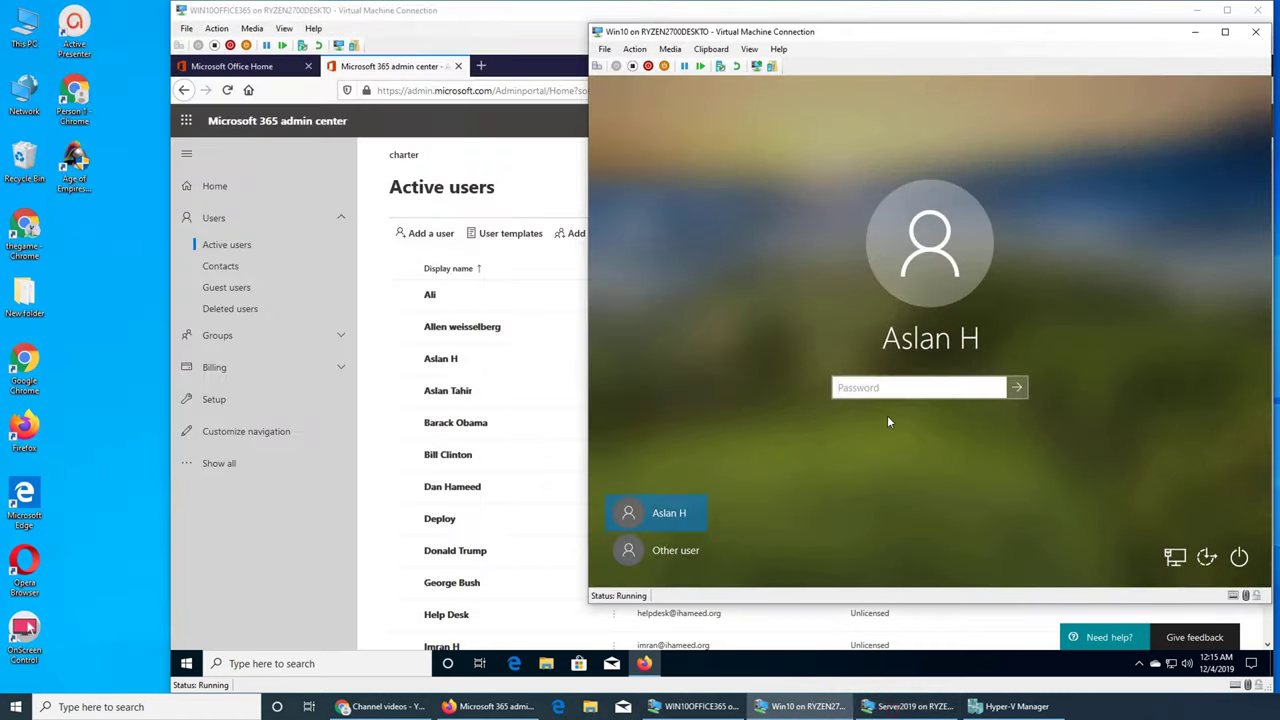
pyautogui.click(877, 385)
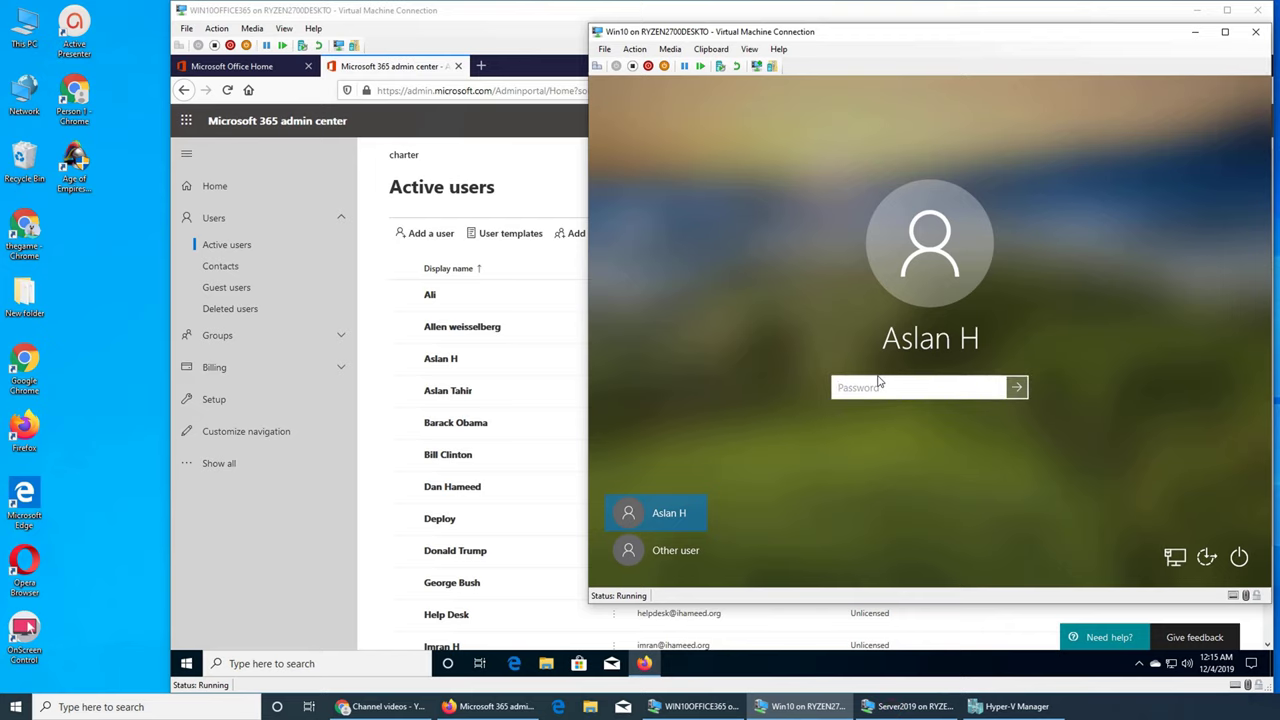
pyautogui.write('••••••')
pyautogui.press('Return')
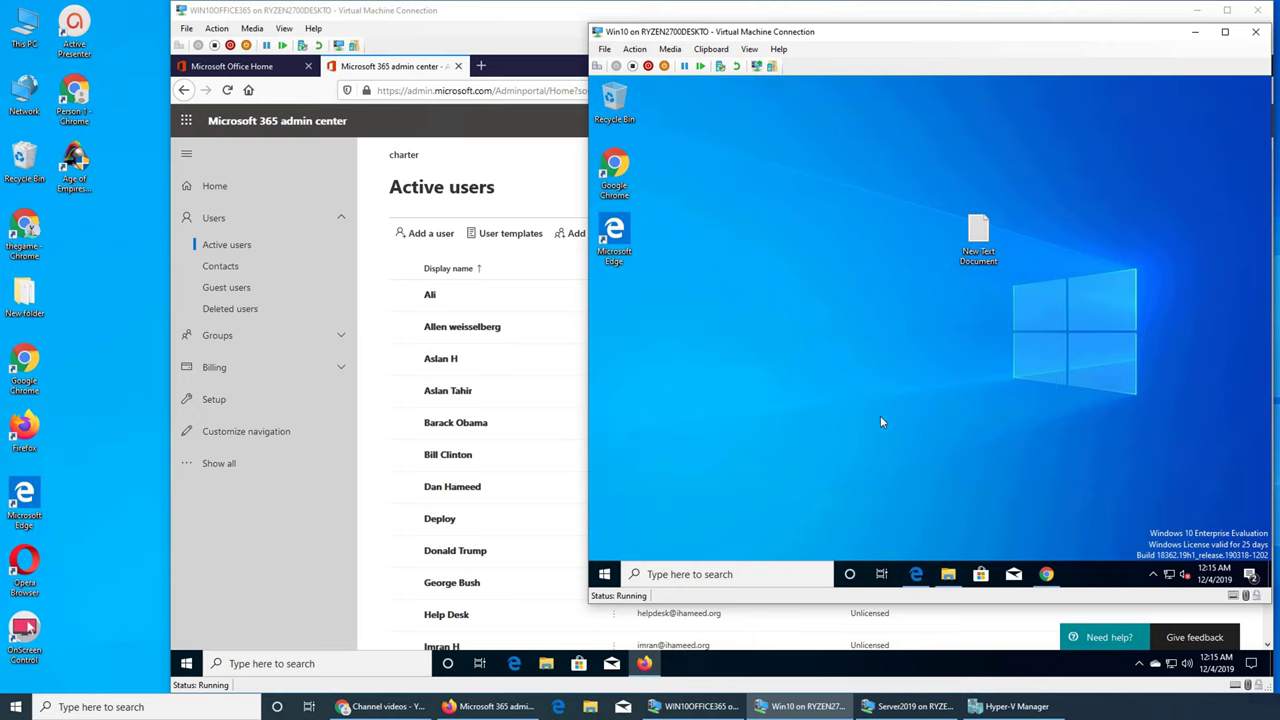
# Step: Launch OneDrive from the Start menu's apps list
pyautogui.click(604, 574)
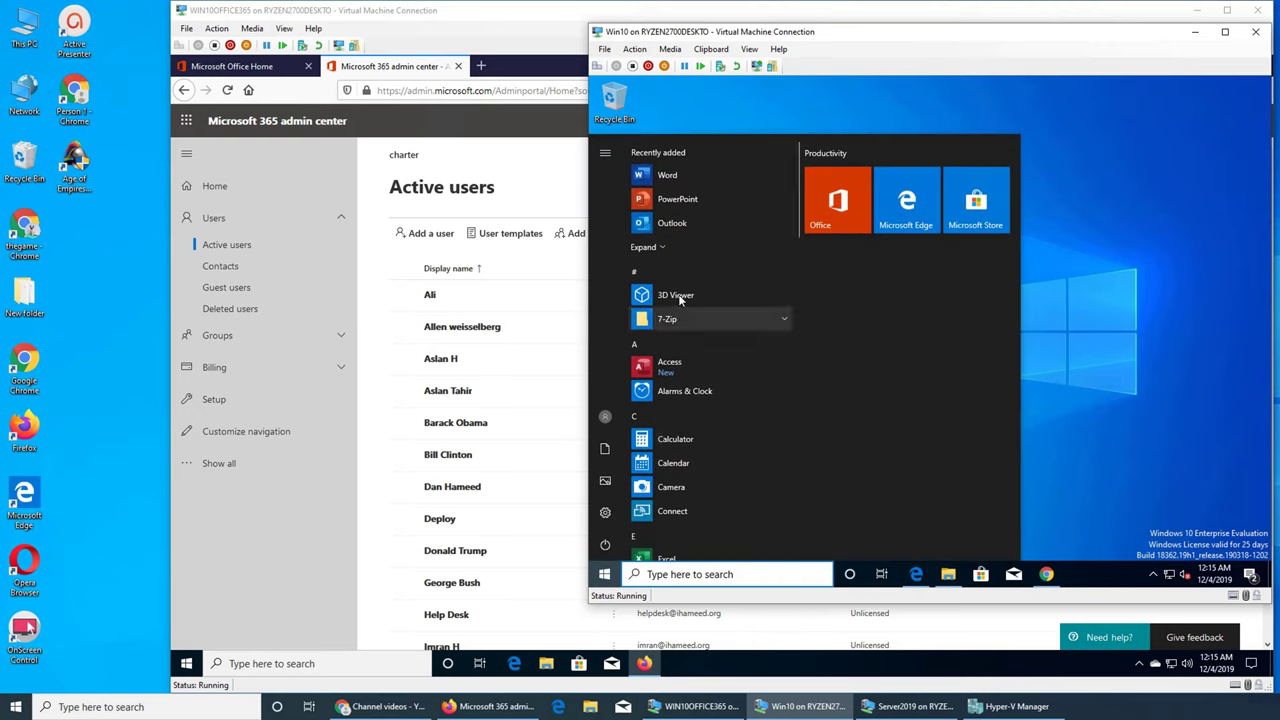
pyautogui.scroll(-3, 714, 391)
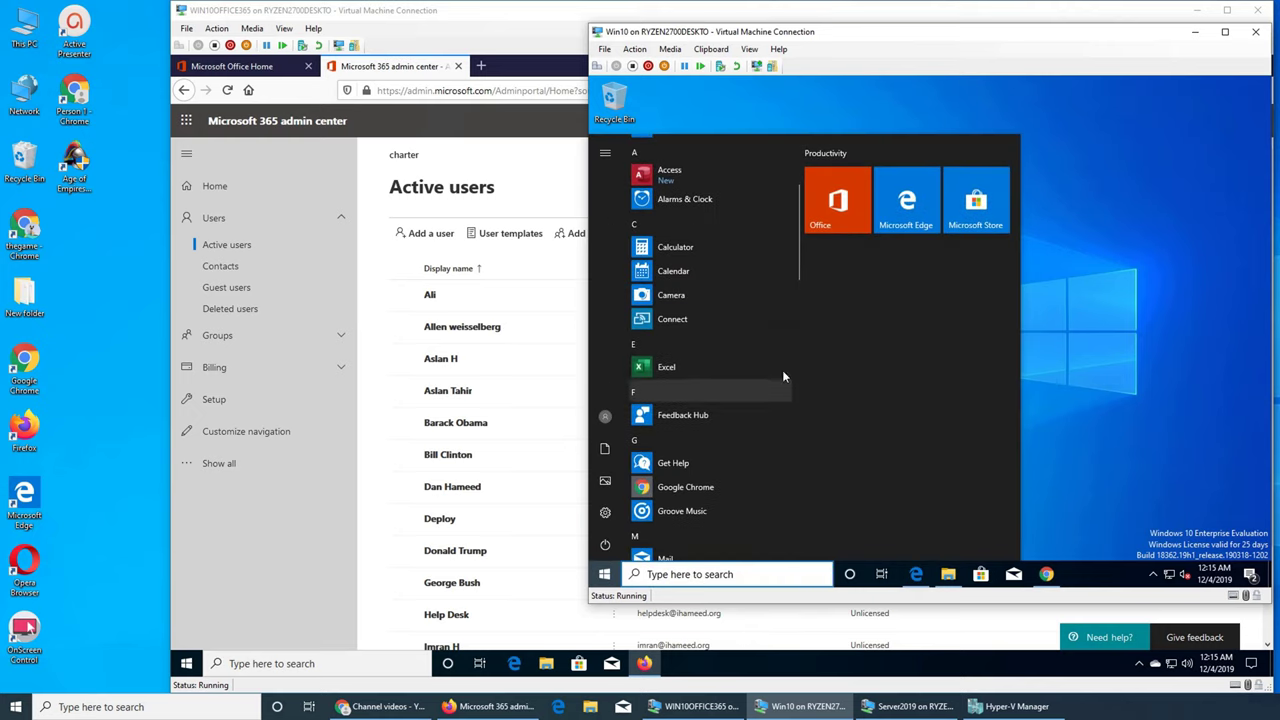
pyautogui.scroll(-4, 782, 370)
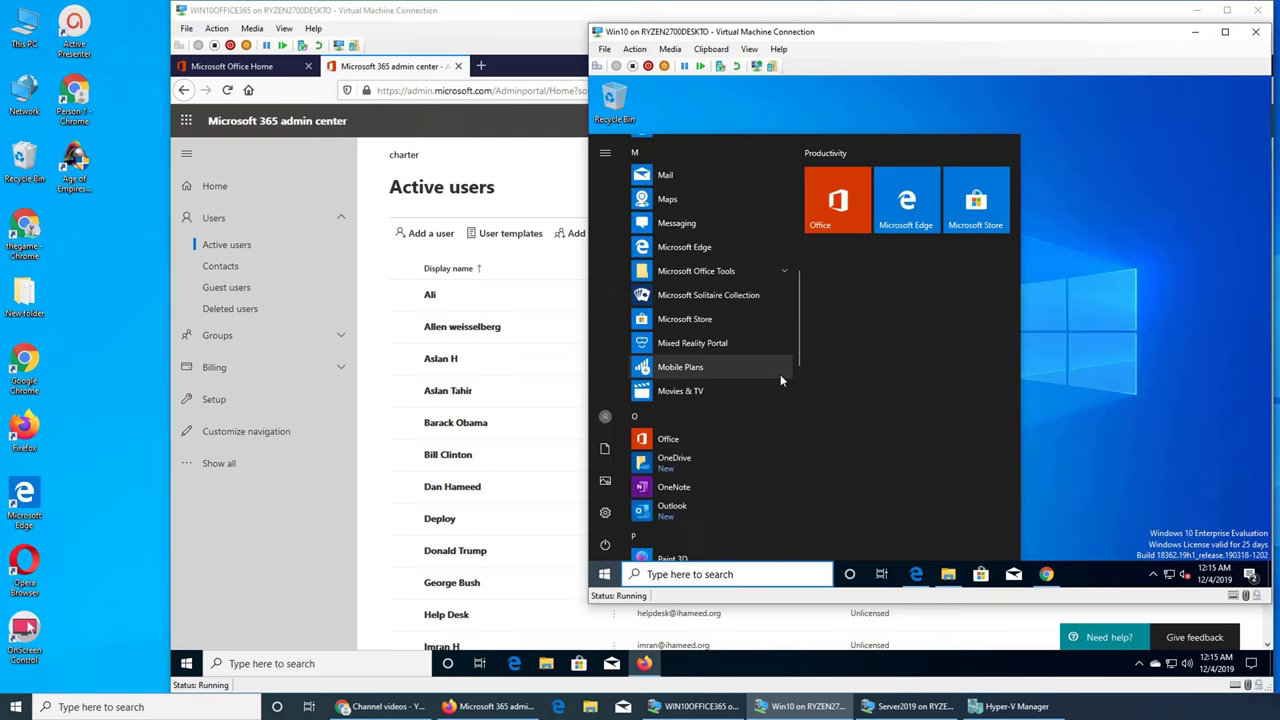
pyautogui.click(691, 463)
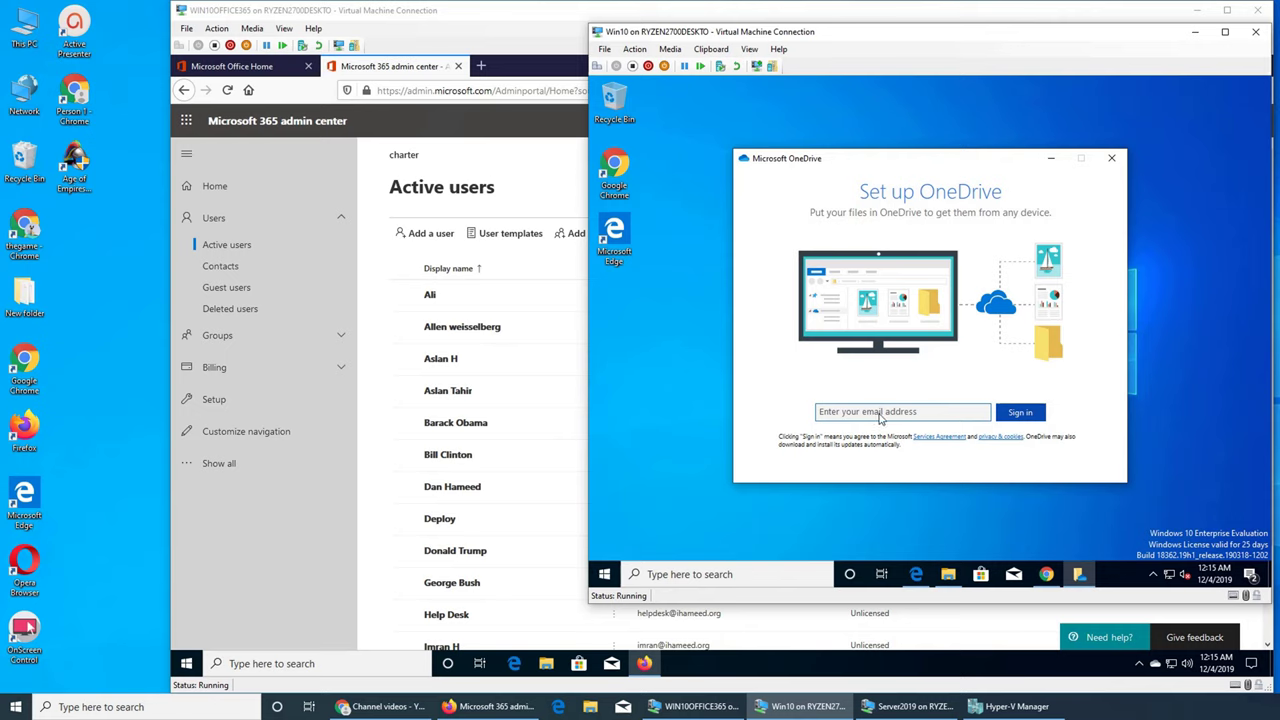
# Step: Sign in to OneDrive setup with the user's work e-mail and accept the default folder location
pyautogui.press('Return')
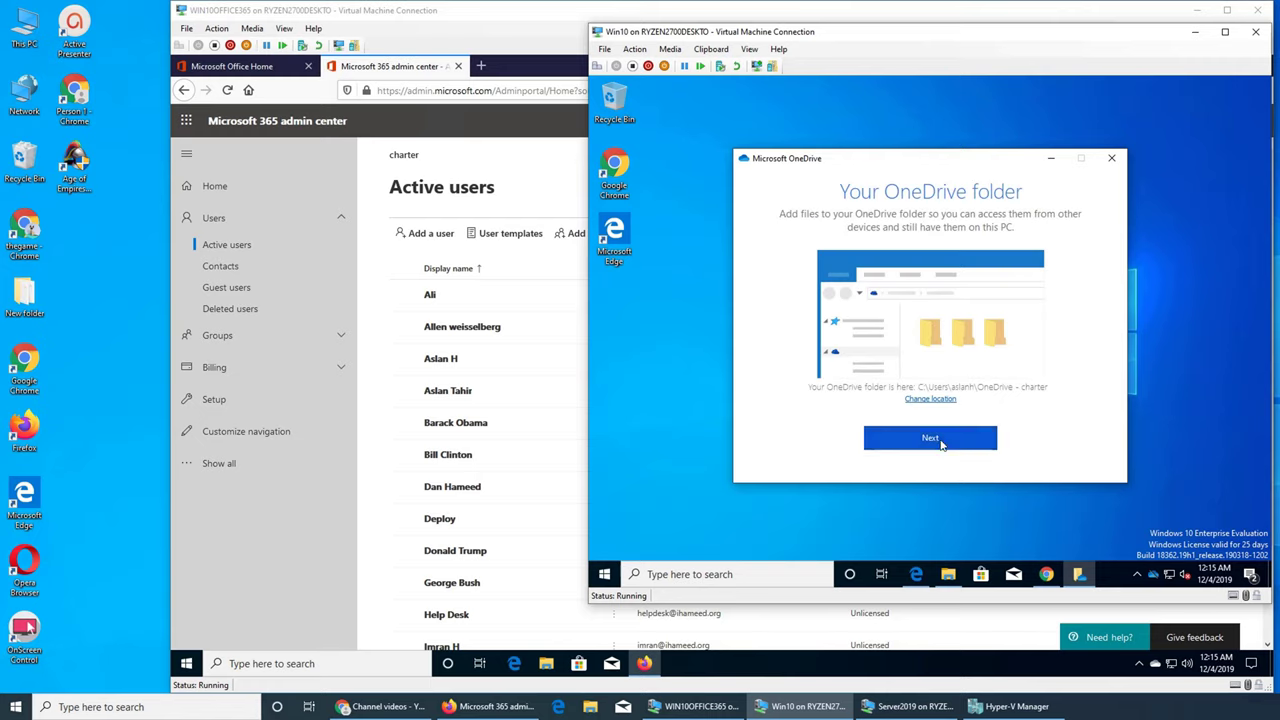
pyautogui.click(938, 440)
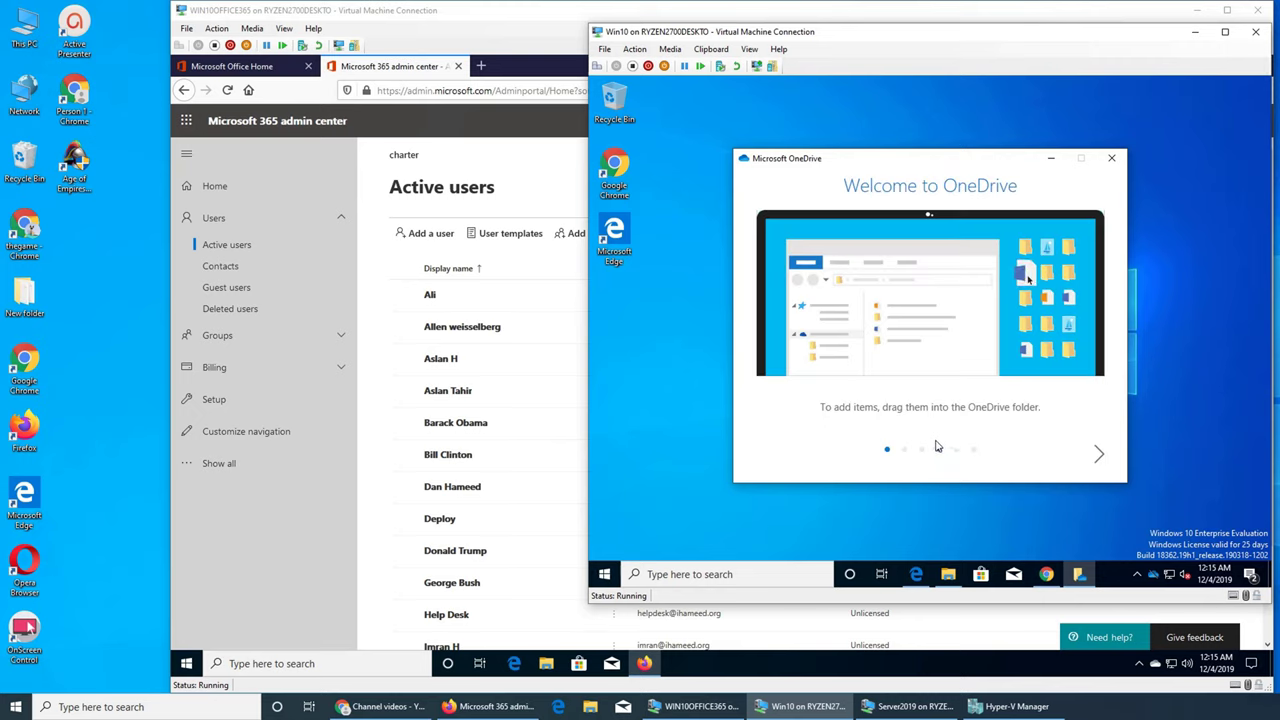
# Step: Finish the introduction slides and open the OneDrive folder maximized
pyautogui.click(1100, 455)
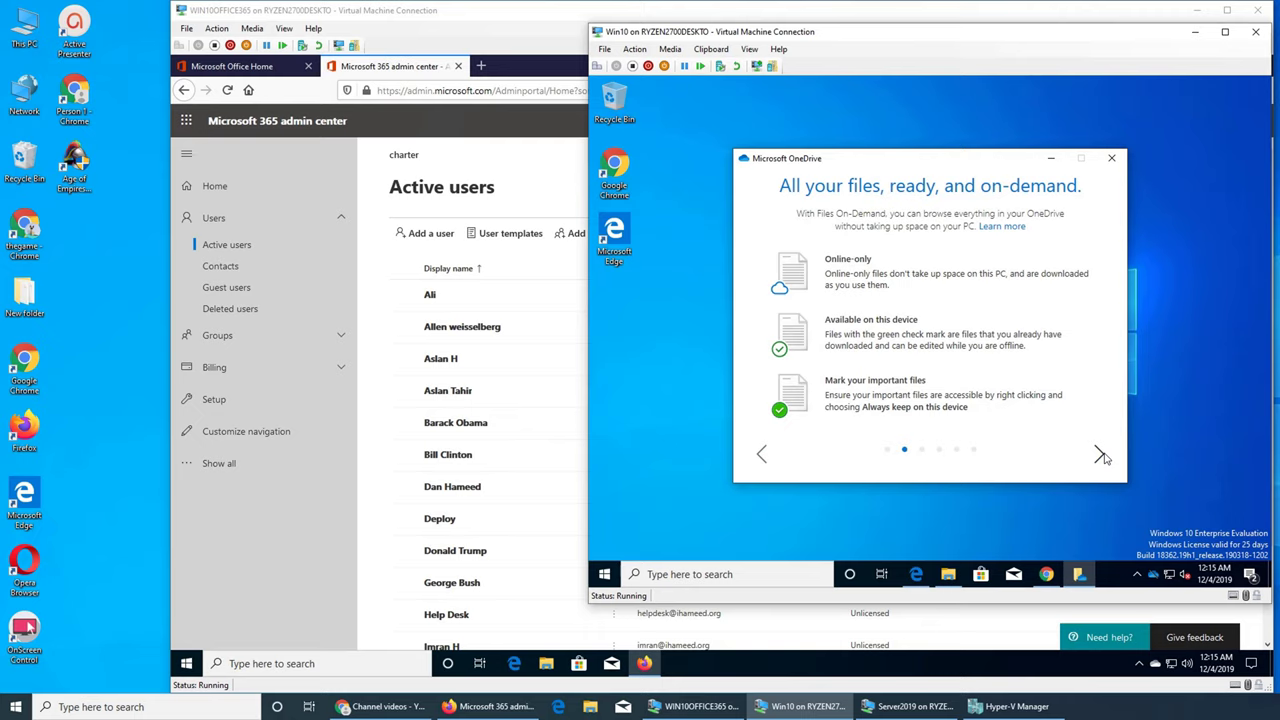
pyautogui.click(1100, 455)
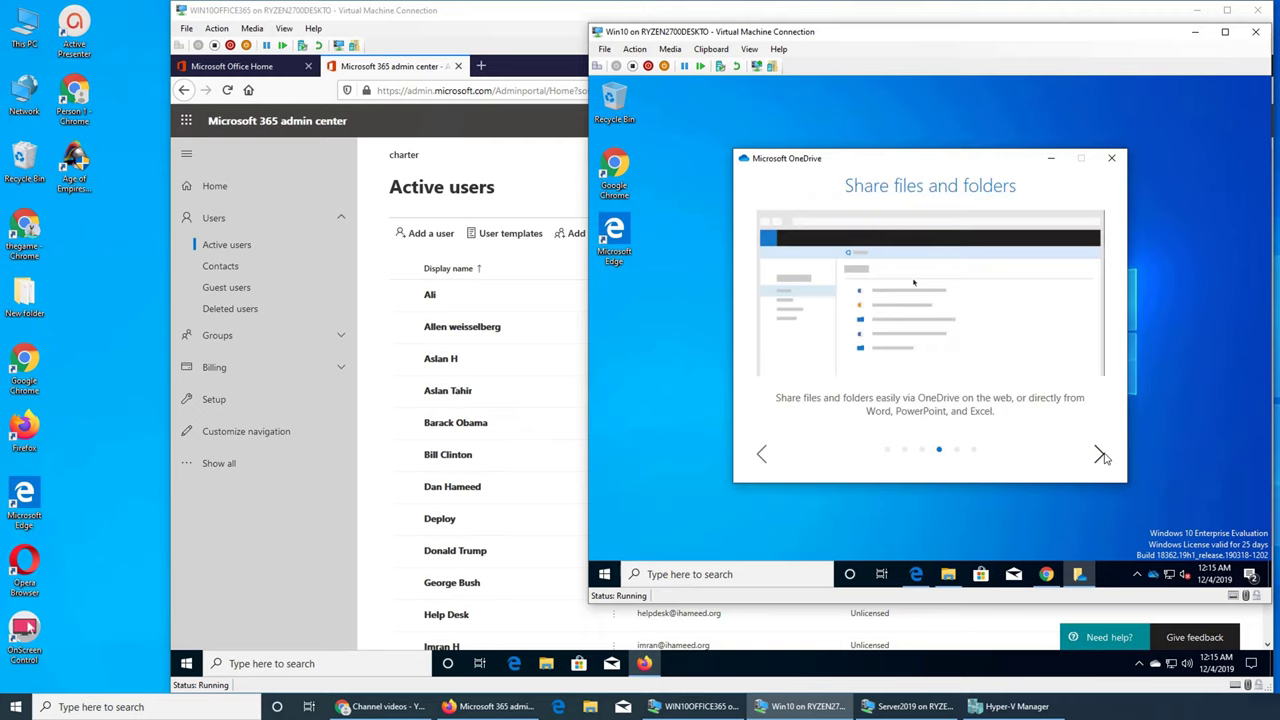
pyautogui.click(1101, 455)
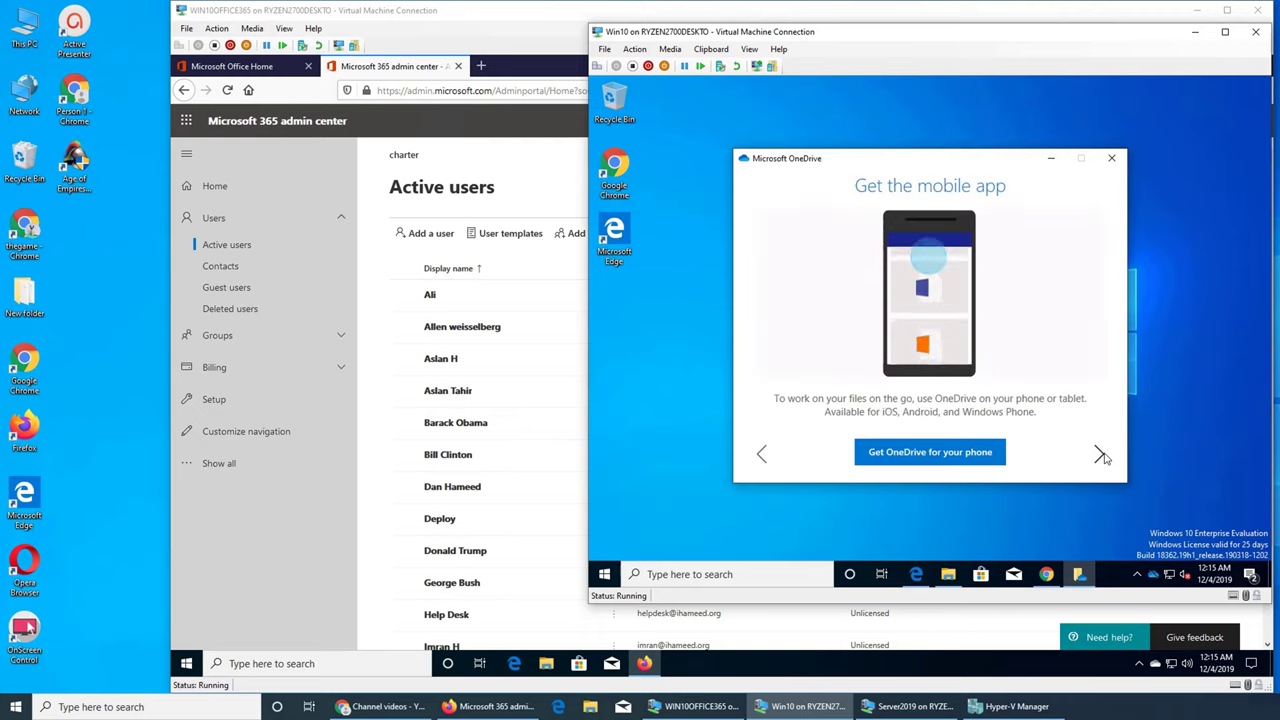
pyautogui.click(1104, 456)
pyautogui.click(922, 452)
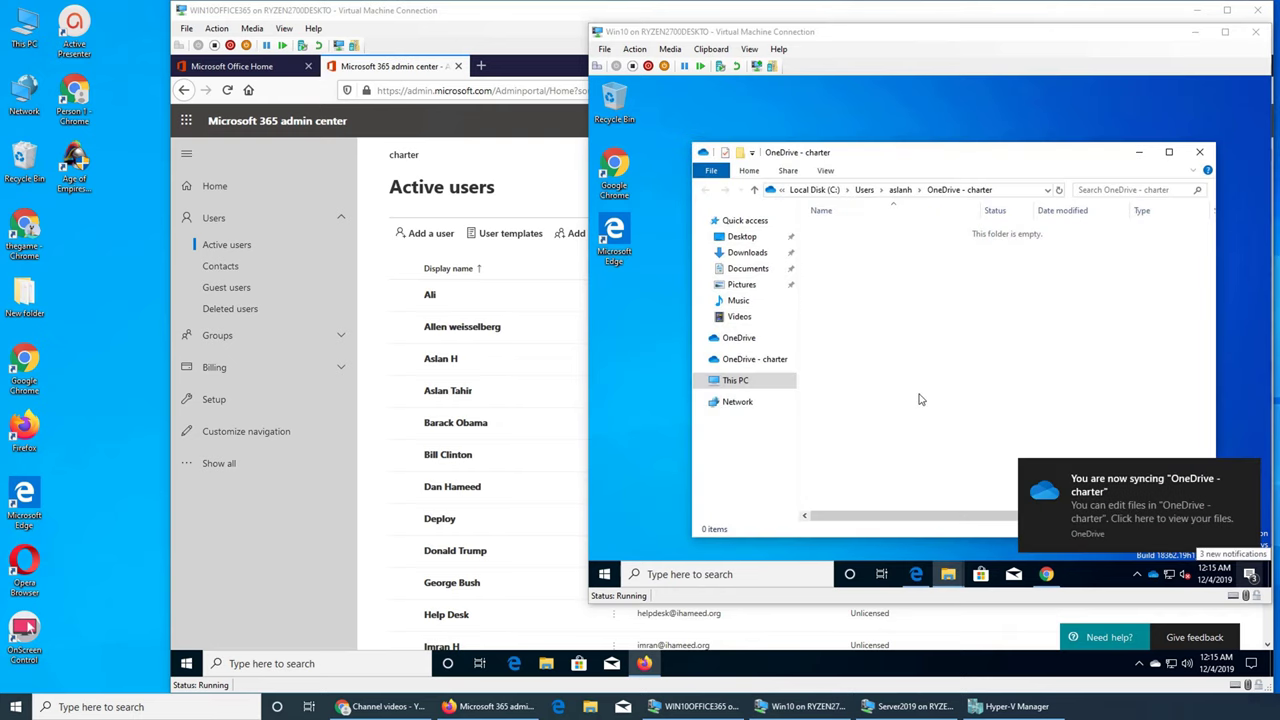
pyautogui.doubleClick(1012, 162)
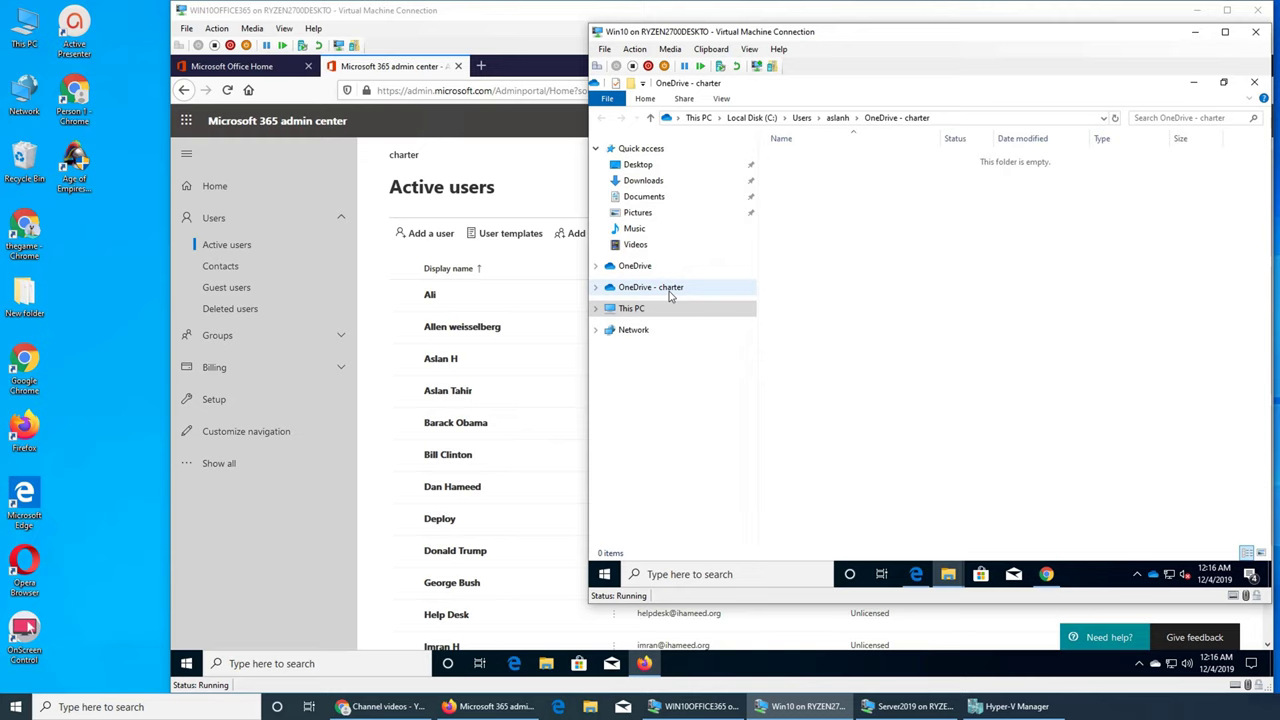
# Step: Inspect the OneDrive - charter folder's contents and its Properties
pyautogui.click(669, 291)
pyautogui.rightClick(880, 351)
pyautogui.click(939, 342)
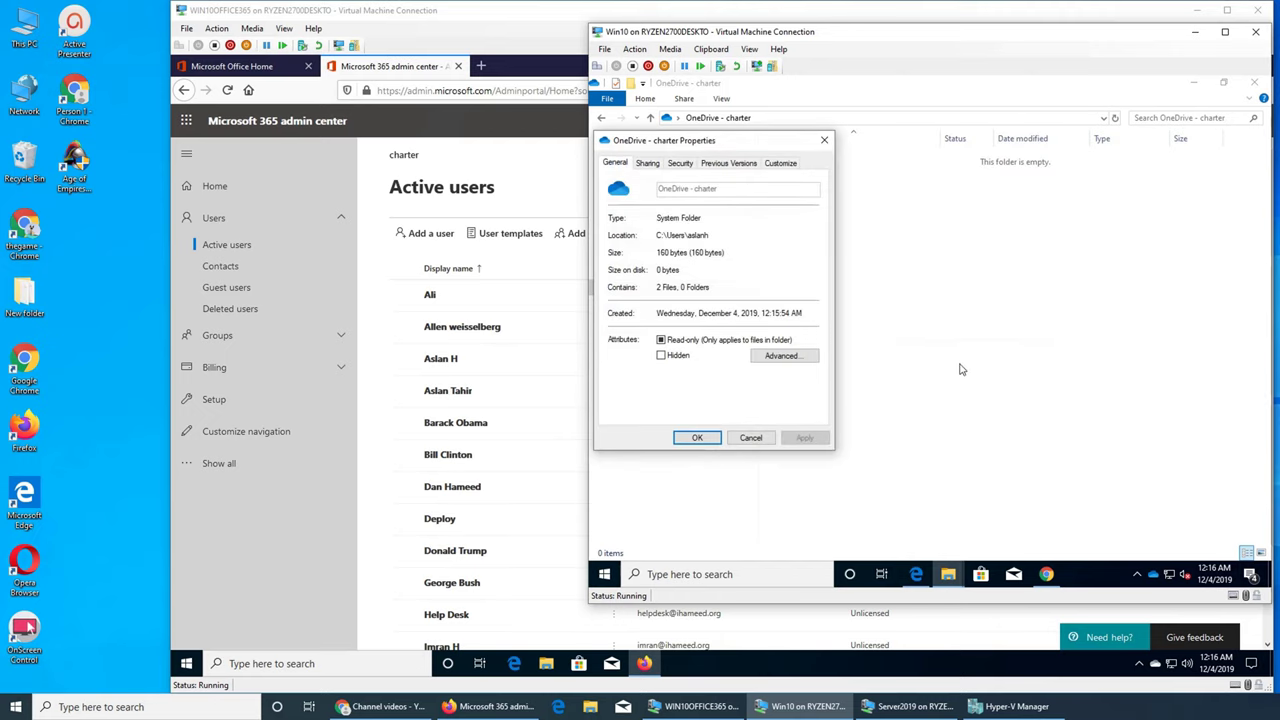
pyautogui.click(824, 140)
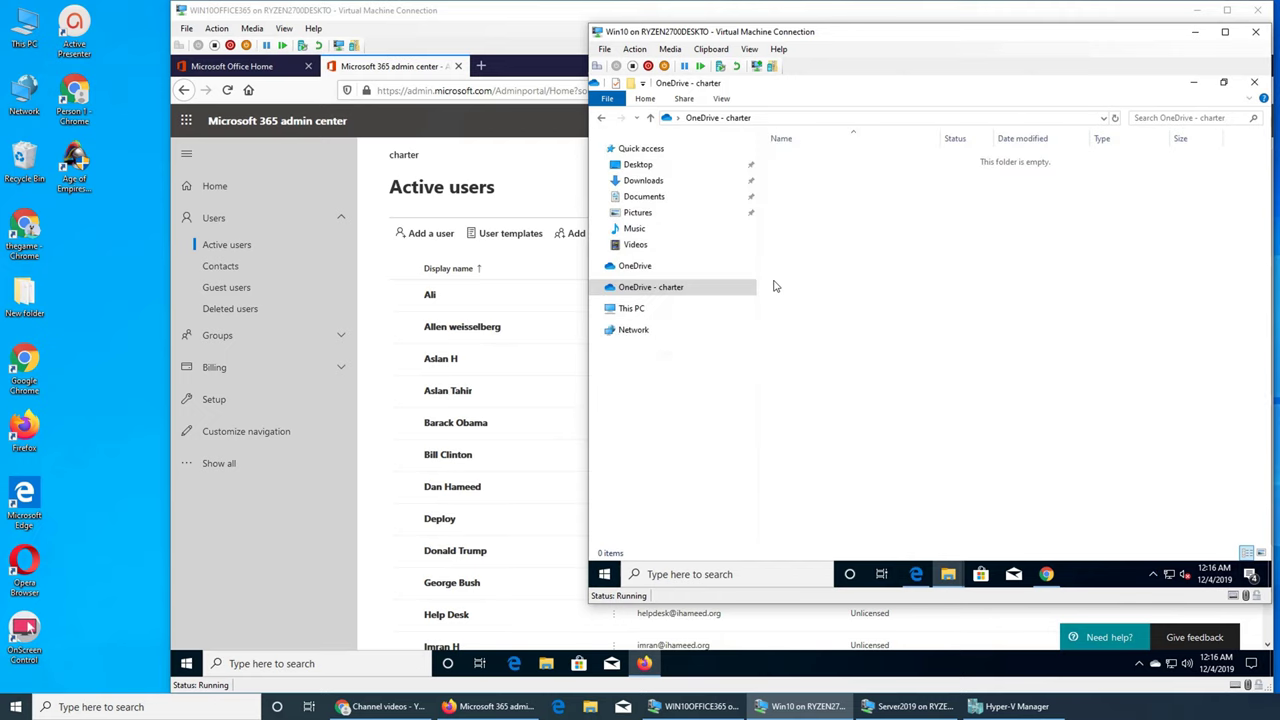
# Step: Open OneDrive - charter in a separate window, then close both Explorer windows
pyautogui.click(640, 266)
pyautogui.middleClick(646, 287)
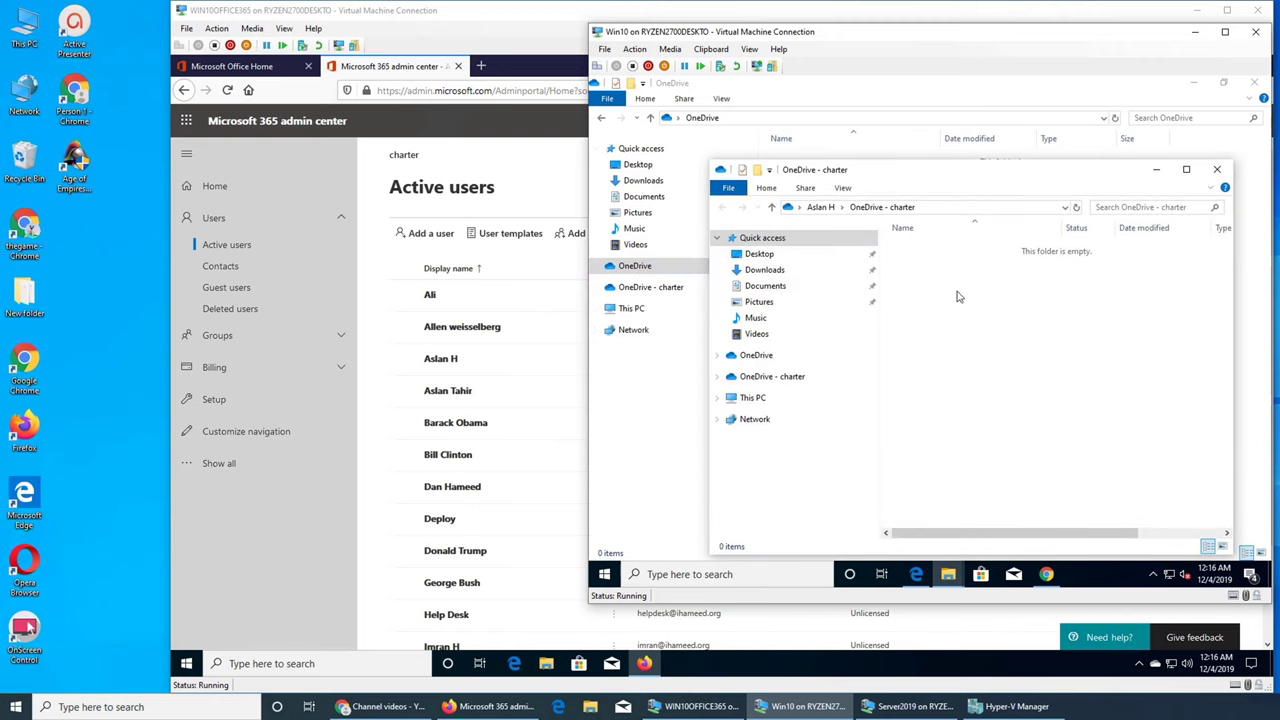
pyautogui.click(1217, 169)
pyautogui.click(1253, 84)
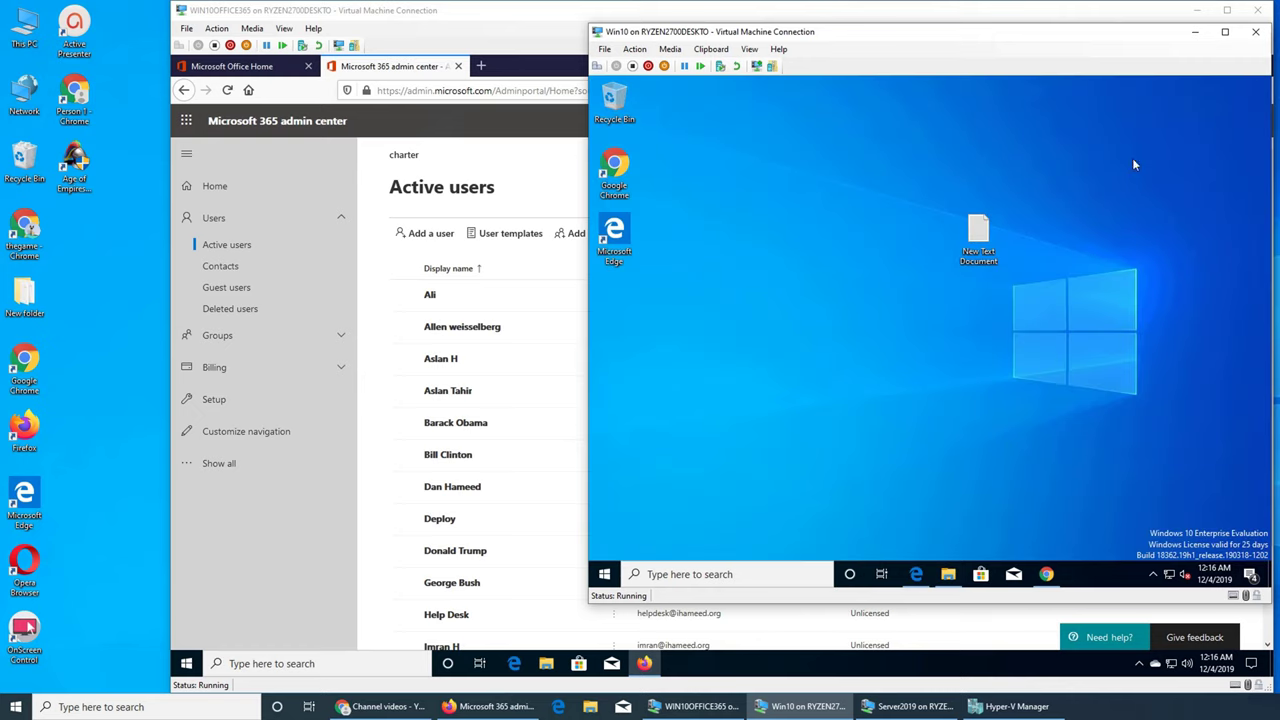
# Step: Close the Teams browser window and bring up Chrome on the Office 365 home page
pyautogui.click(916, 574)
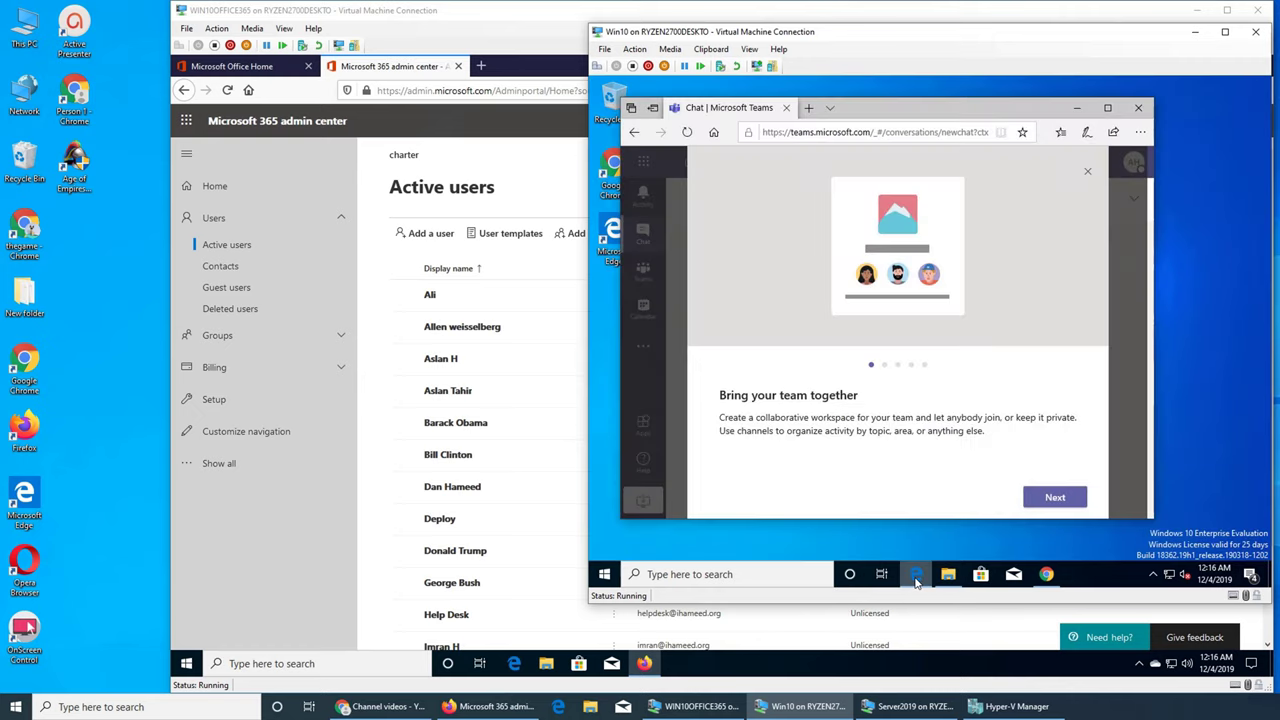
pyautogui.click(1150, 105)
pyautogui.click(1046, 574)
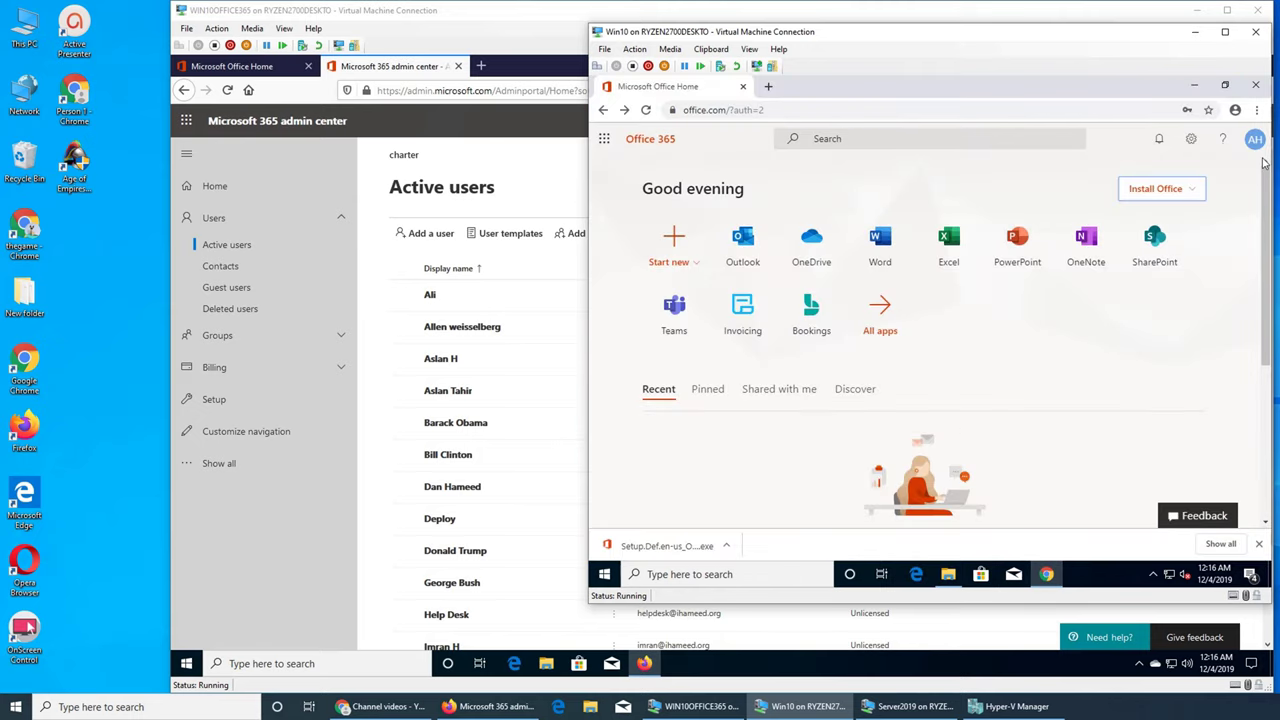
pyautogui.scroll(-3, 1096, 319)
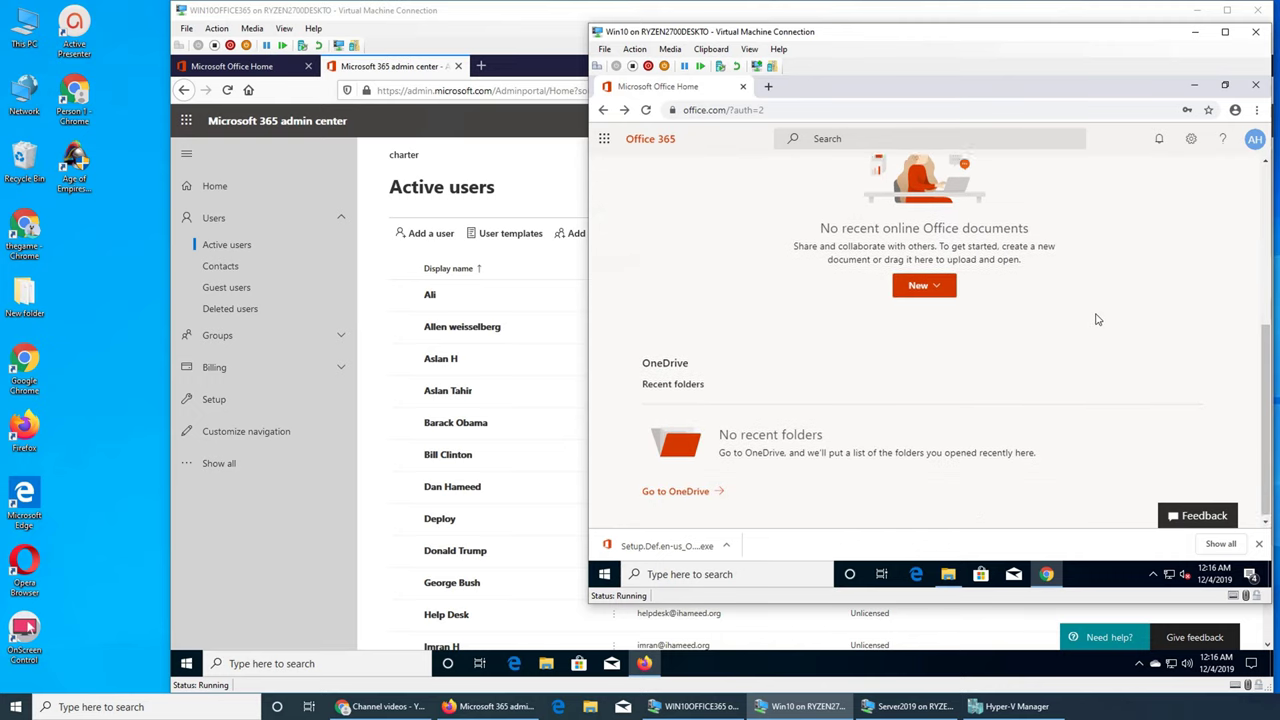
pyautogui.scroll(5, 1096, 319)
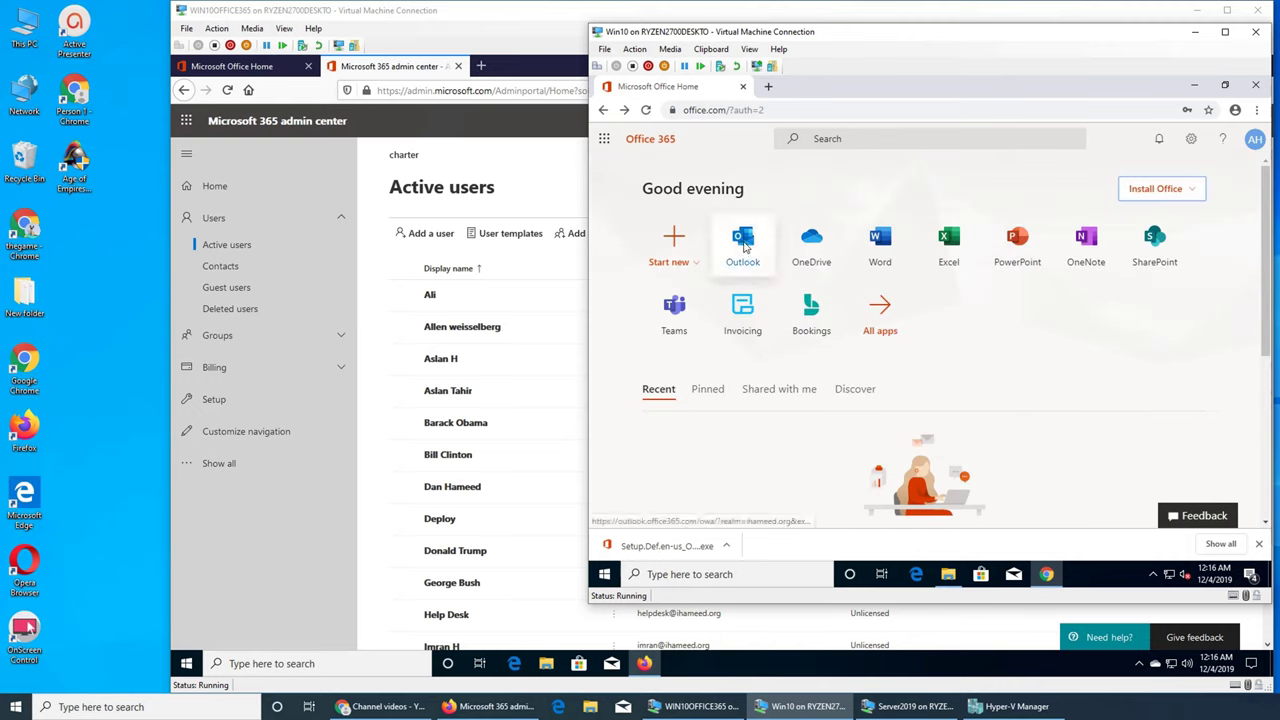
# Step: Open Word online and view the signed-in account details
pyautogui.click(882, 241)
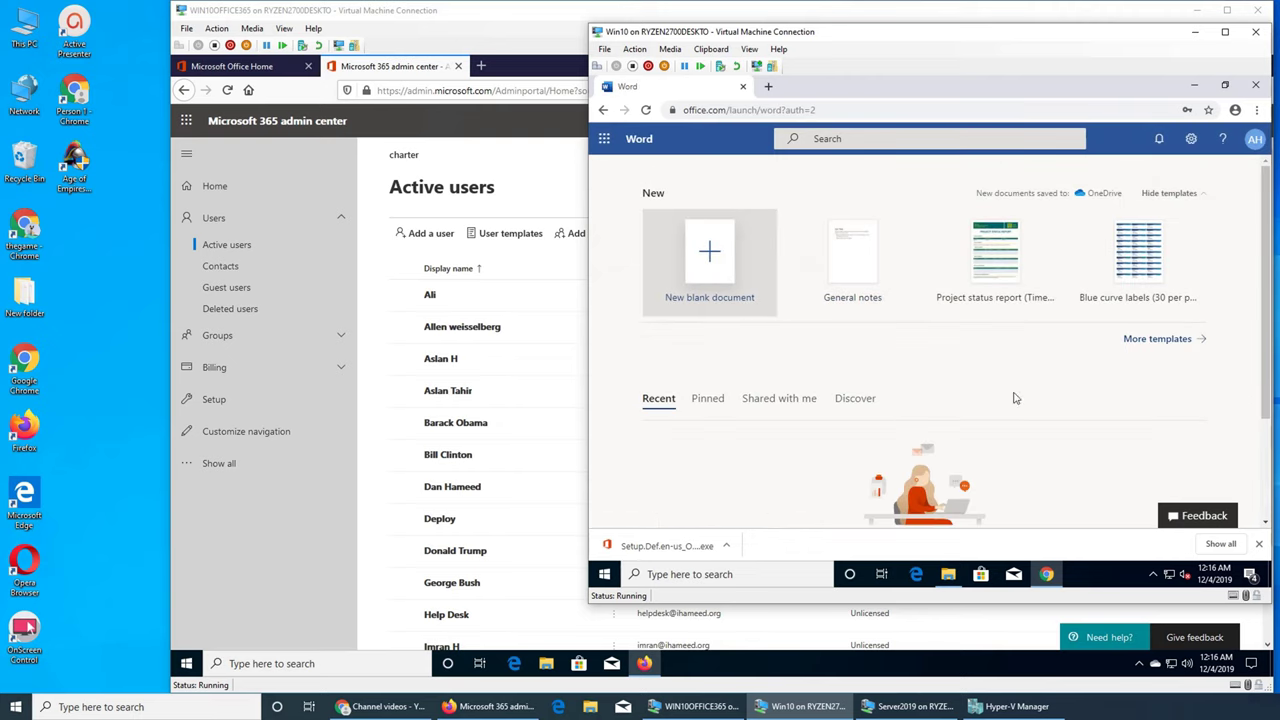
pyautogui.click(1256, 138)
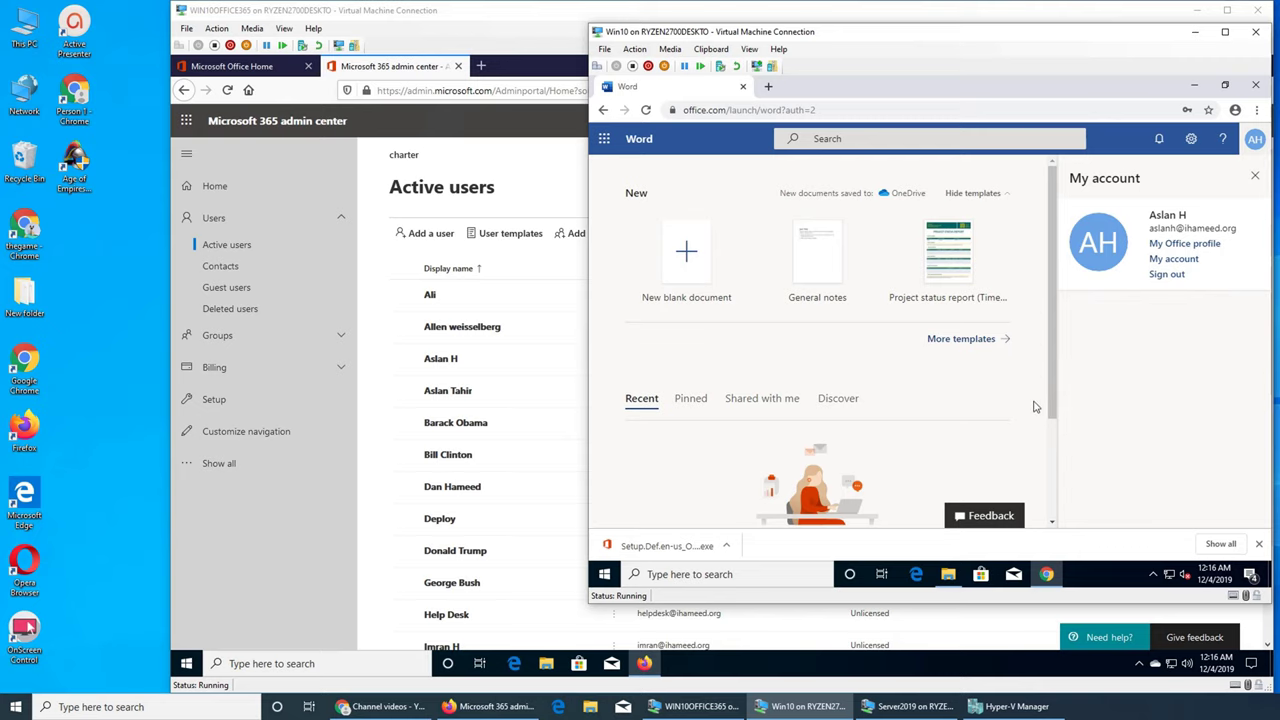
pyautogui.moveTo(1057, 390); pyautogui.dragTo(1065, 465)
pyautogui.scroll(2, 1040, 380)
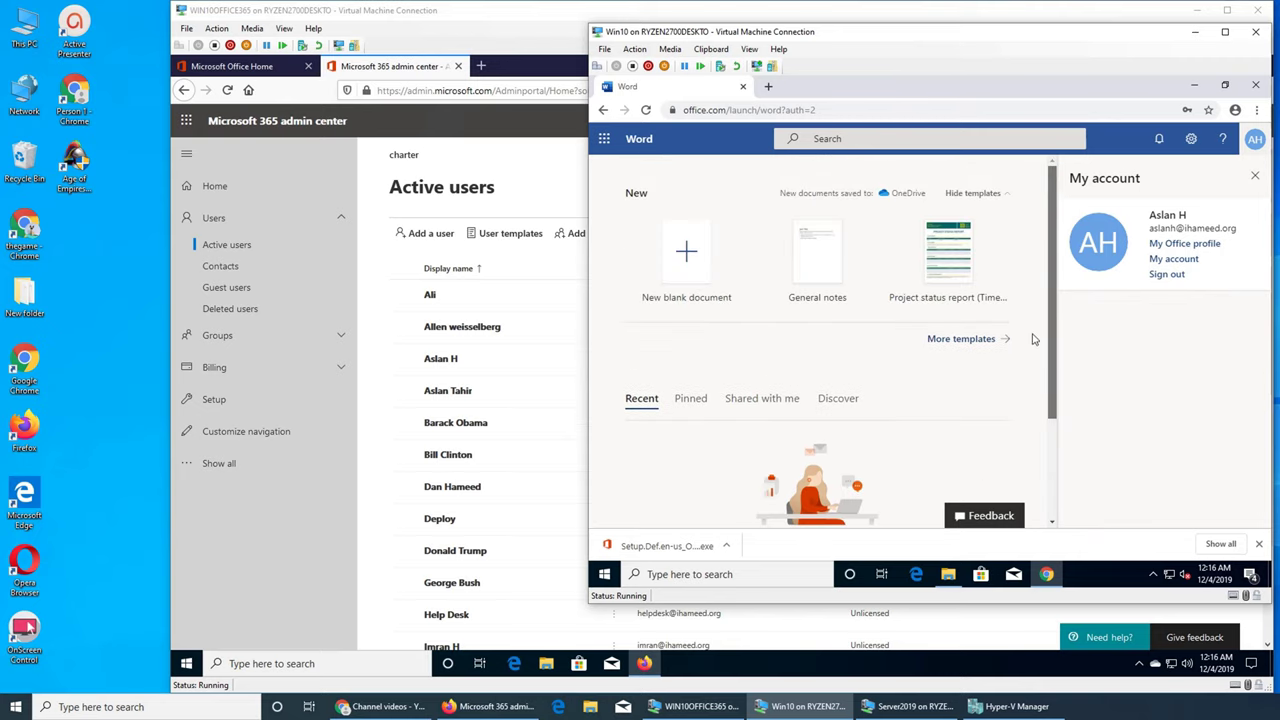
# Step: Close the download bar and account panel, then sign out of Office 365
pyautogui.click(1194, 84)
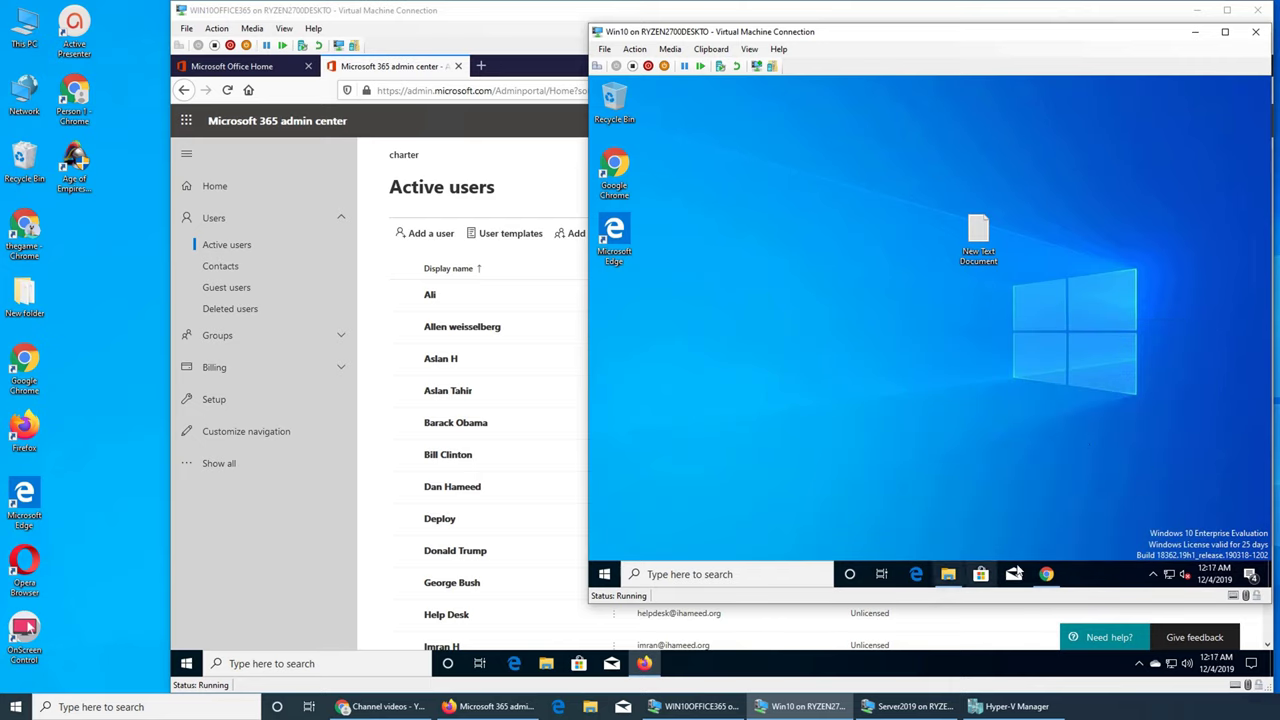
pyautogui.click(1046, 574)
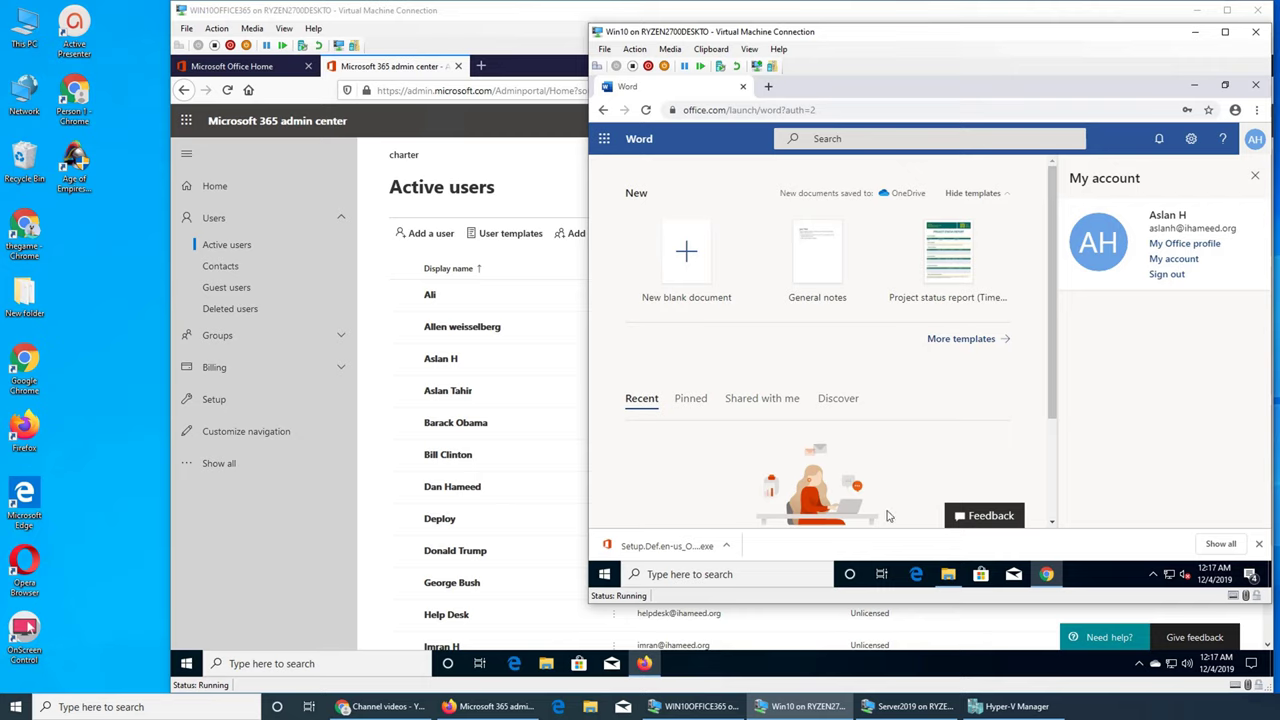
pyautogui.click(1258, 543)
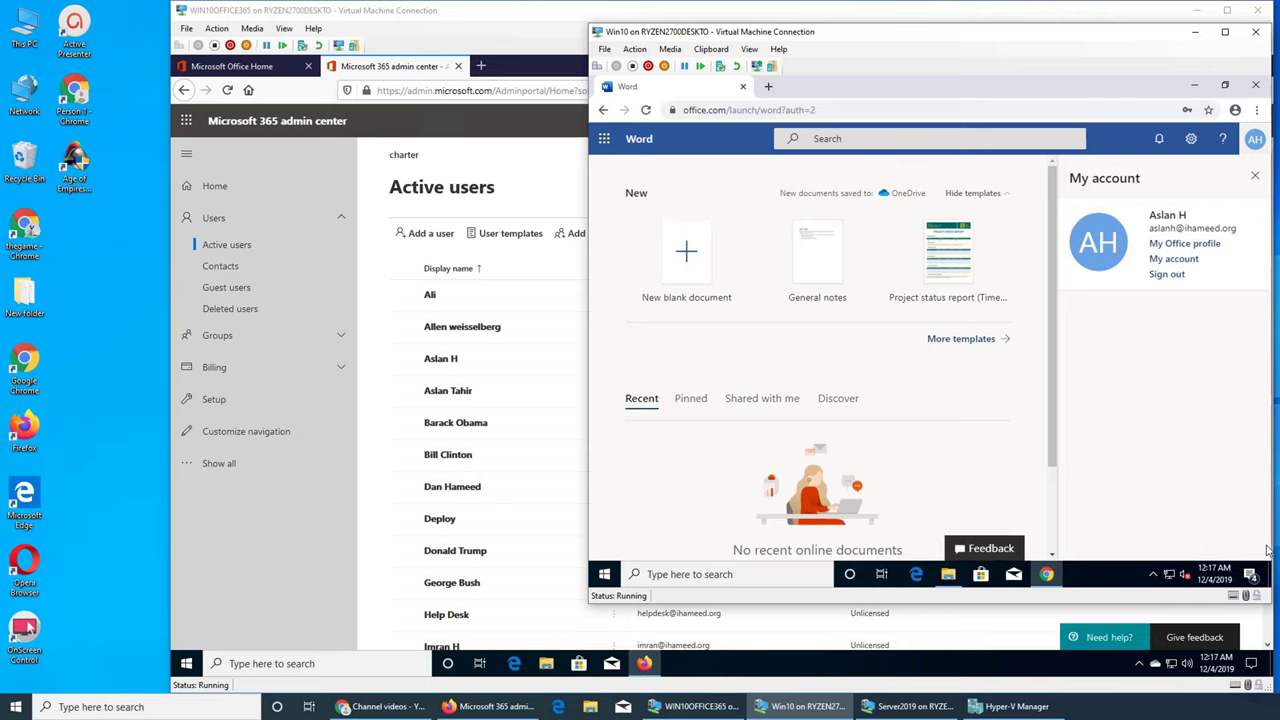
pyautogui.click(1256, 140)
pyautogui.click(1254, 141)
# Step: Confirm sign-out, then close the browser and Downloads folder windows
pyautogui.click(1163, 279)
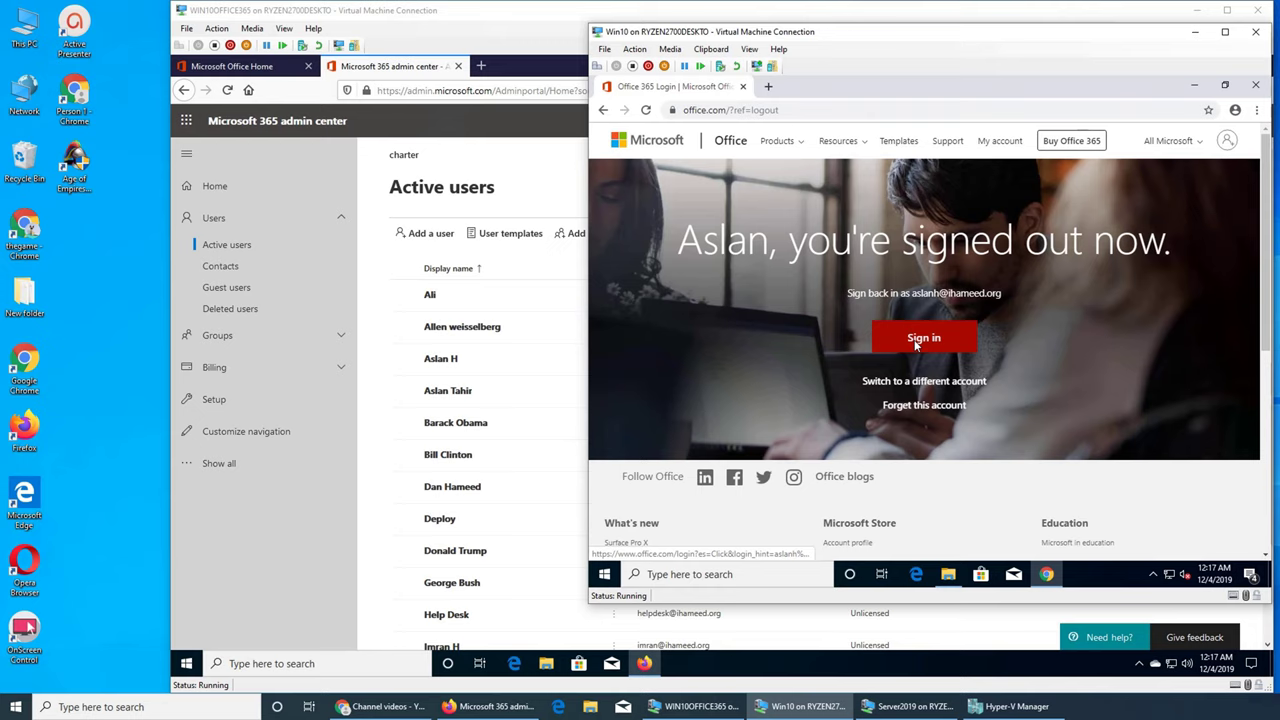
pyautogui.click(1255, 85)
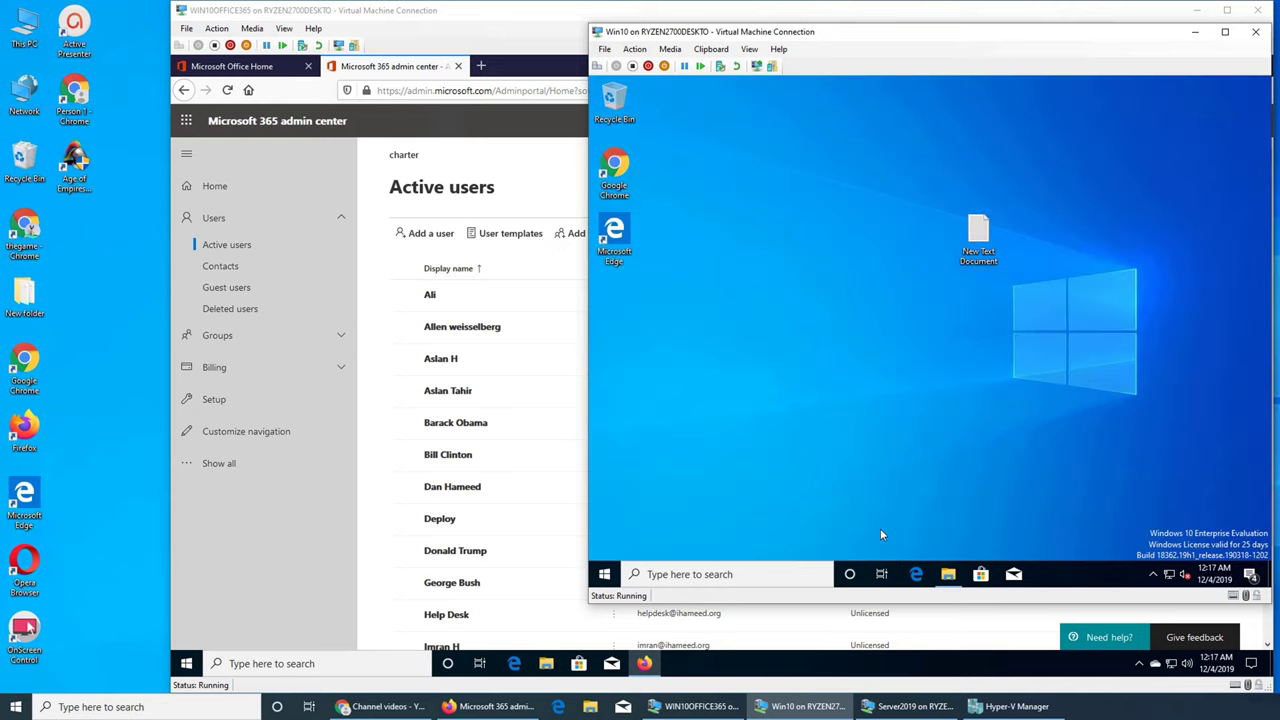
pyautogui.click(948, 574)
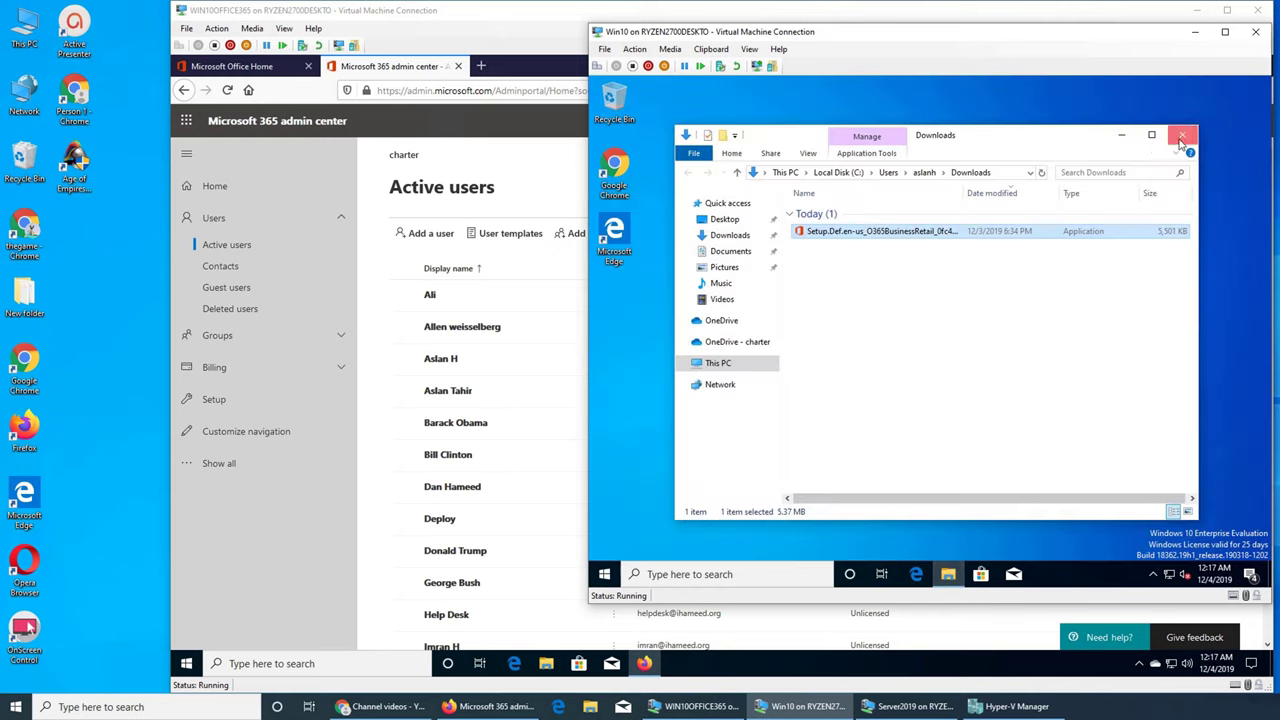
pyautogui.click(1182, 137)
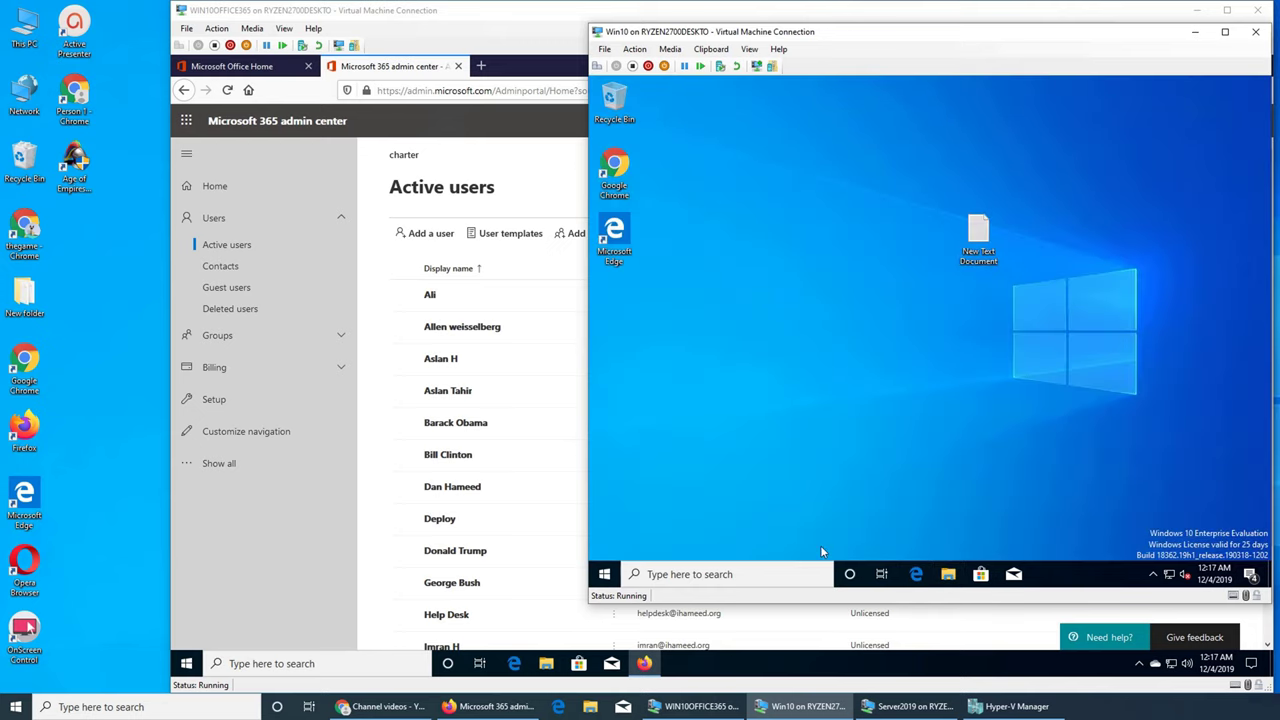
# Step: Reopen Chrome at portal.office.com and sign back in with the saved account, staying signed in
pyautogui.doubleClick(614, 168)
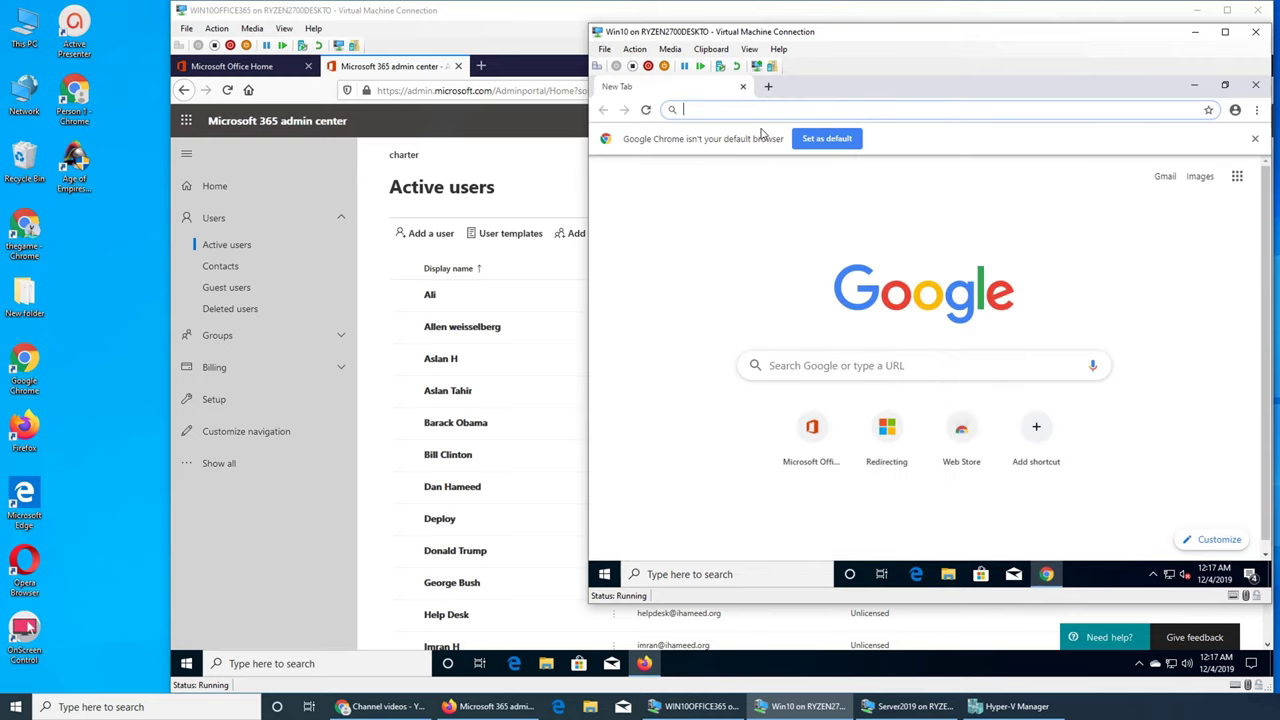
pyautogui.write('portal.office.com')
pyautogui.press('Return')
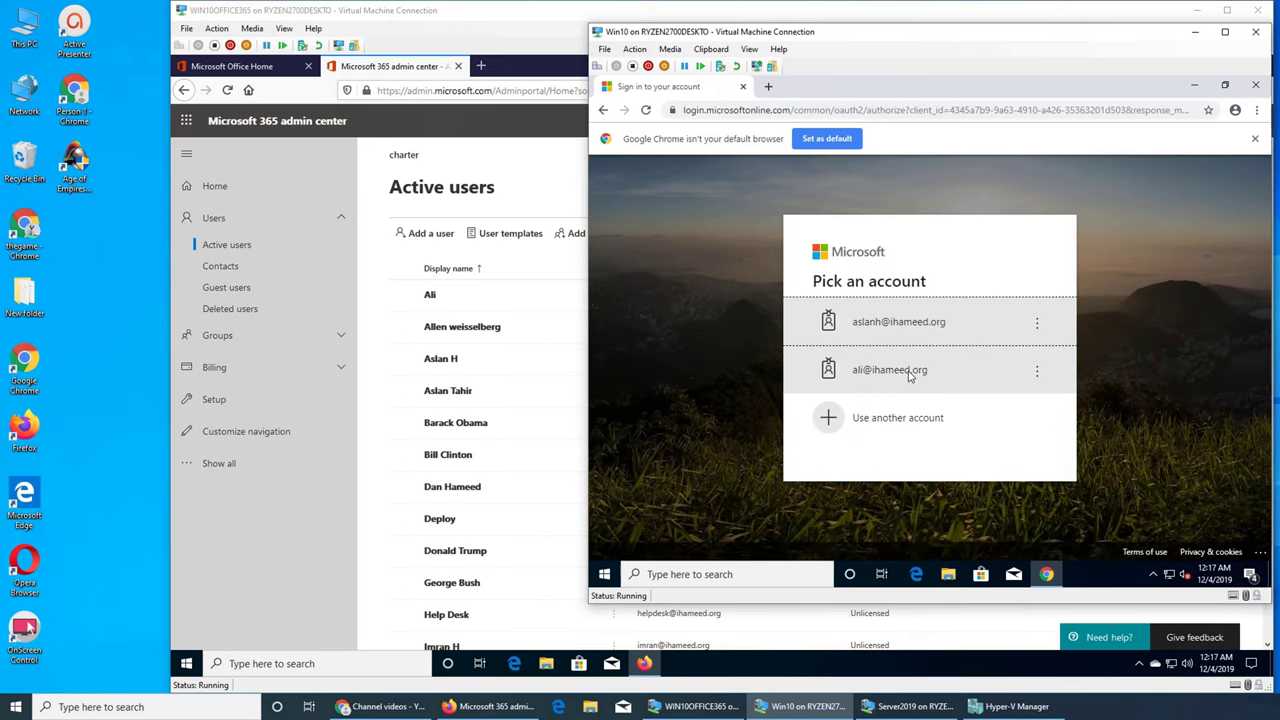
pyautogui.click(957, 322)
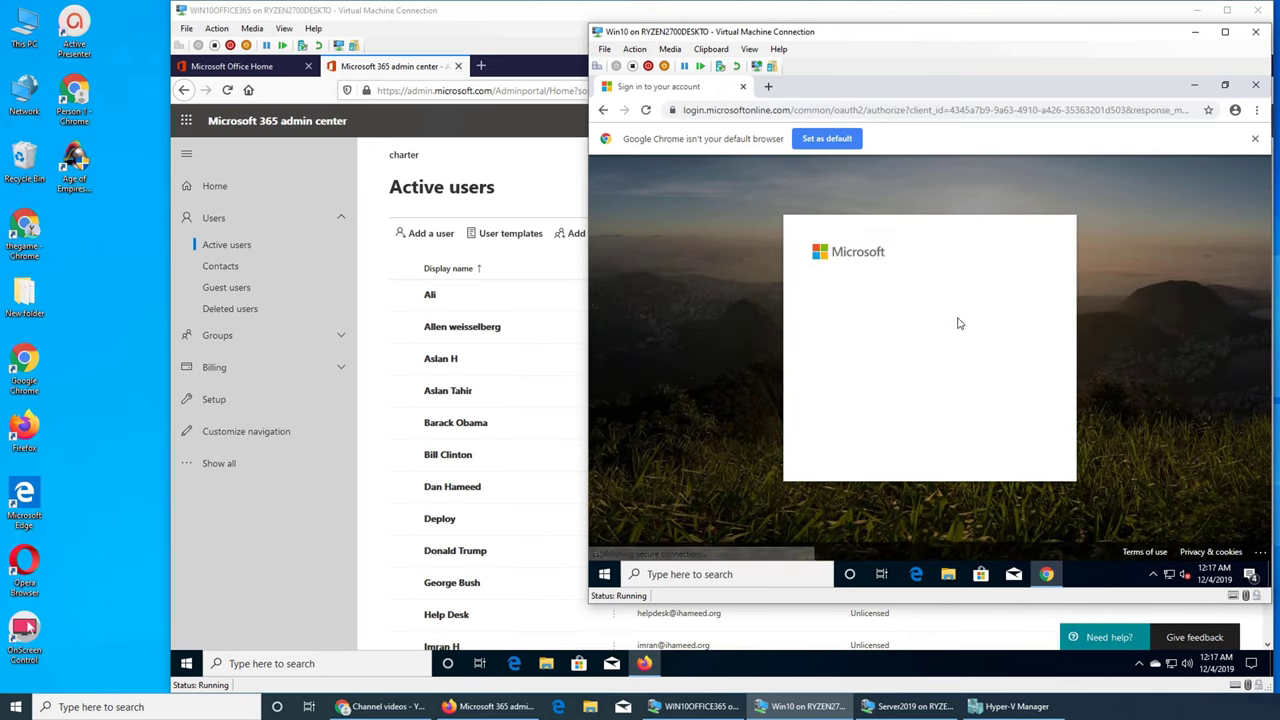
pyautogui.click(985, 420)
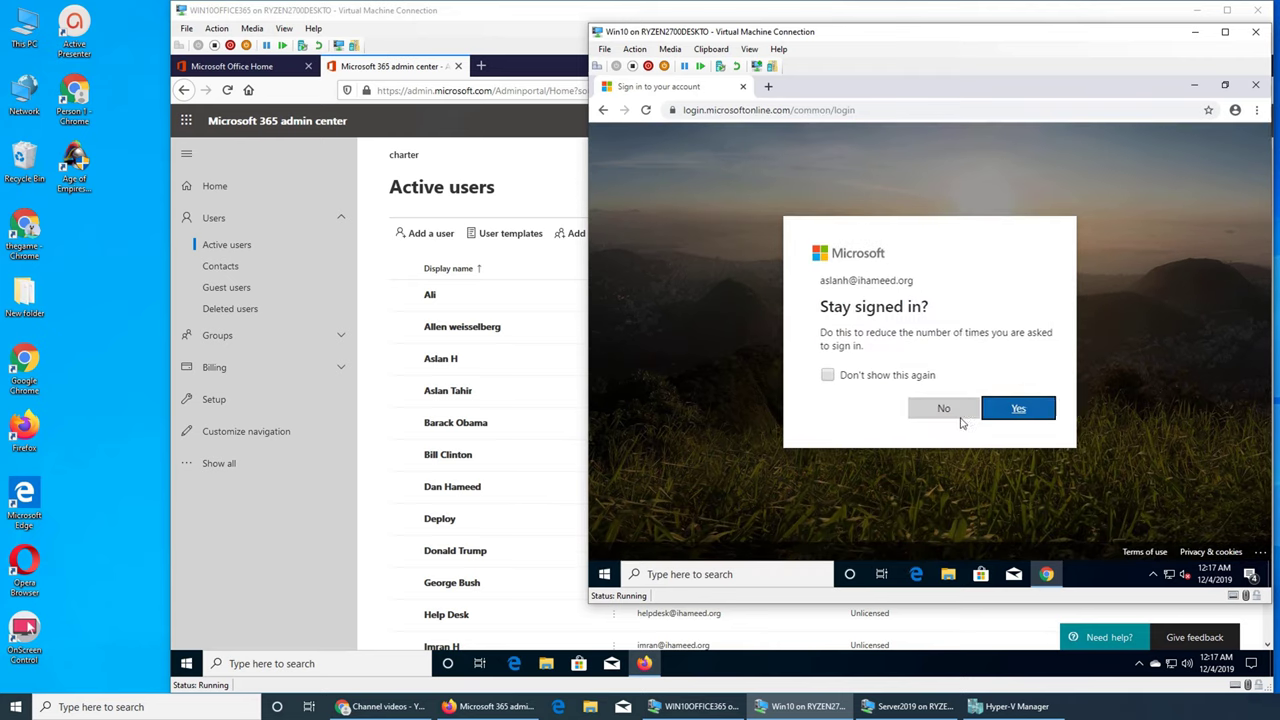
pyautogui.click(1010, 406)
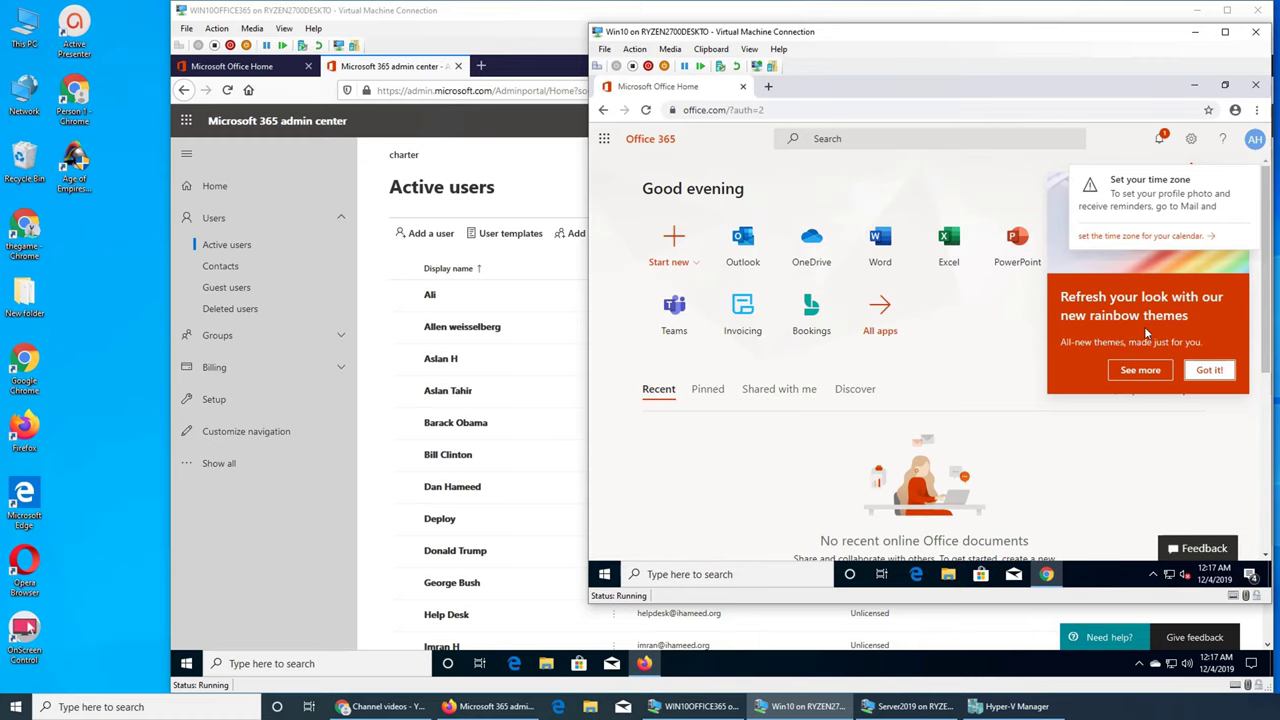
# Step: Set the Outlook on the web time zone to (UTC-05:00) Eastern Time (US & Canada) and save it
pyautogui.click(1140, 237)
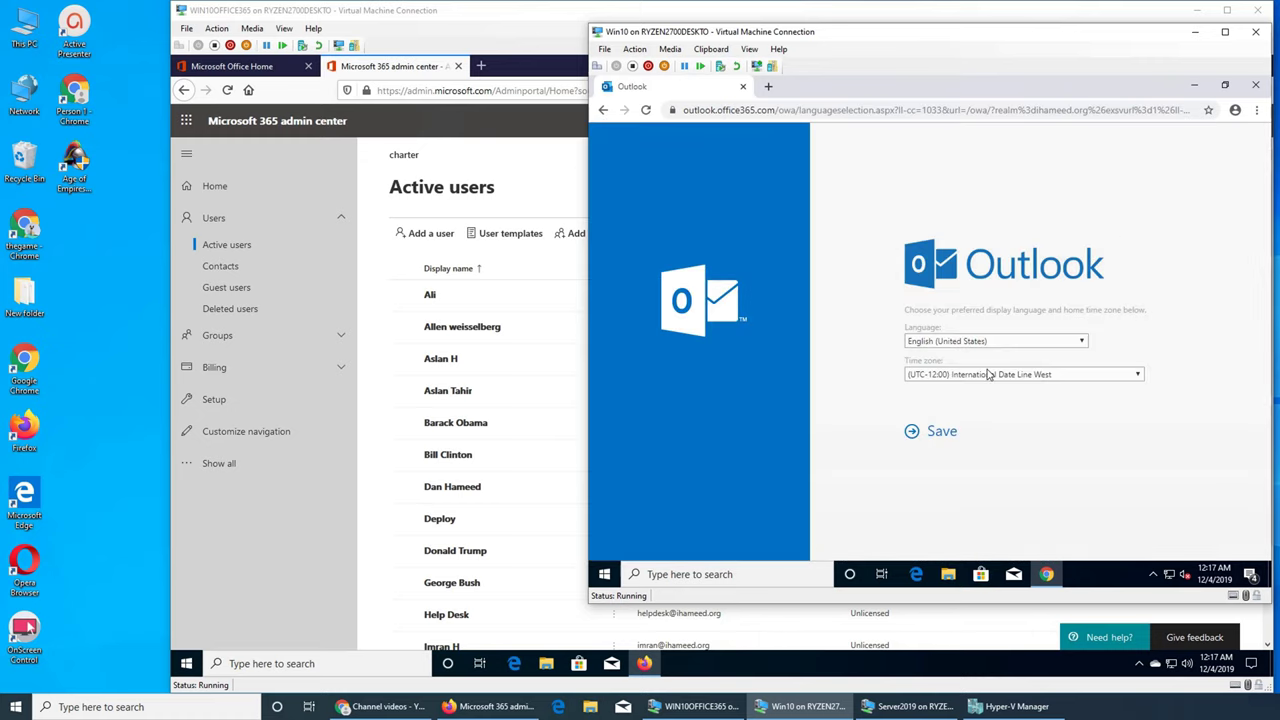
pyautogui.click(981, 376)
pyautogui.scroll(-3, 1011, 326)
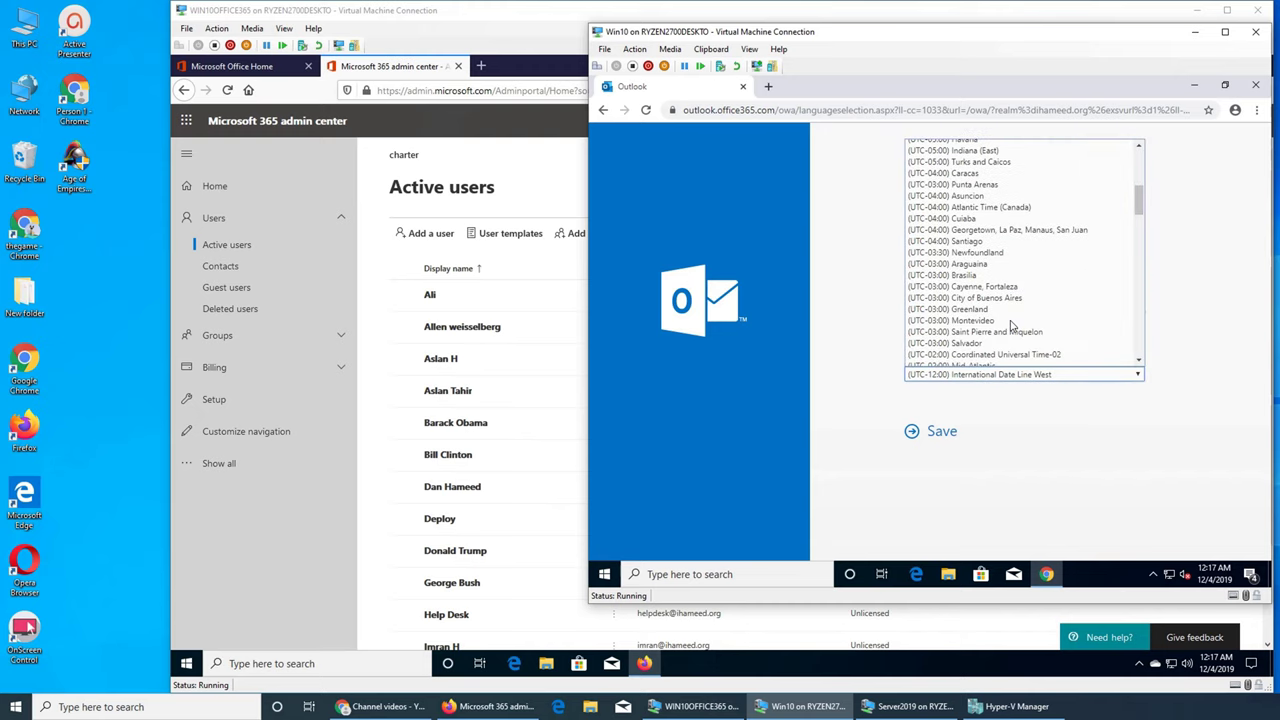
pyautogui.scroll(8, 1011, 326)
pyautogui.scroll(-4, 1014, 326)
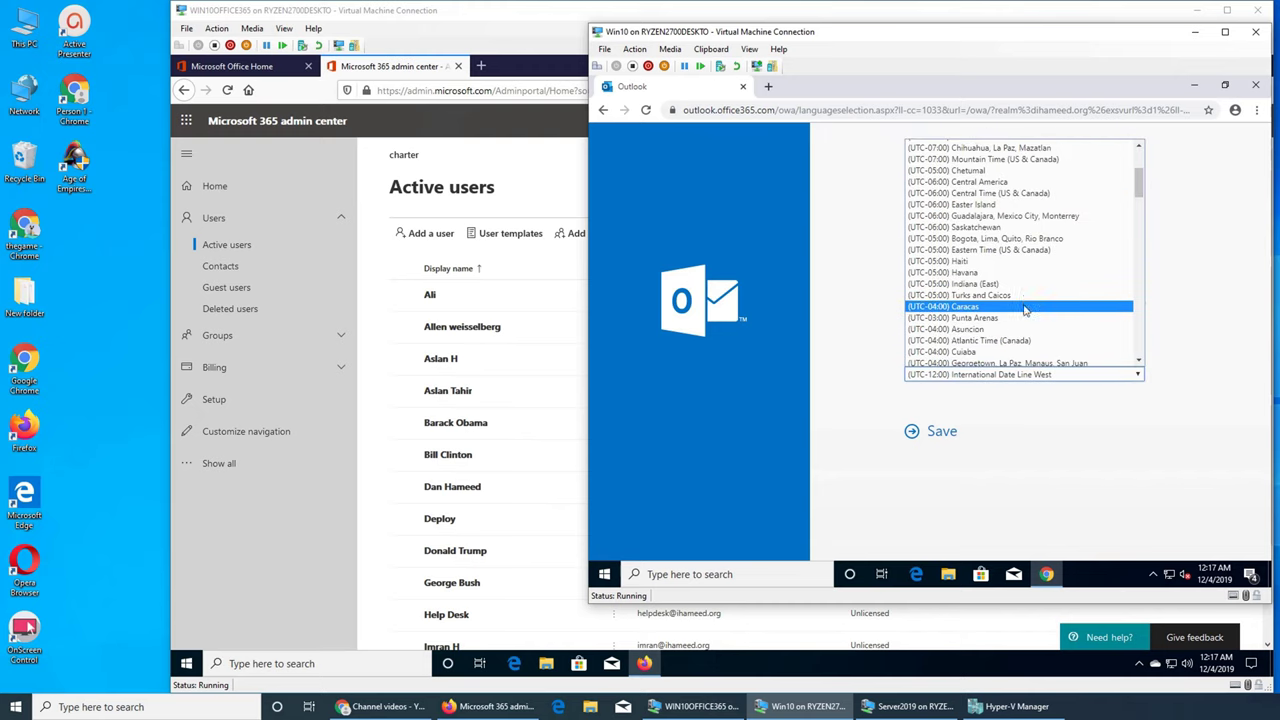
pyautogui.click(996, 251)
pyautogui.click(937, 431)
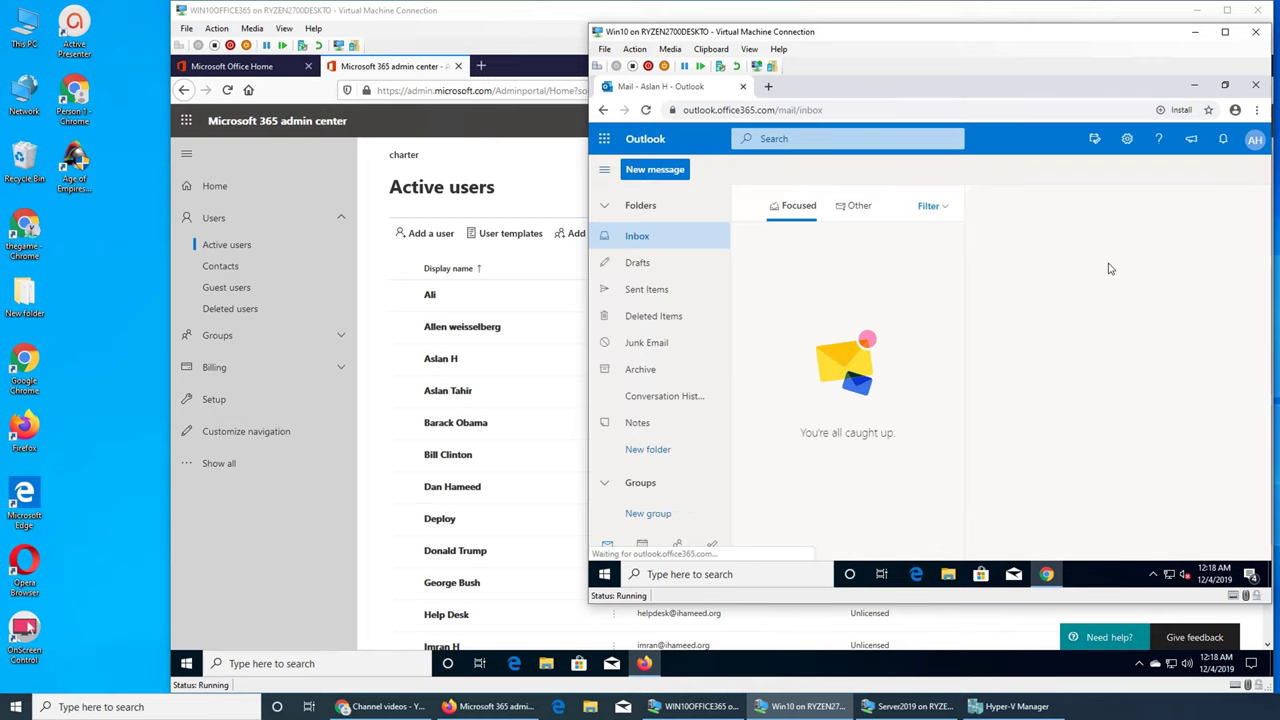
# Step: Dismiss the Outlook welcome tour and return to the admin center's Active users list
pyautogui.click(1255, 139)
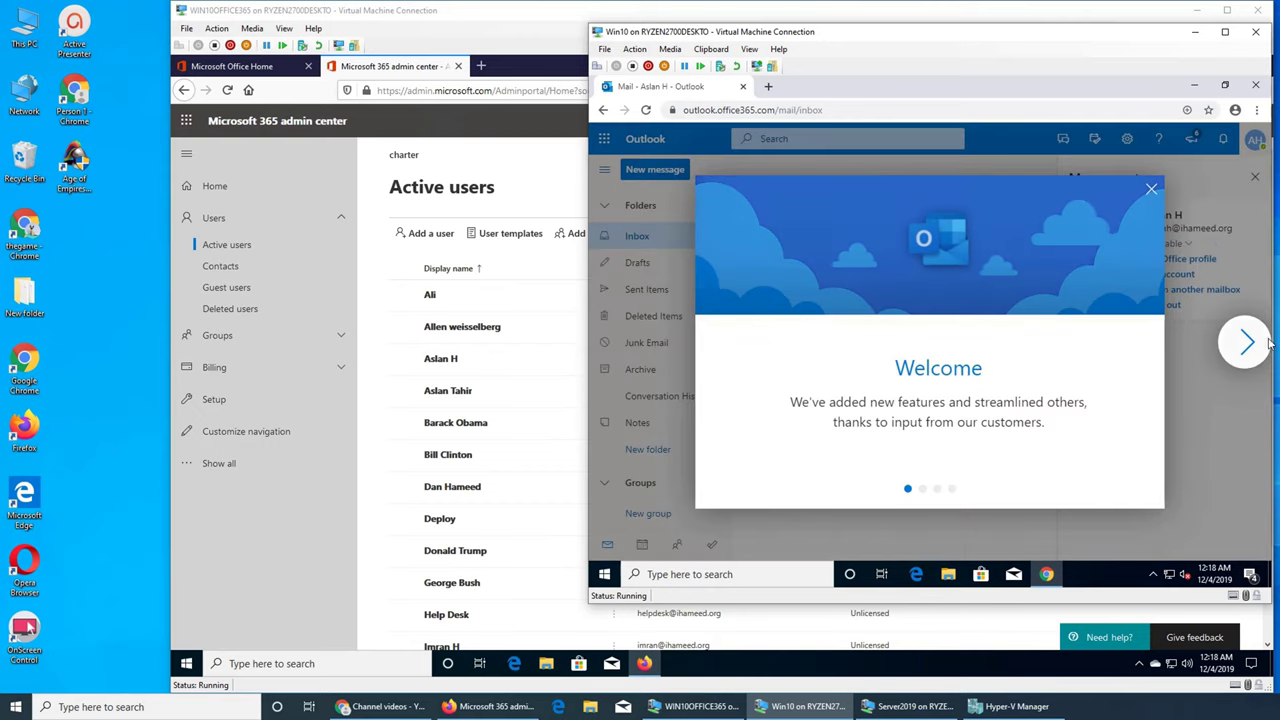
pyautogui.click(1151, 189)
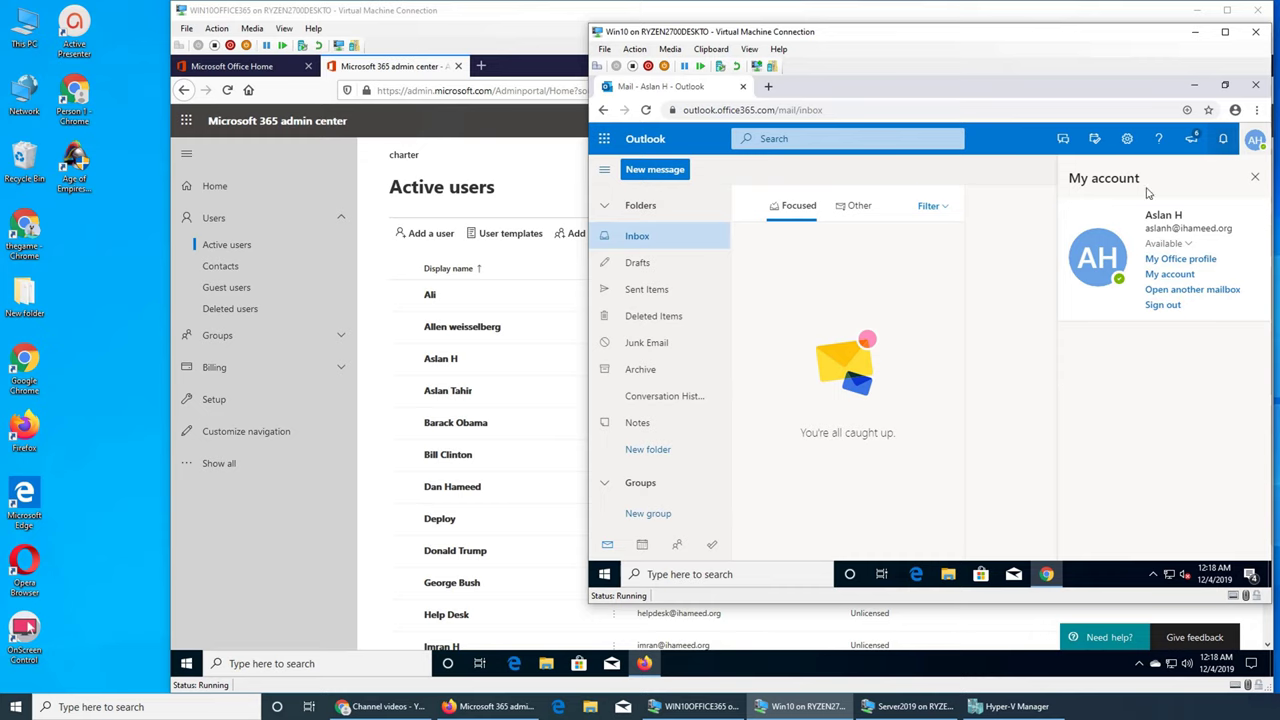
pyautogui.click(477, 167)
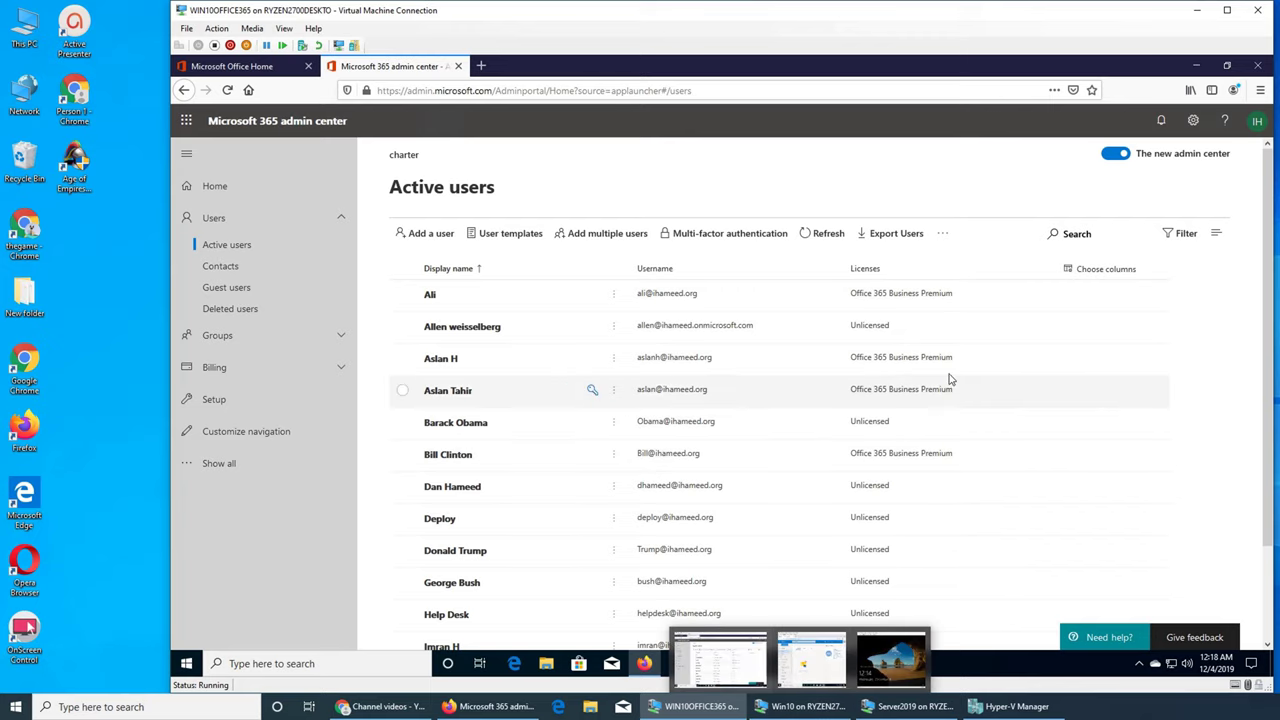
pyautogui.click(893, 706)
pyautogui.click(893, 706)
pyautogui.click(805, 706)
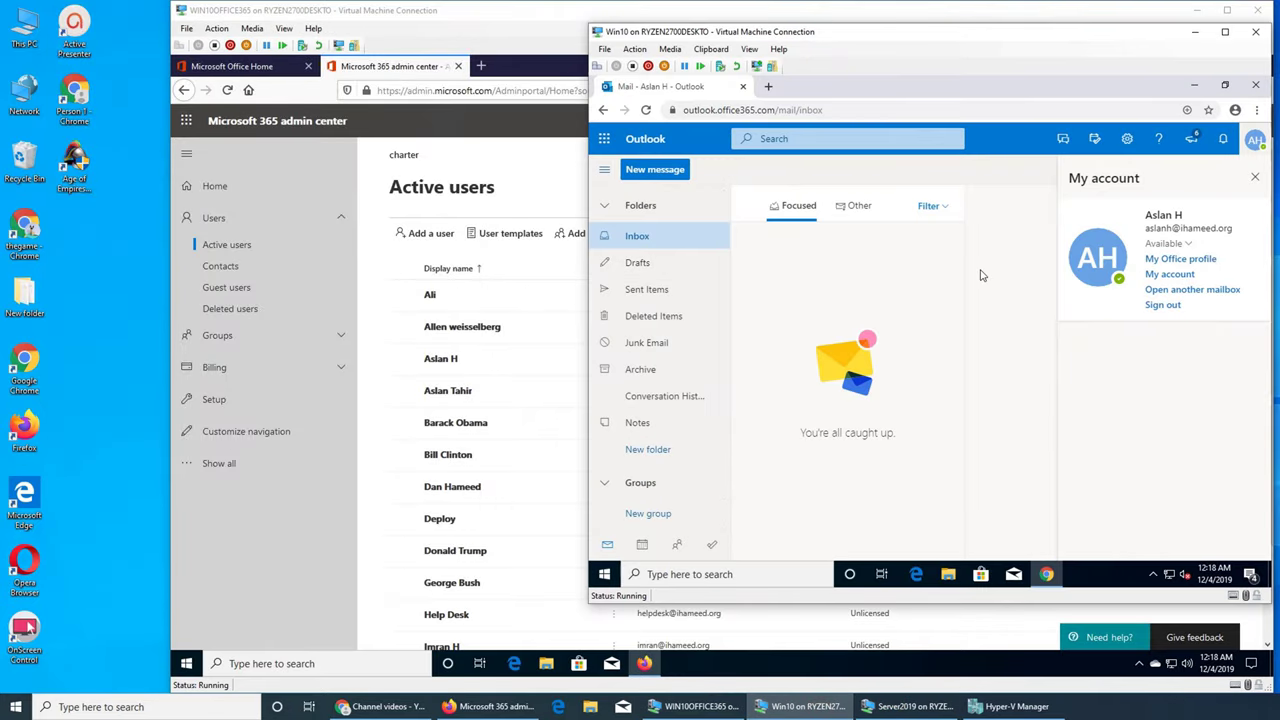
pyautogui.click(1254, 145)
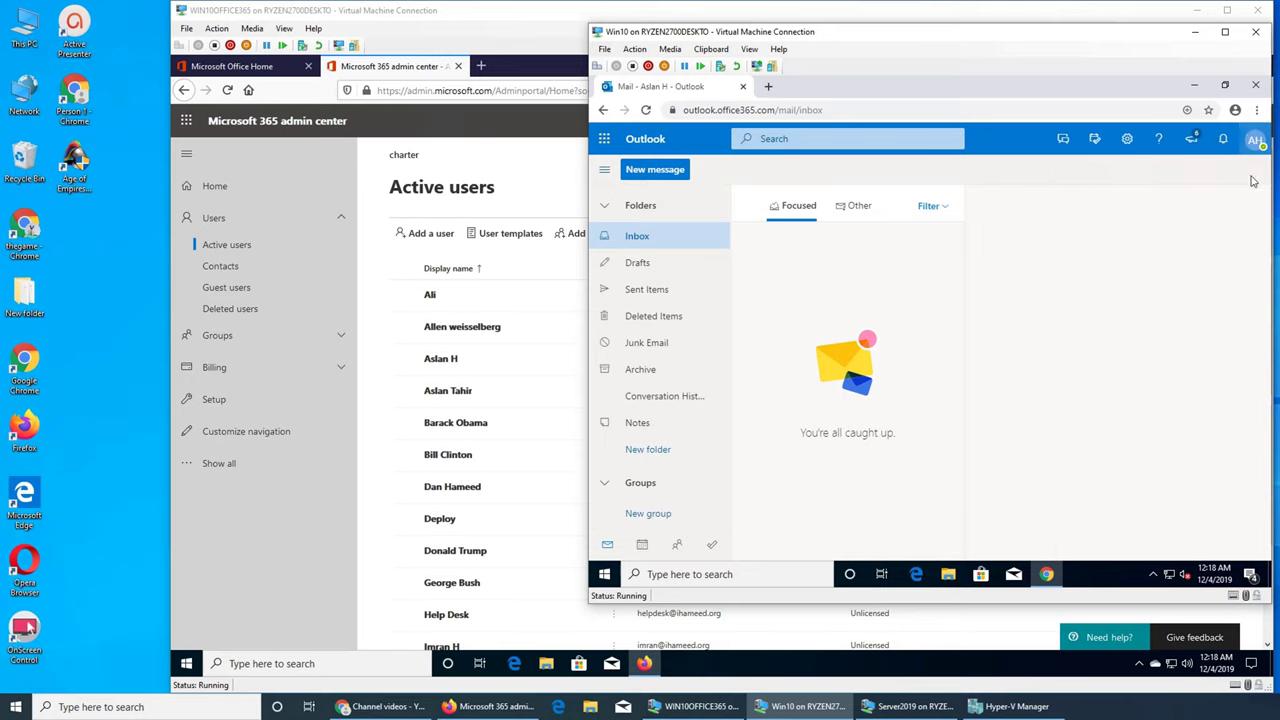
pyautogui.click(1194, 31)
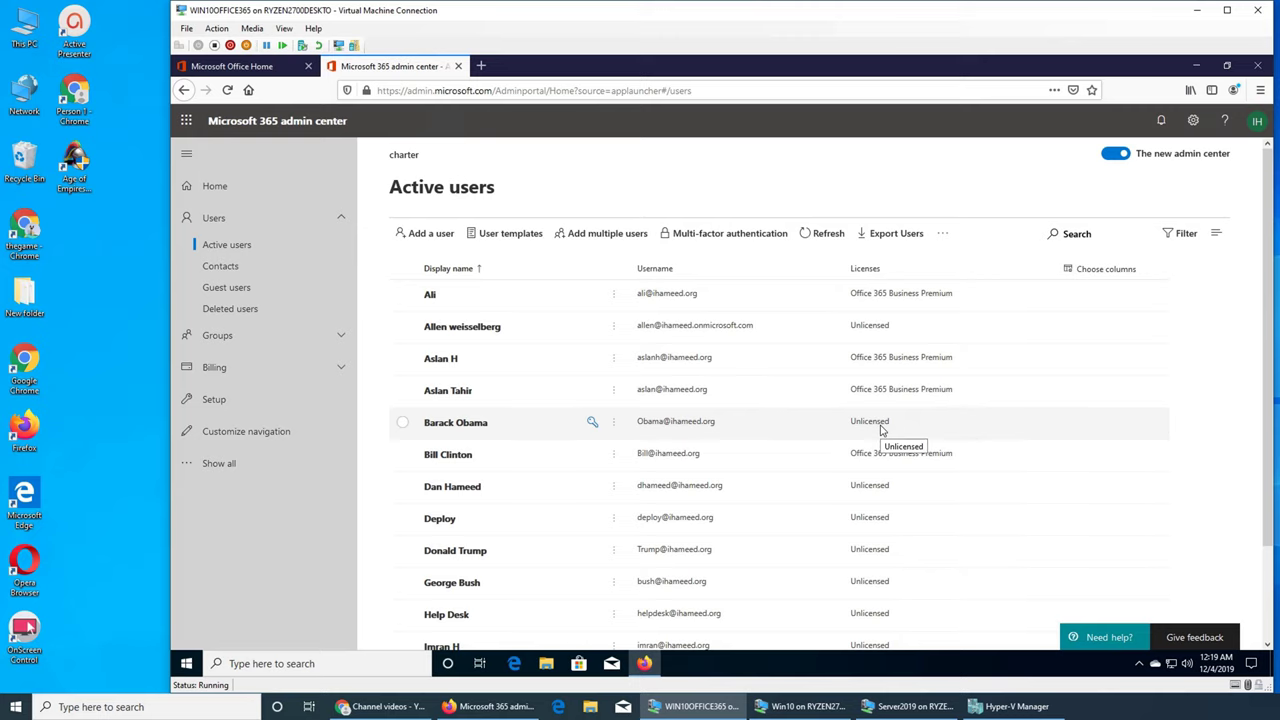
# Step: Load Gmail in the Chrome window in place of YouTube Studio
pyautogui.click(385, 707)
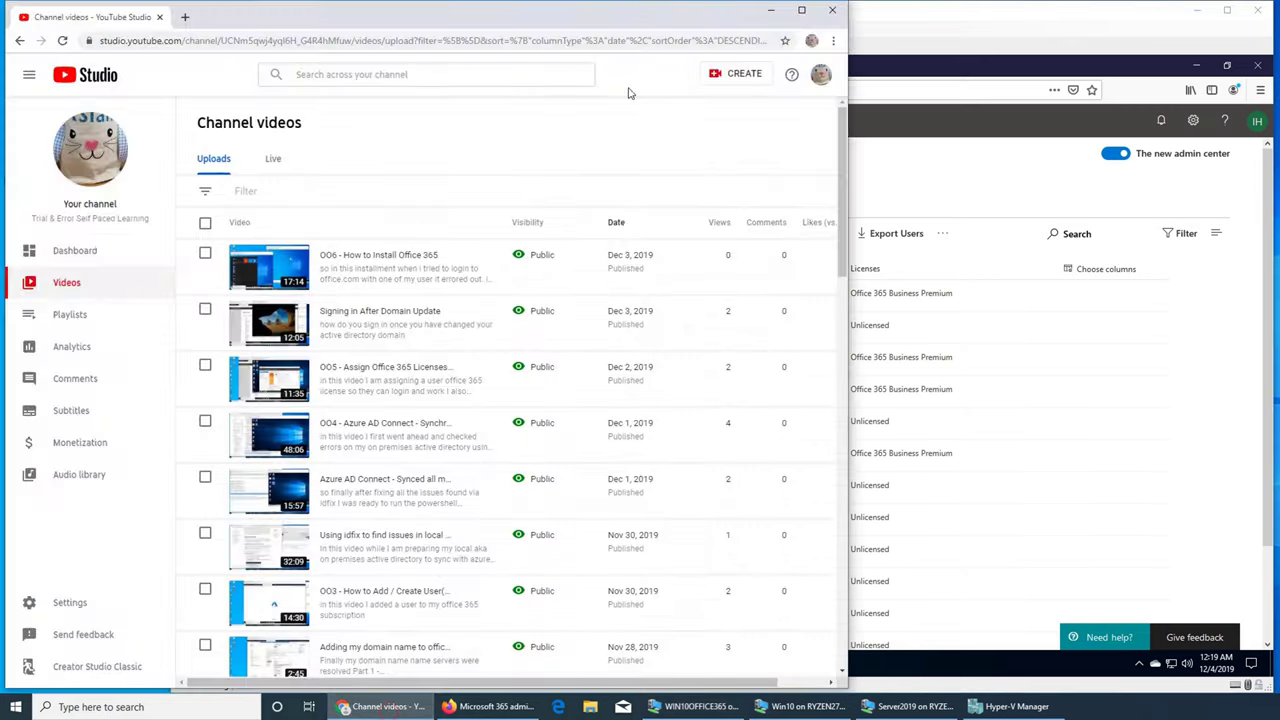
pyautogui.click(509, 42)
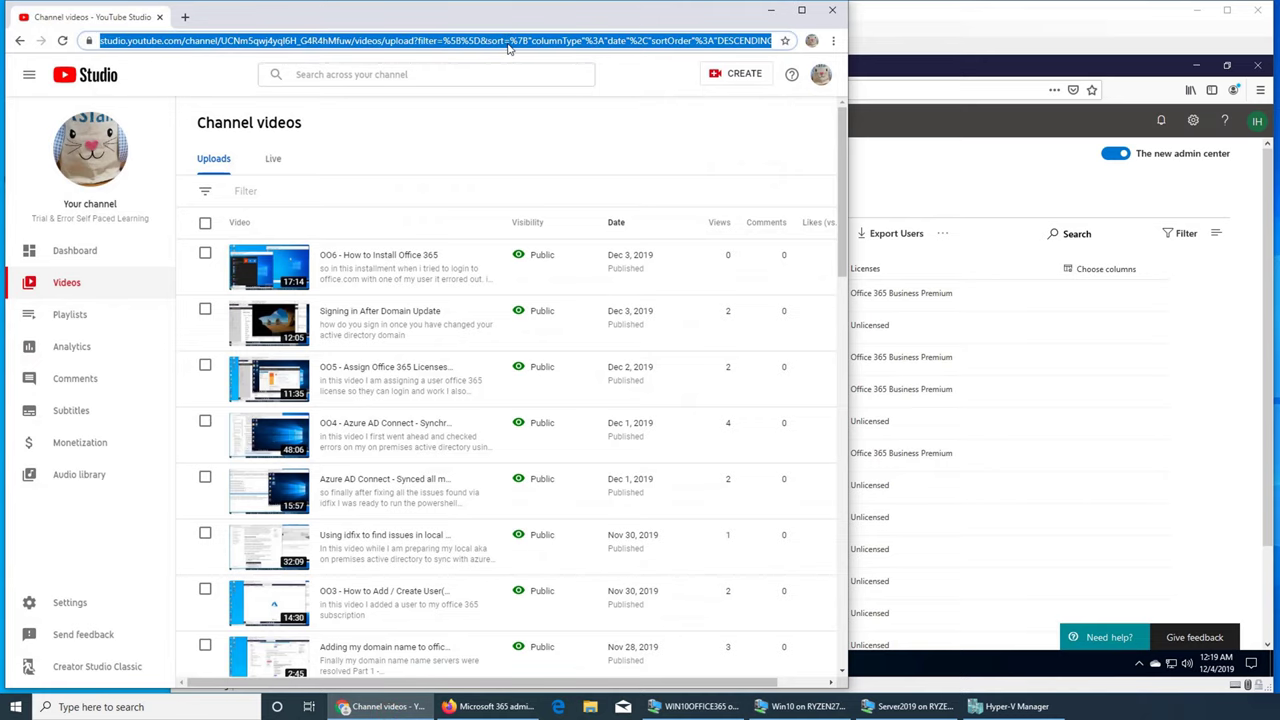
pyautogui.write('gmail.com')
pyautogui.press('Return')
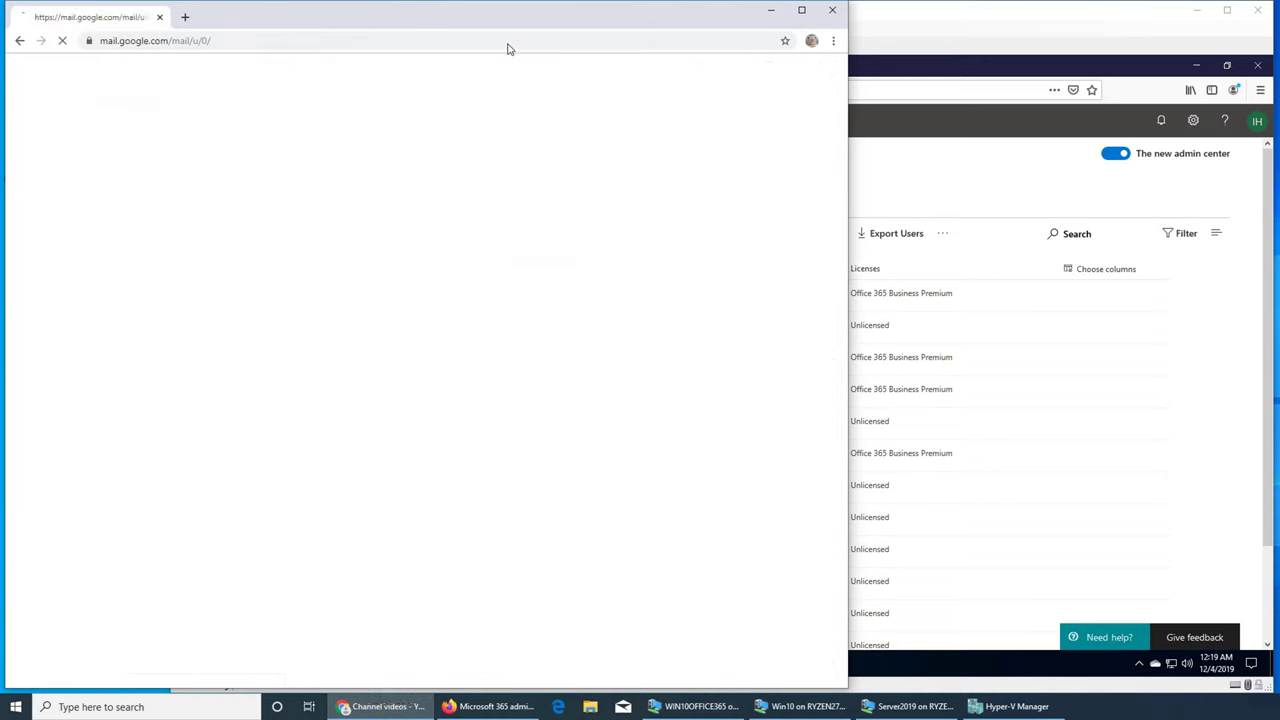
pyautogui.click(770, 12)
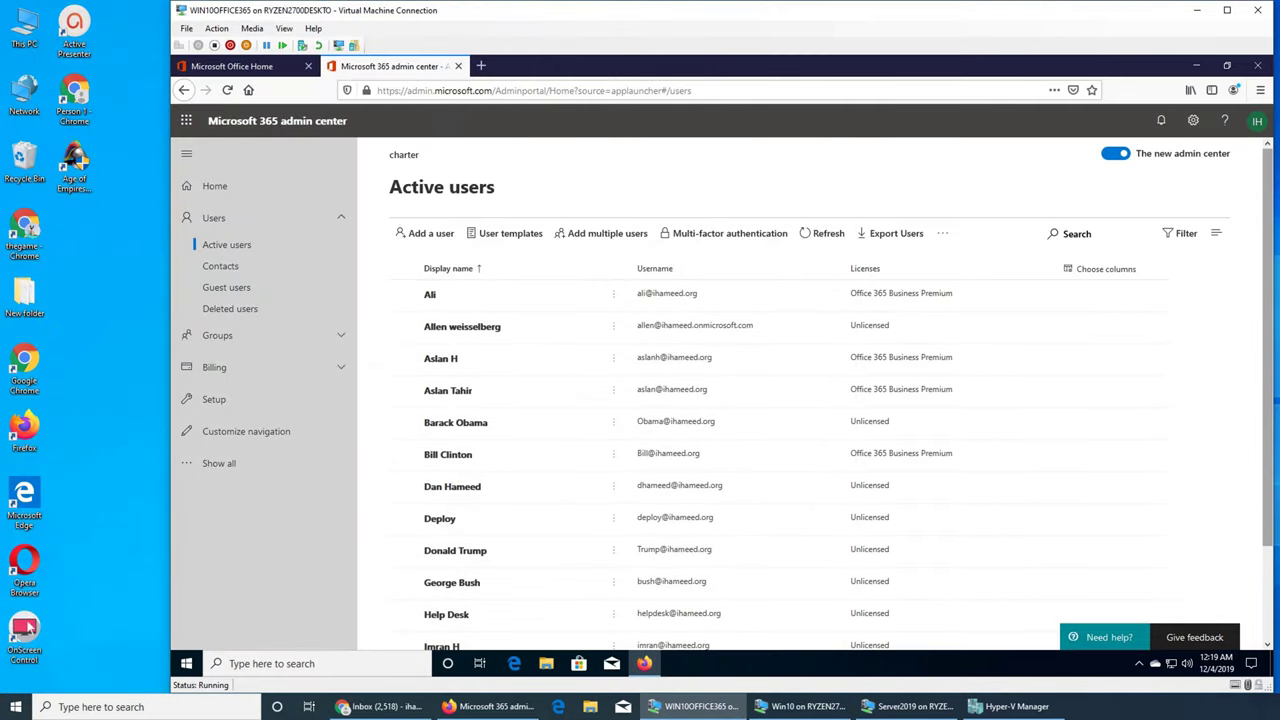
pyautogui.click(378, 706)
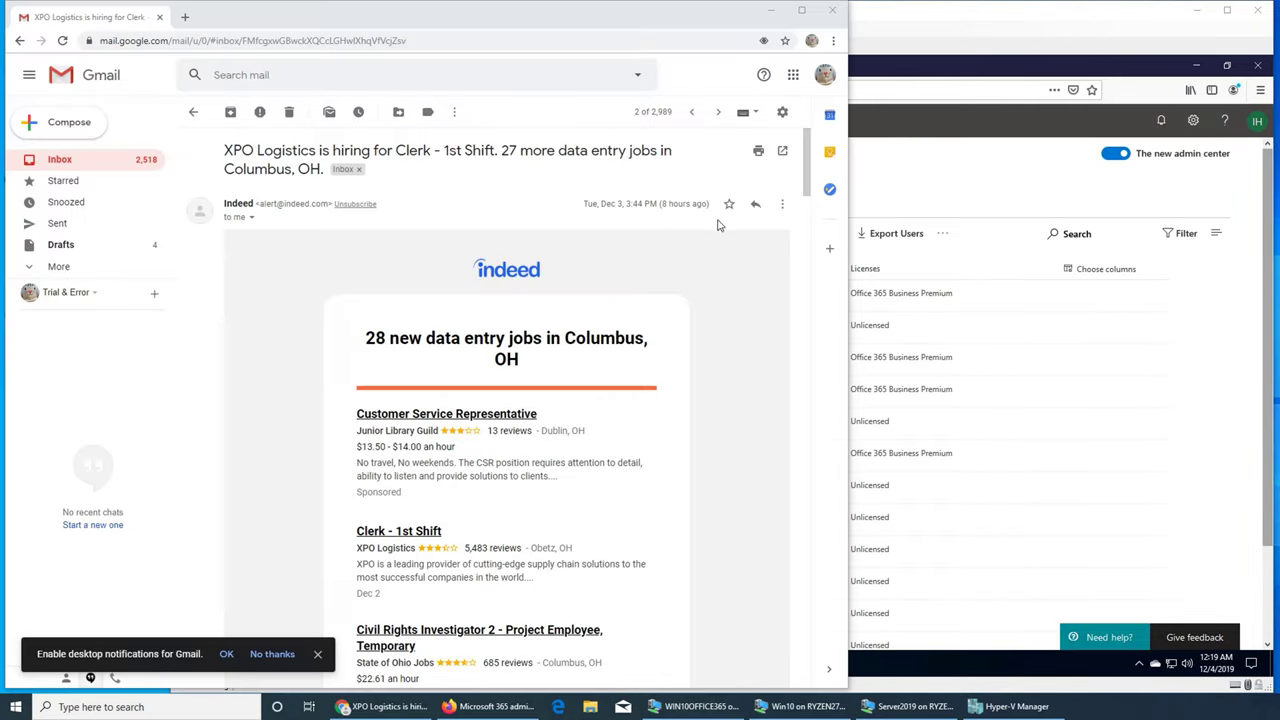
# Step: Forward the Indeed job-alert email to two organisation users' addresses and send it
pyautogui.click(780, 205)
pyautogui.click(664, 246)
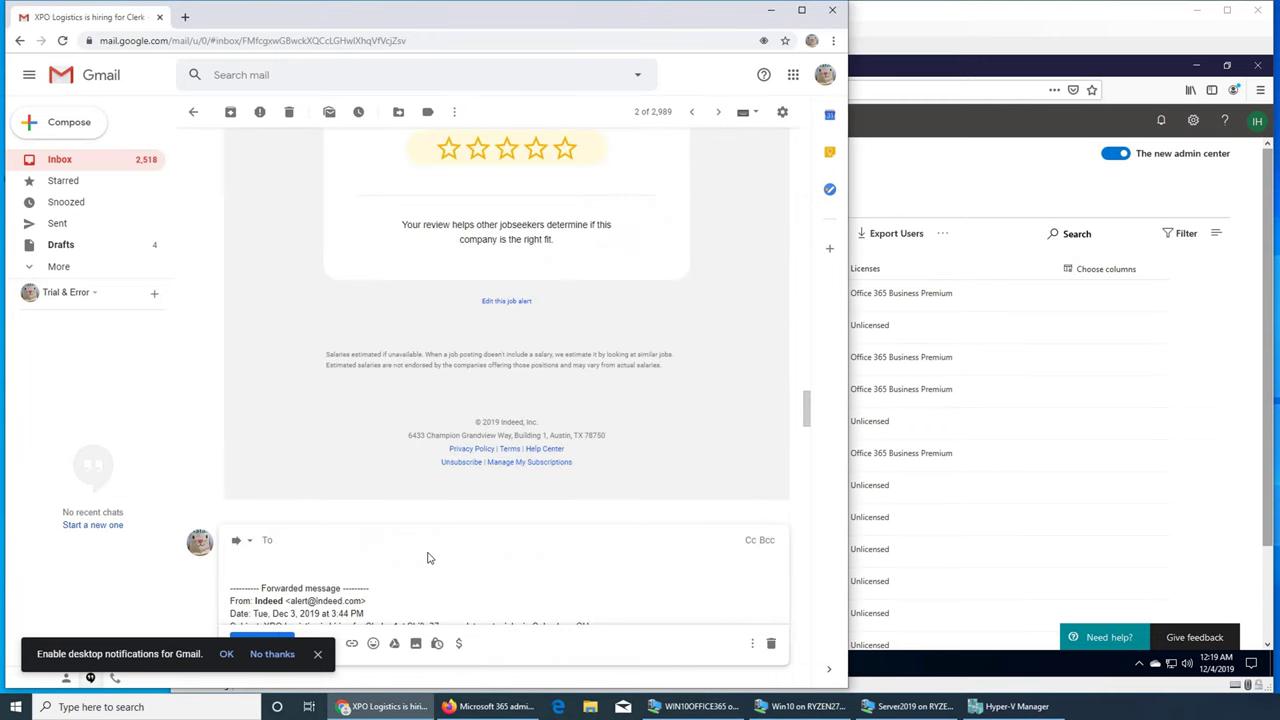
pyautogui.press('Return')
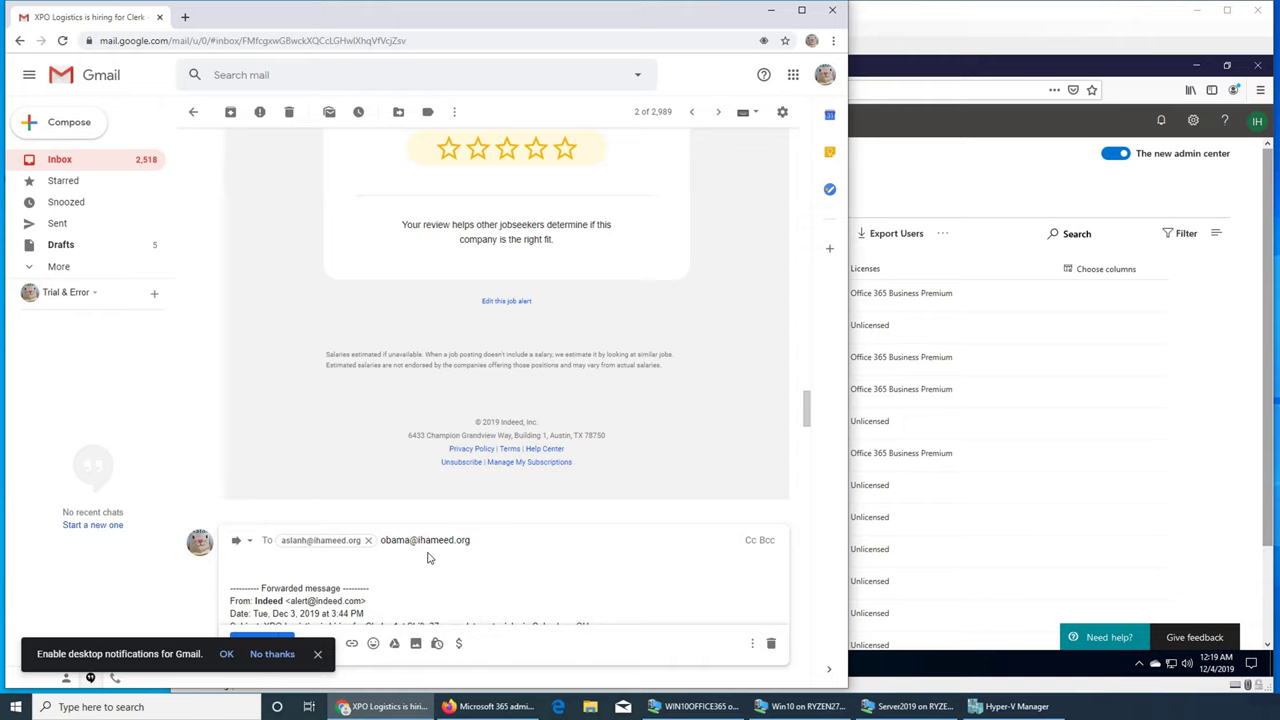
pyautogui.press('Return')
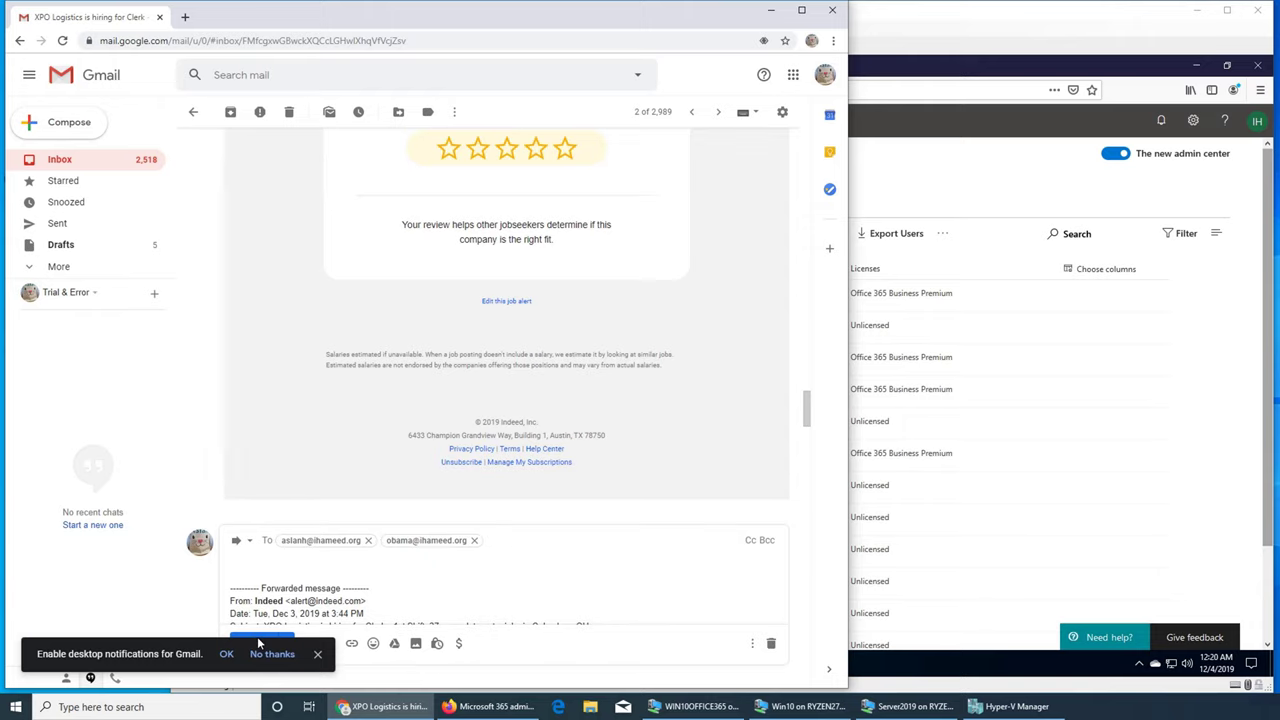
pyautogui.click(317, 654)
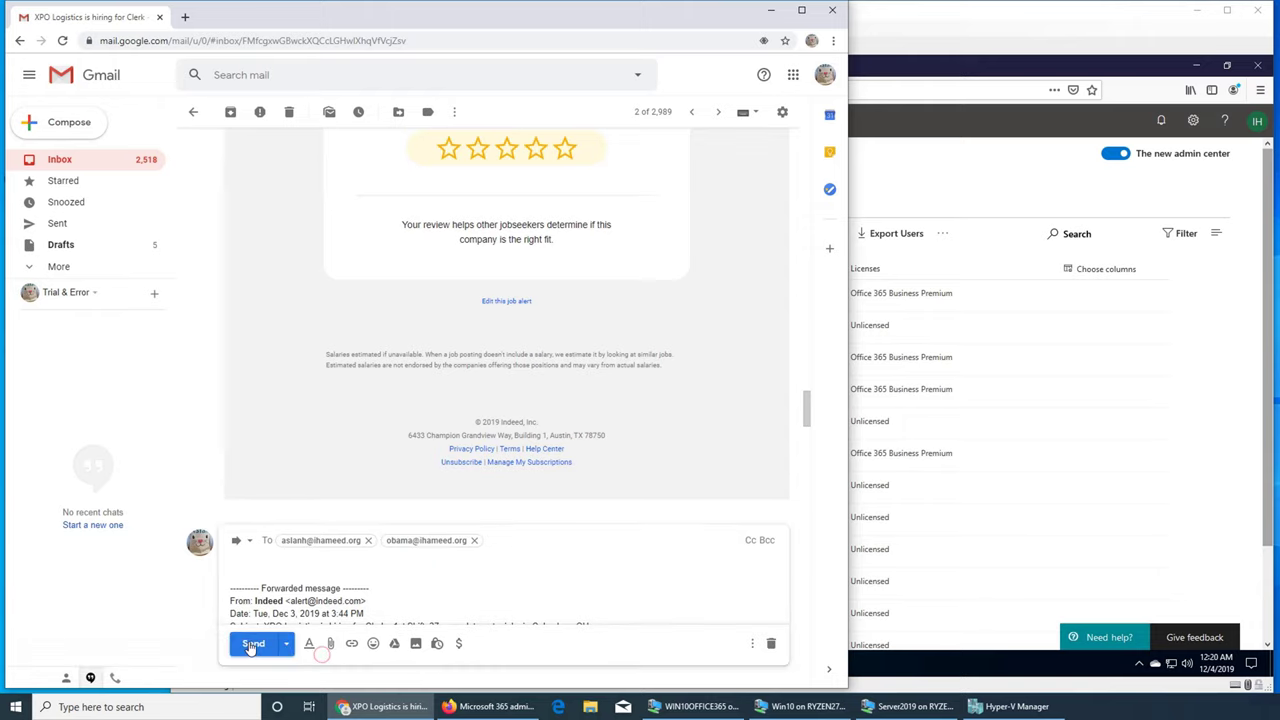
pyautogui.click(252, 645)
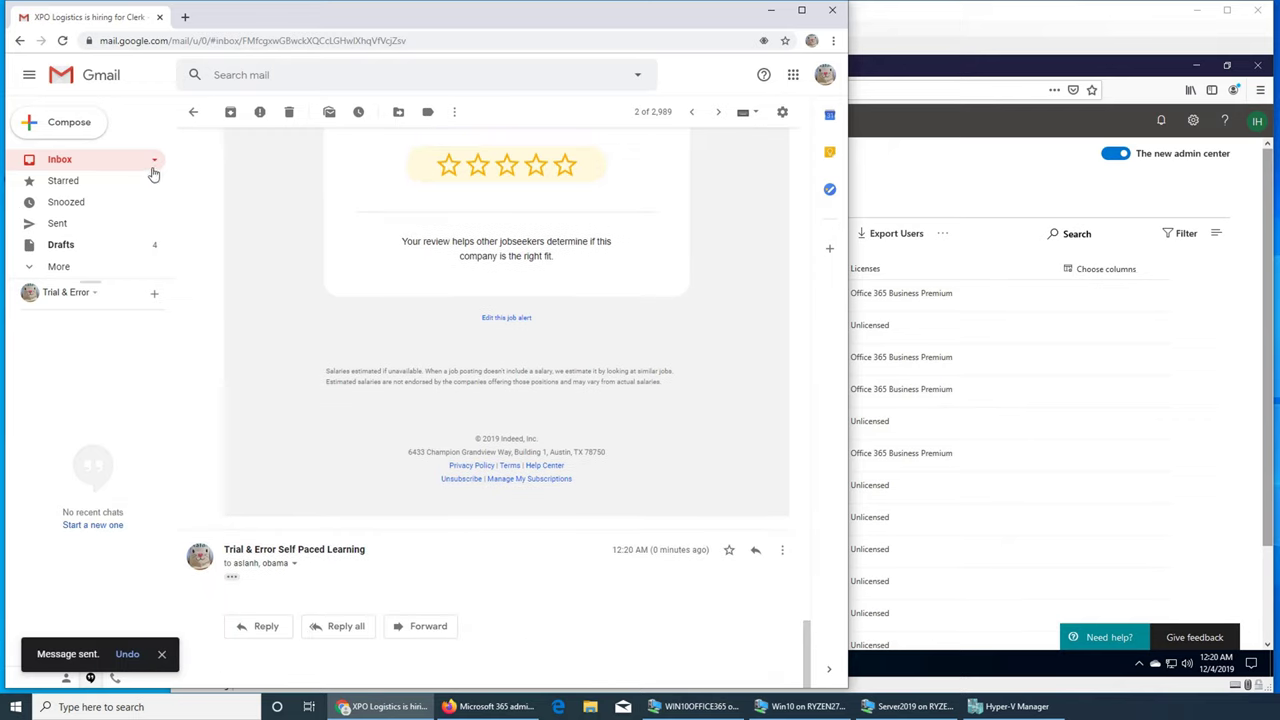
# Step: Minimize Gmail to bring the admin center back into view
pyautogui.scroll(5, 662, 326)
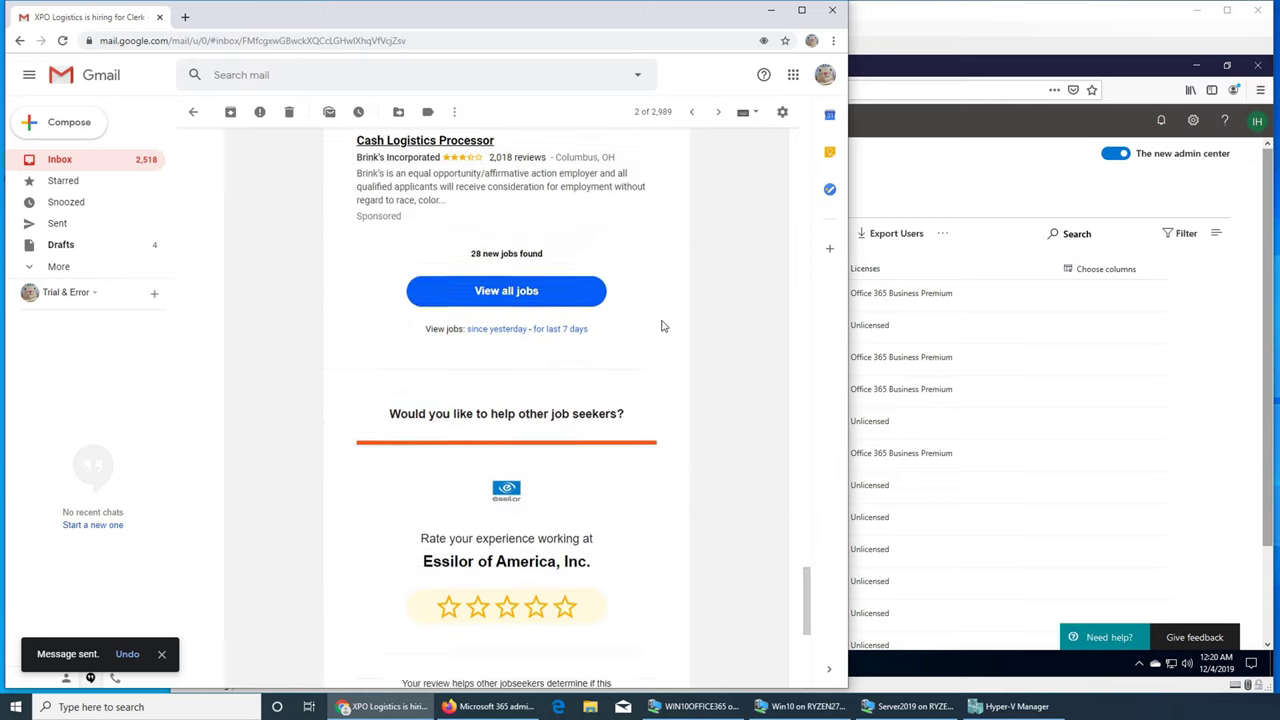
pyautogui.scroll(15, 662, 326)
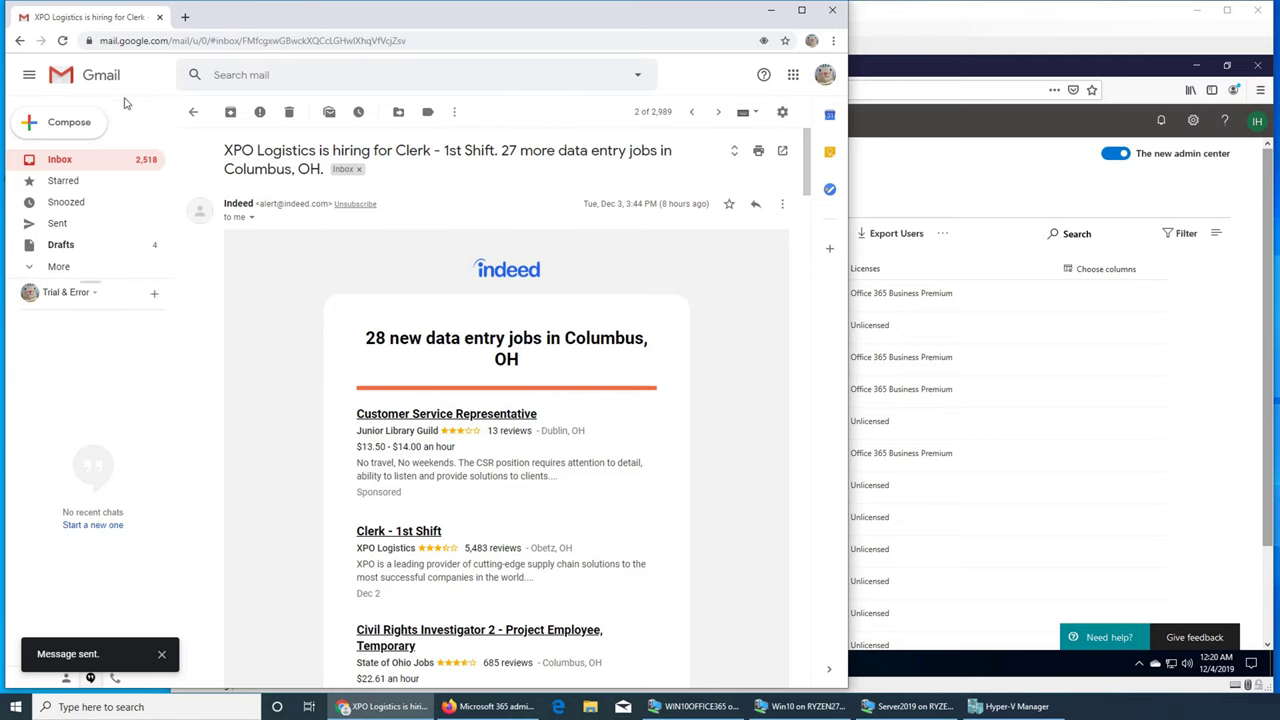
pyautogui.click(771, 10)
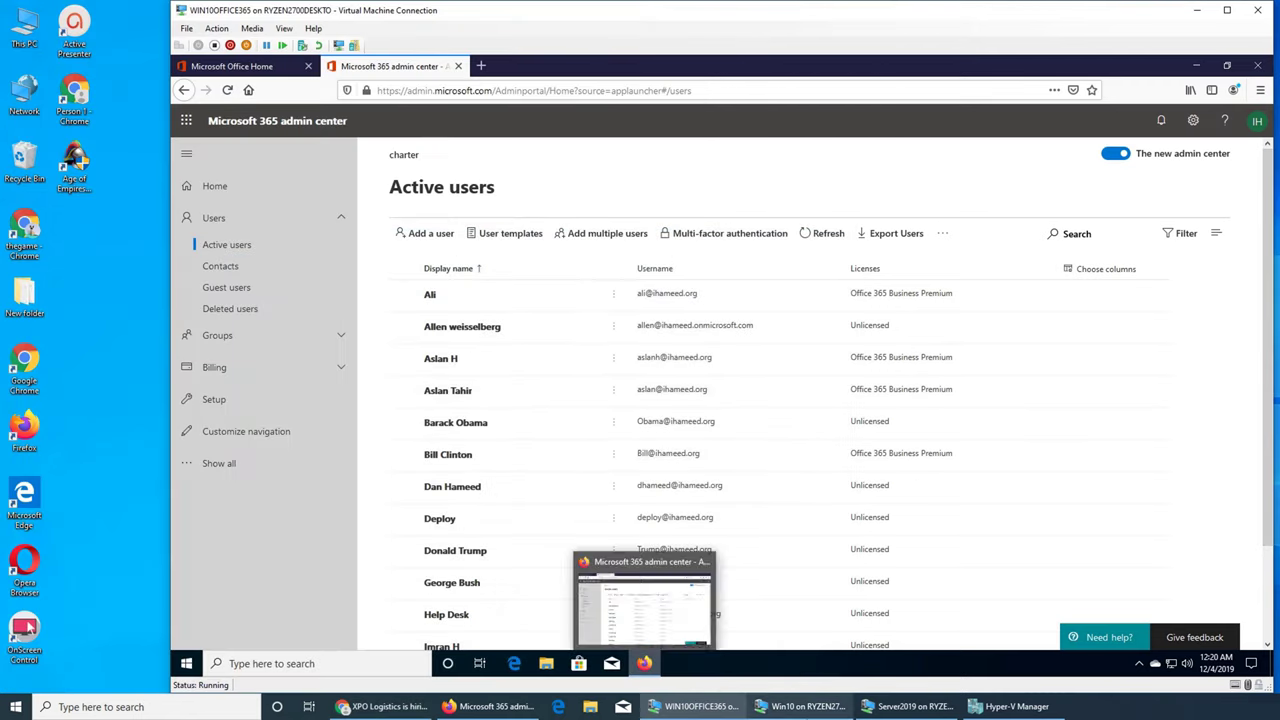
# Step: Check the Outlook inbox and open the forwarded XPO Logistics job email, then return to Gmail
pyautogui.click(810, 707)
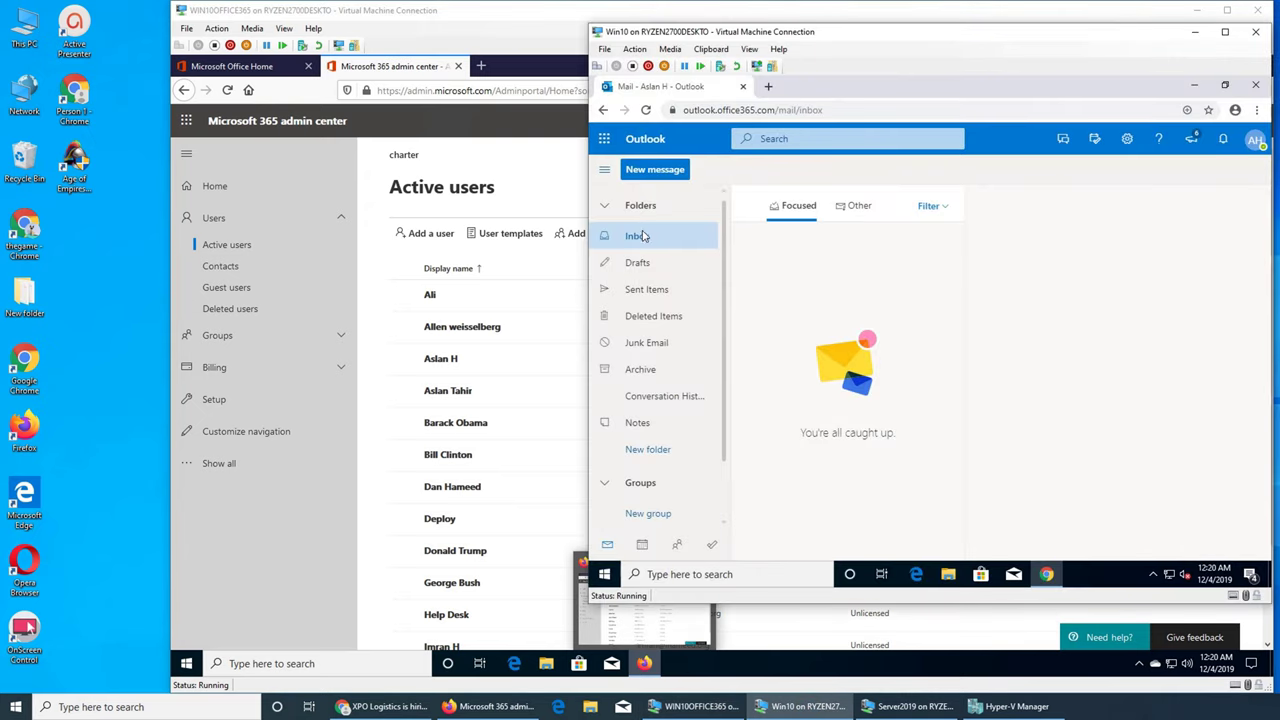
pyautogui.click(648, 263)
pyautogui.click(633, 238)
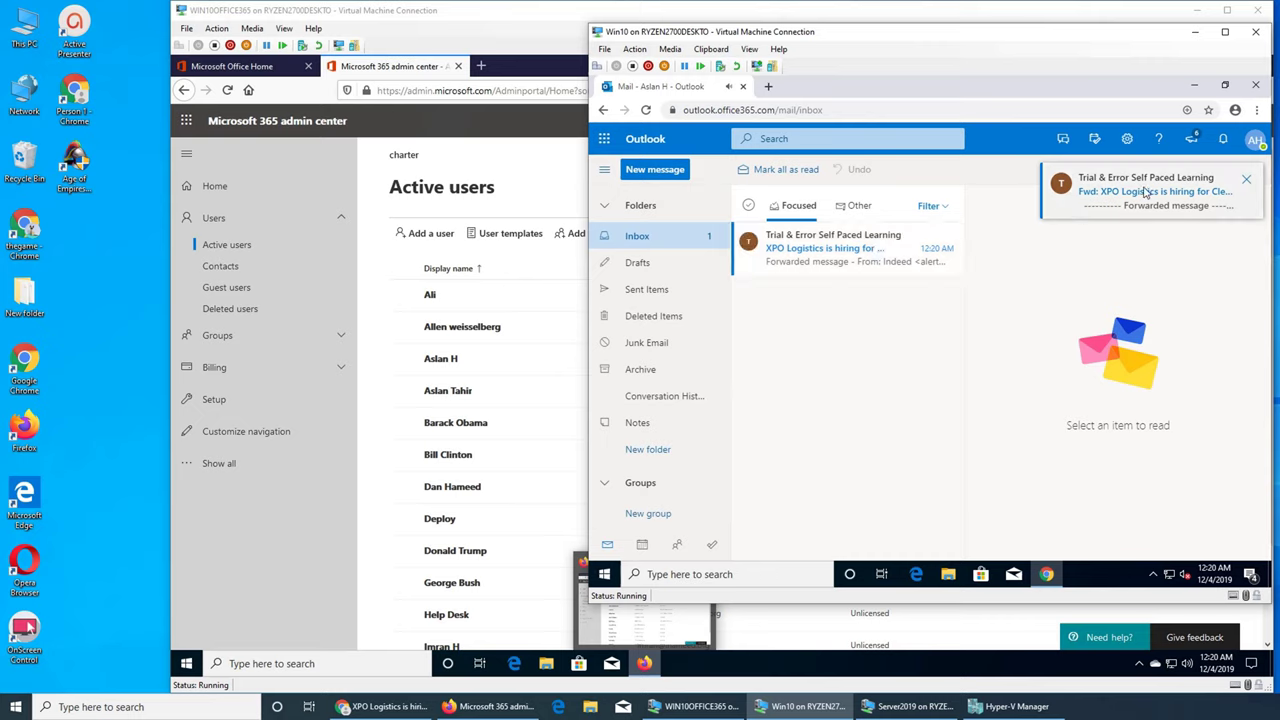
pyautogui.click(855, 266)
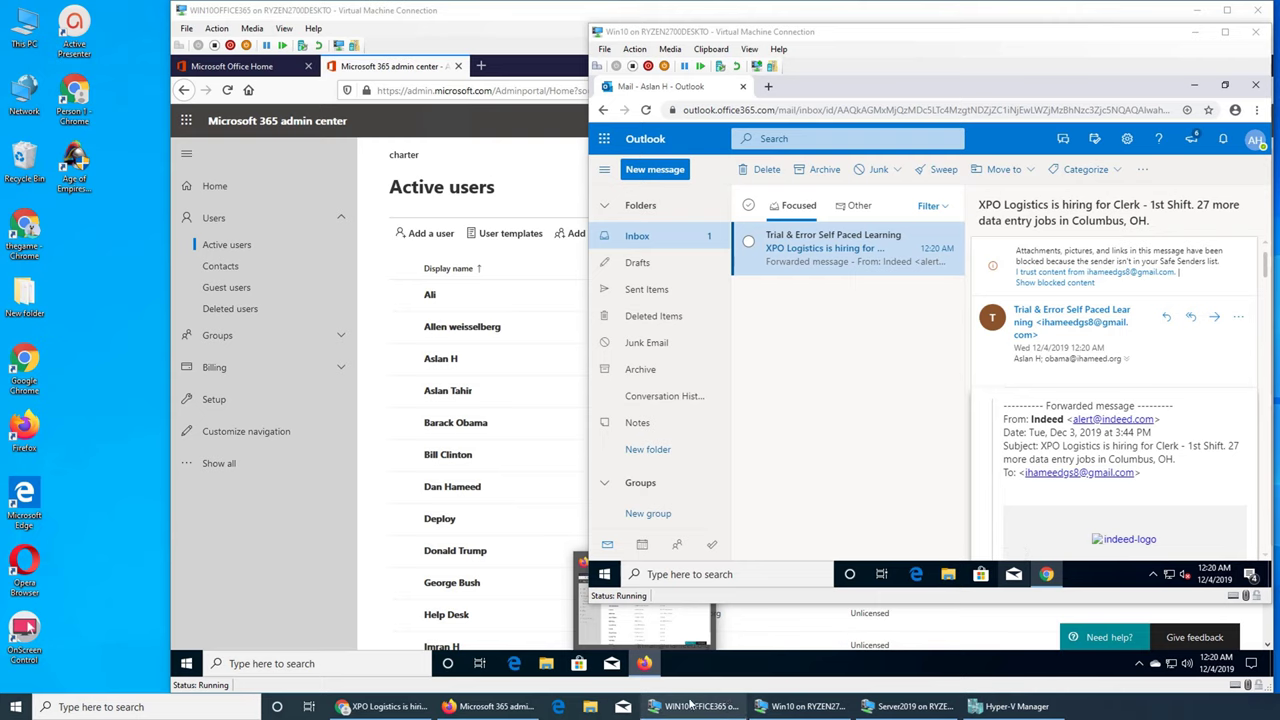
pyautogui.click(380, 706)
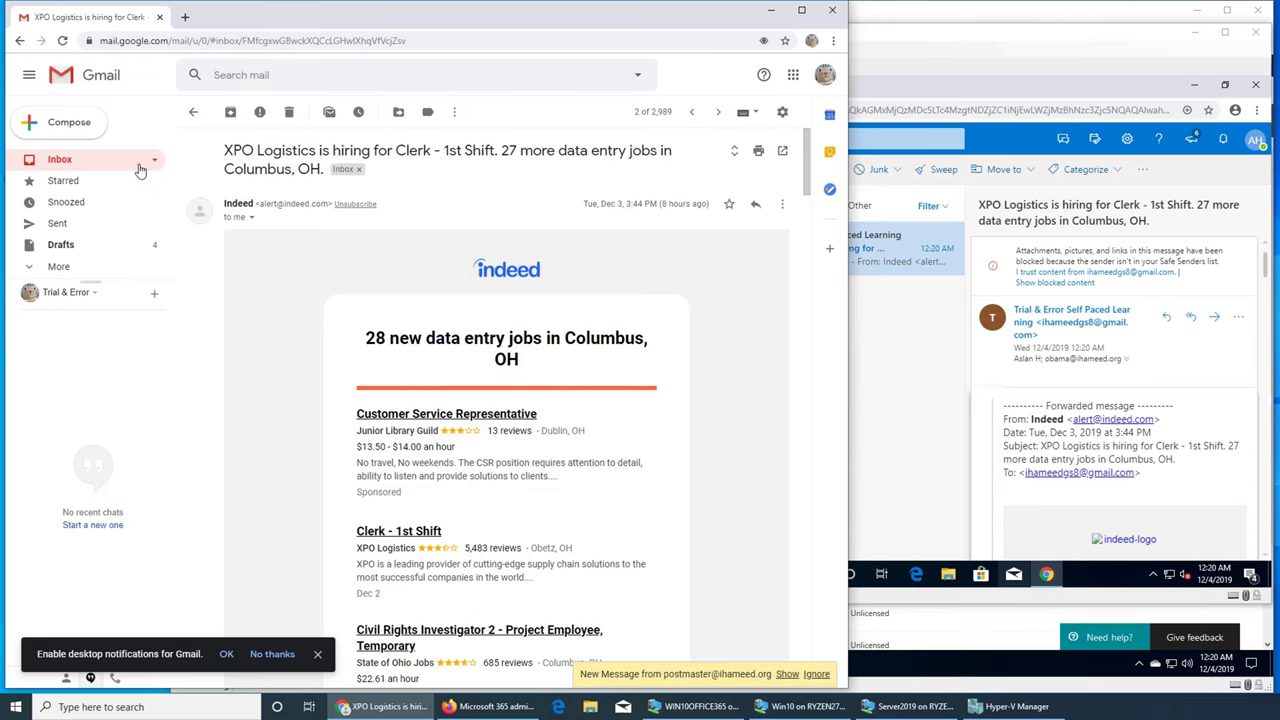
# Step: Open the XPO Logistics conversation in Gmail to read the Office 365 non-delivery report
pyautogui.click(140, 164)
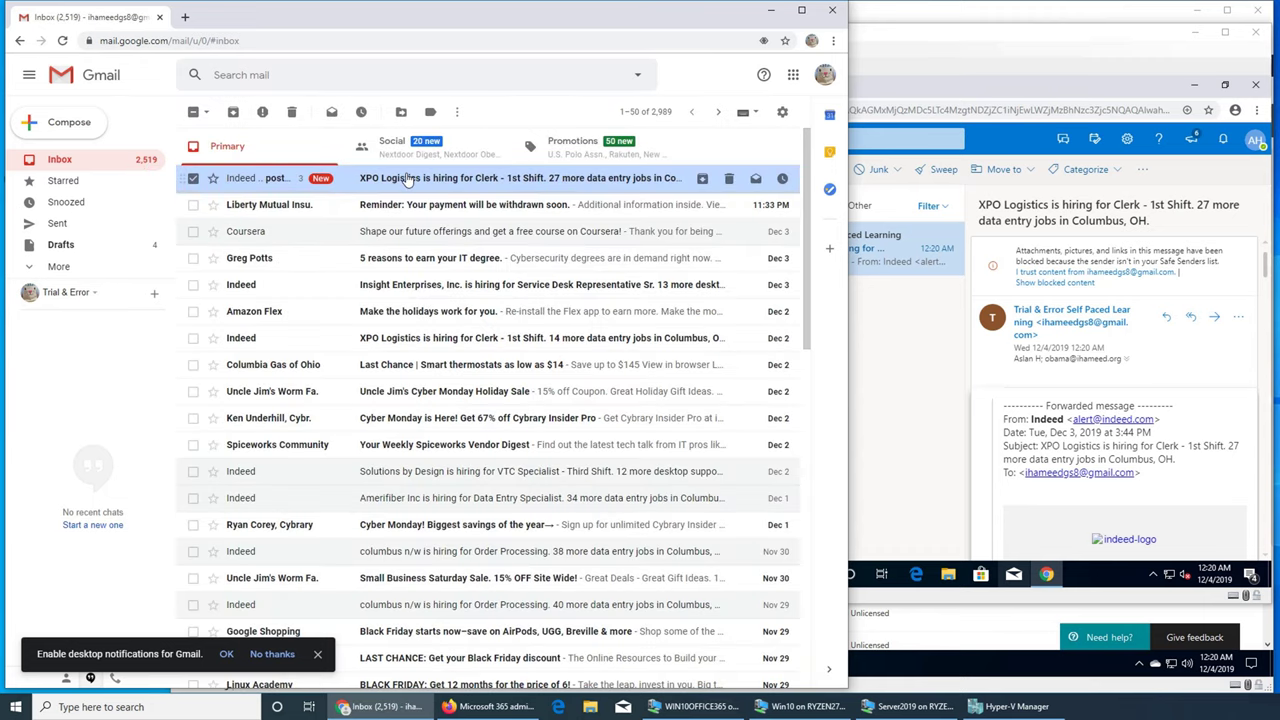
pyautogui.click(400, 180)
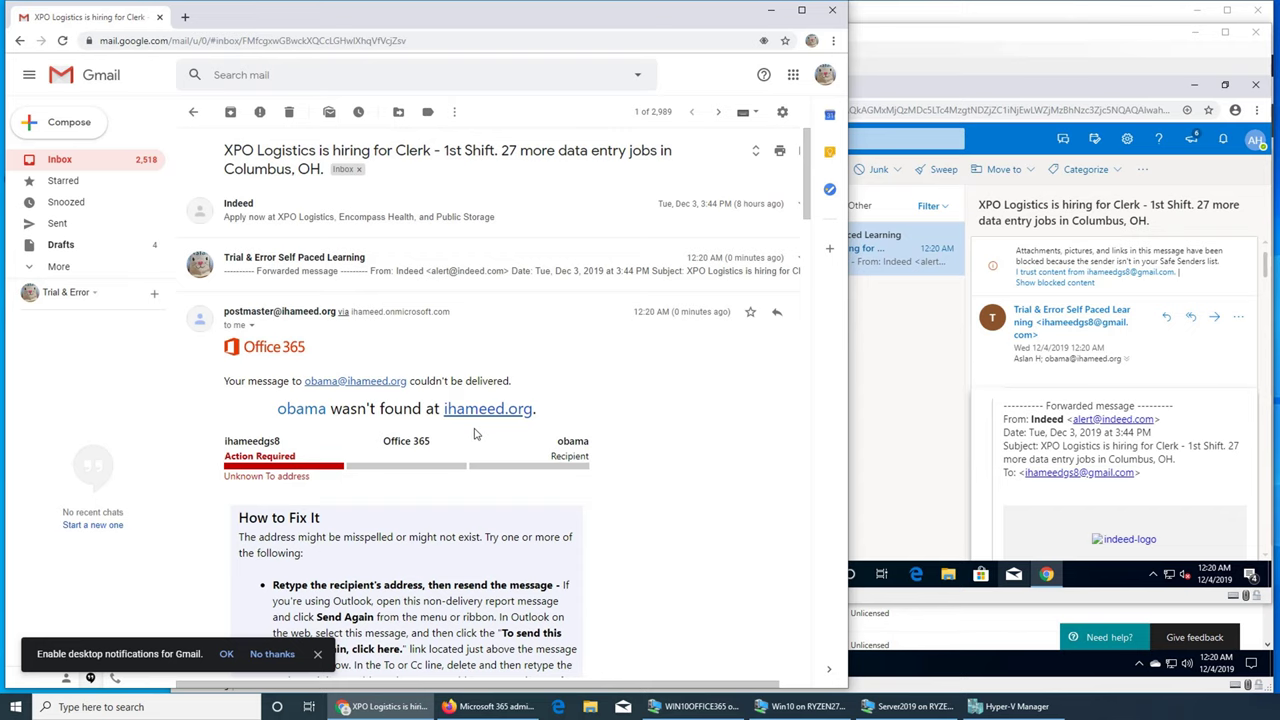
pyautogui.scroll(-4, 475, 433)
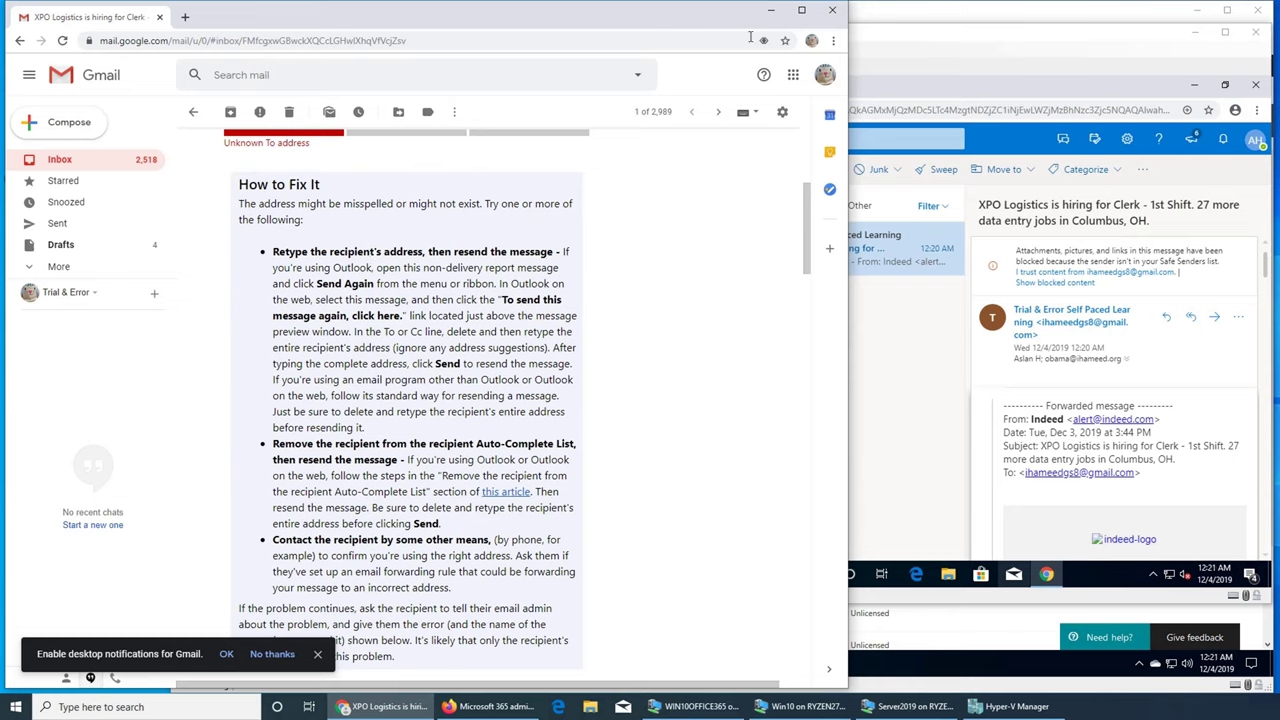
# Step: Switch to the admin center VM and open Exchange from Show all's Admin centers
pyautogui.click(772, 14)
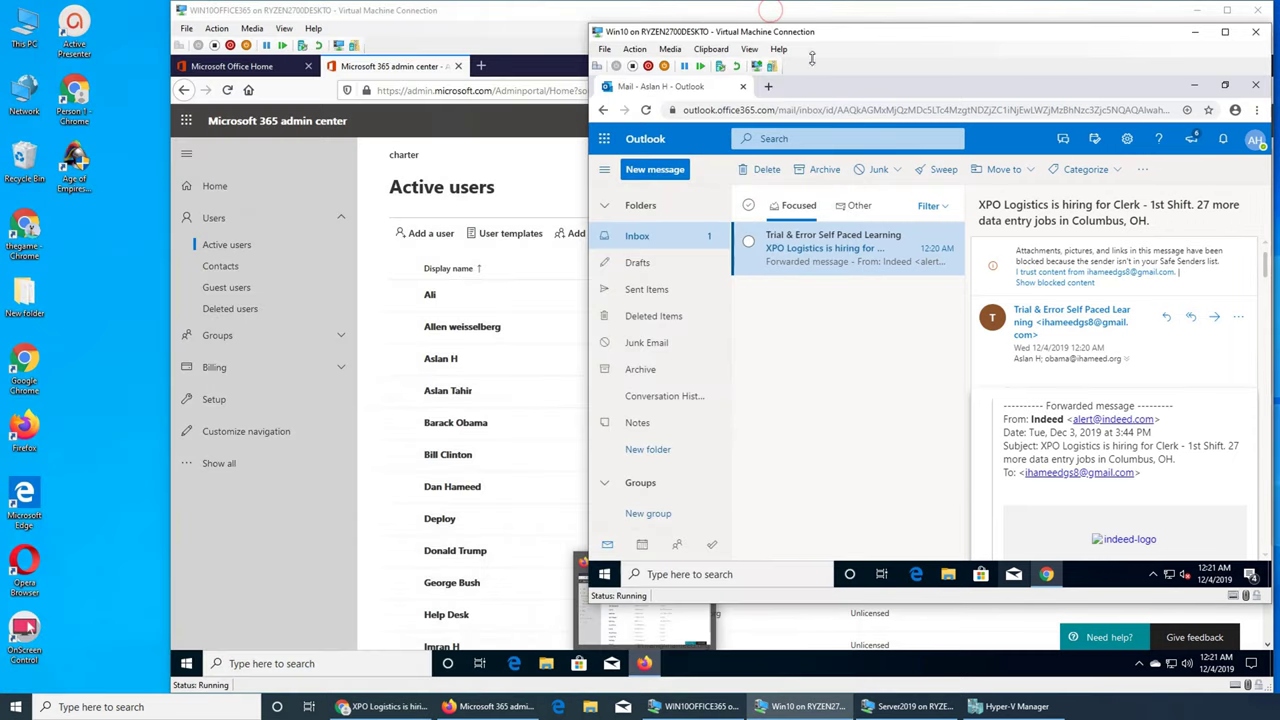
pyautogui.click(512, 20)
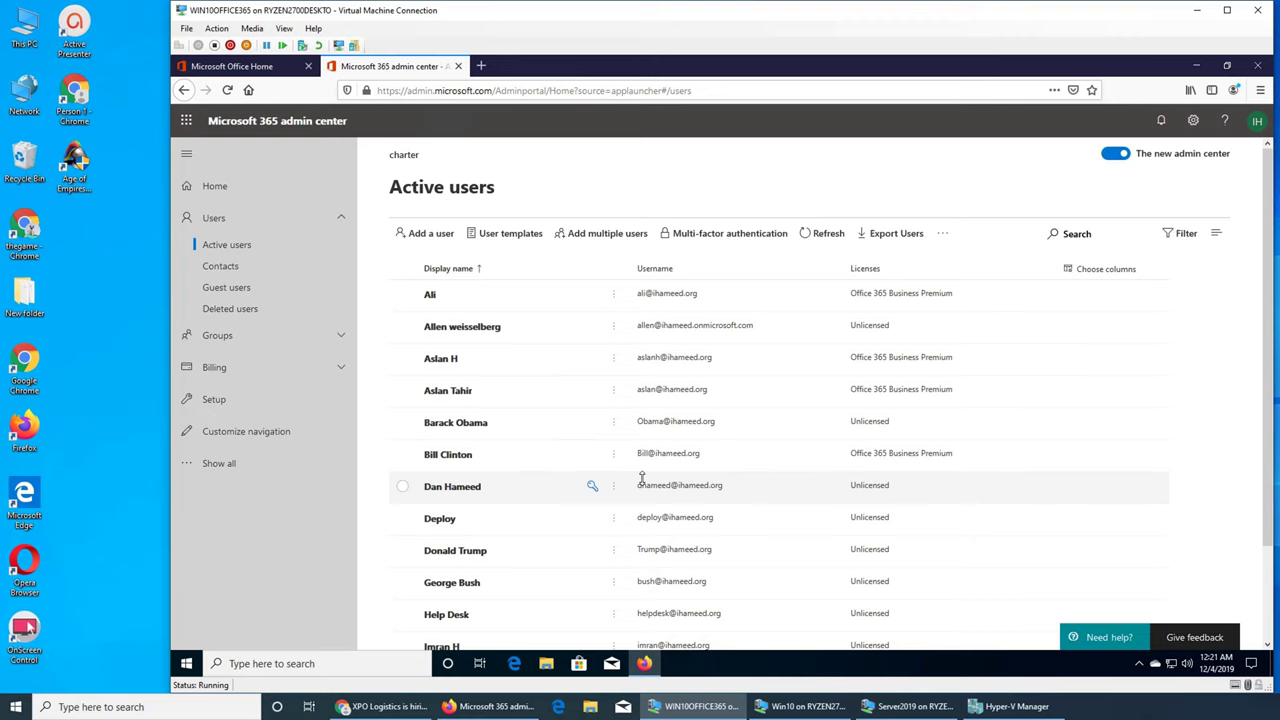
pyautogui.scroll(-2, 750, 440)
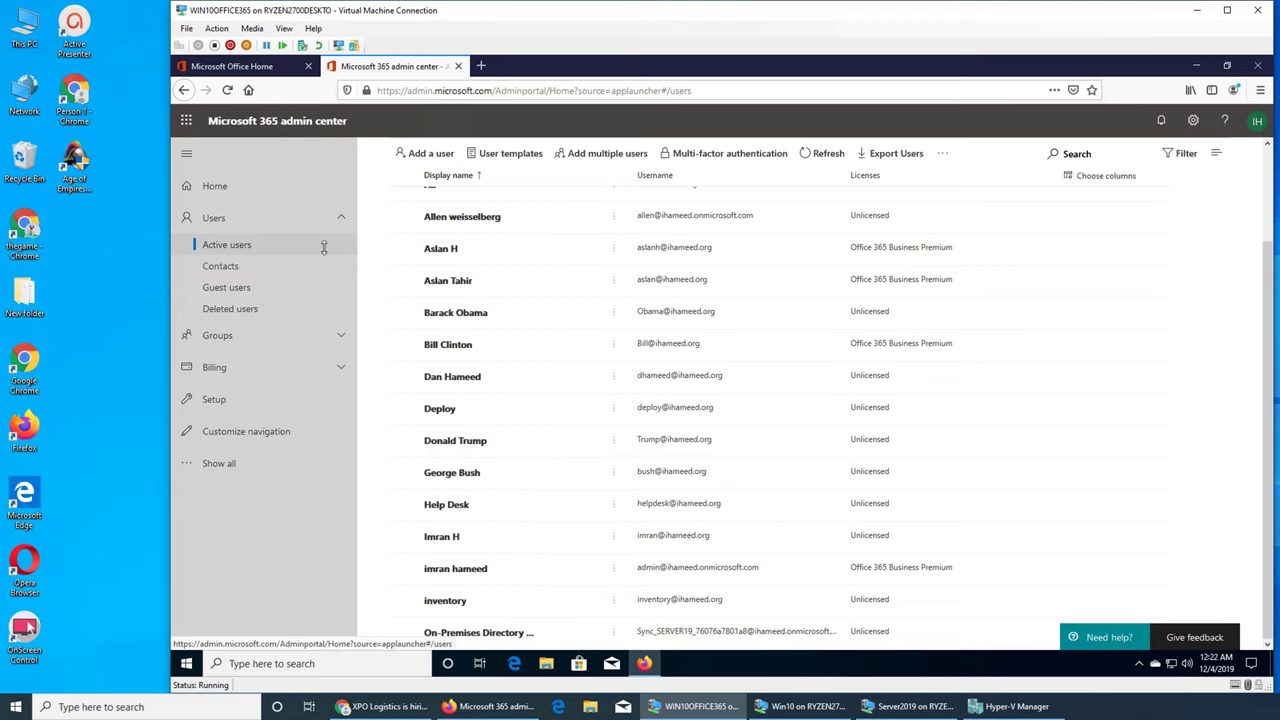
pyautogui.scroll(1, 683, 362)
pyautogui.scroll(2, 683, 362)
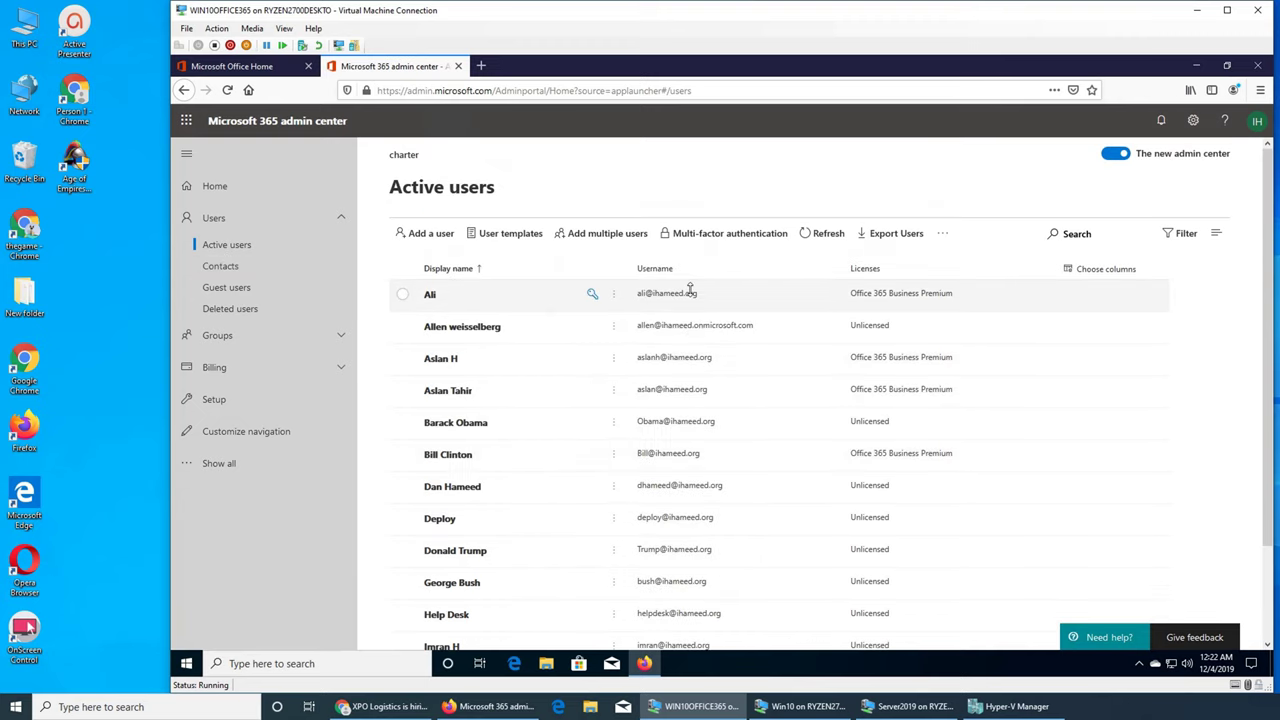
pyautogui.click(206, 461)
pyautogui.scroll(-4, 270, 460)
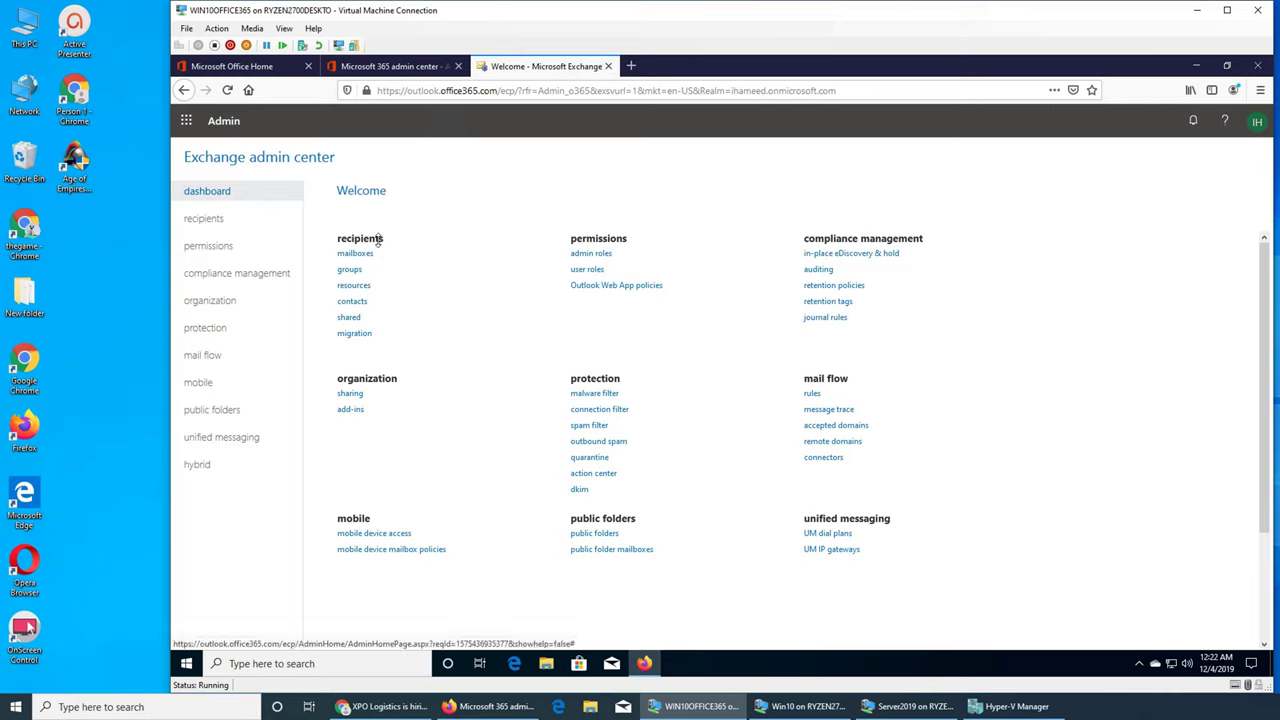
# Step: Under recipients, select the second mailbox and open its Edit User Mailbox dialog
pyautogui.click(205, 218)
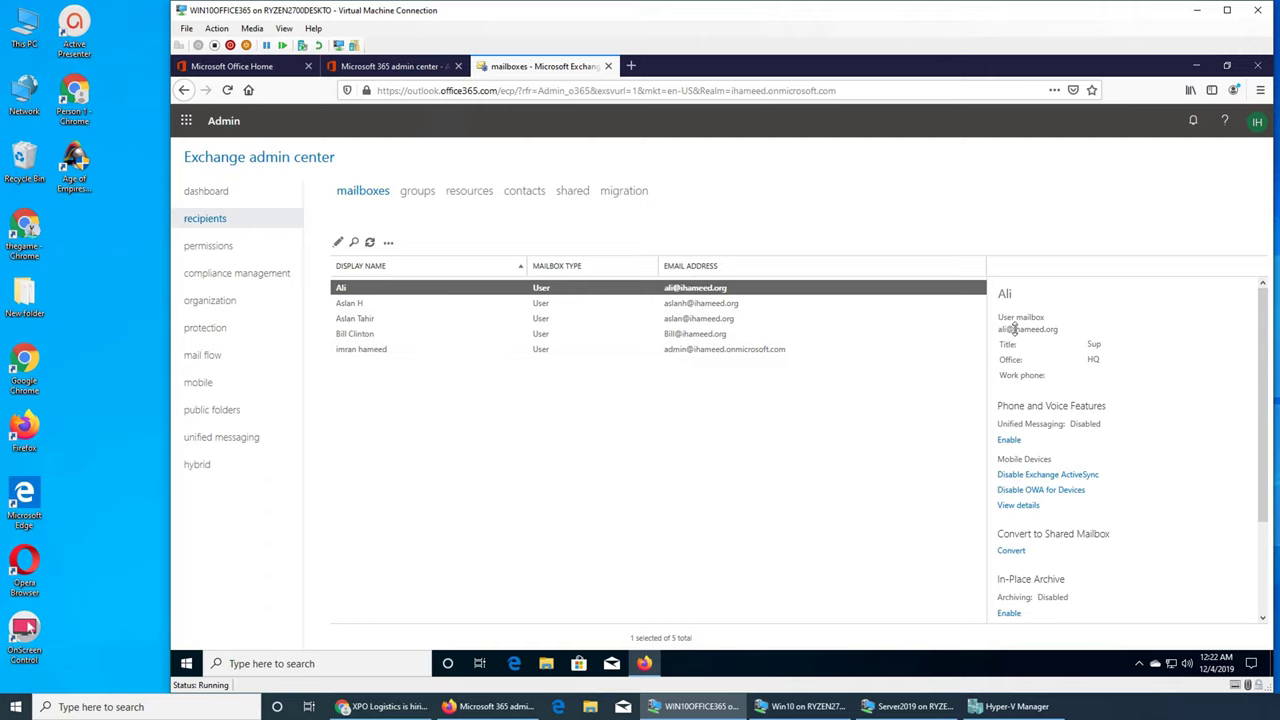
pyautogui.click(677, 302)
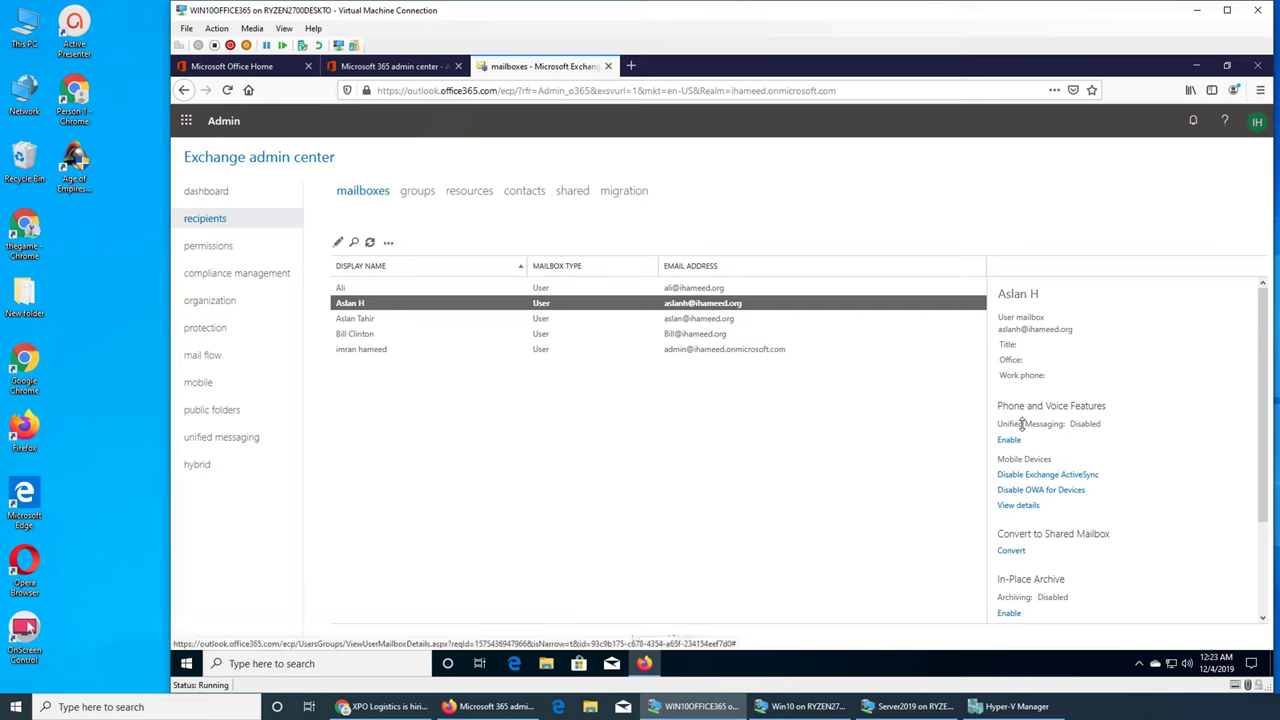
pyautogui.scroll(-2, 1150, 424)
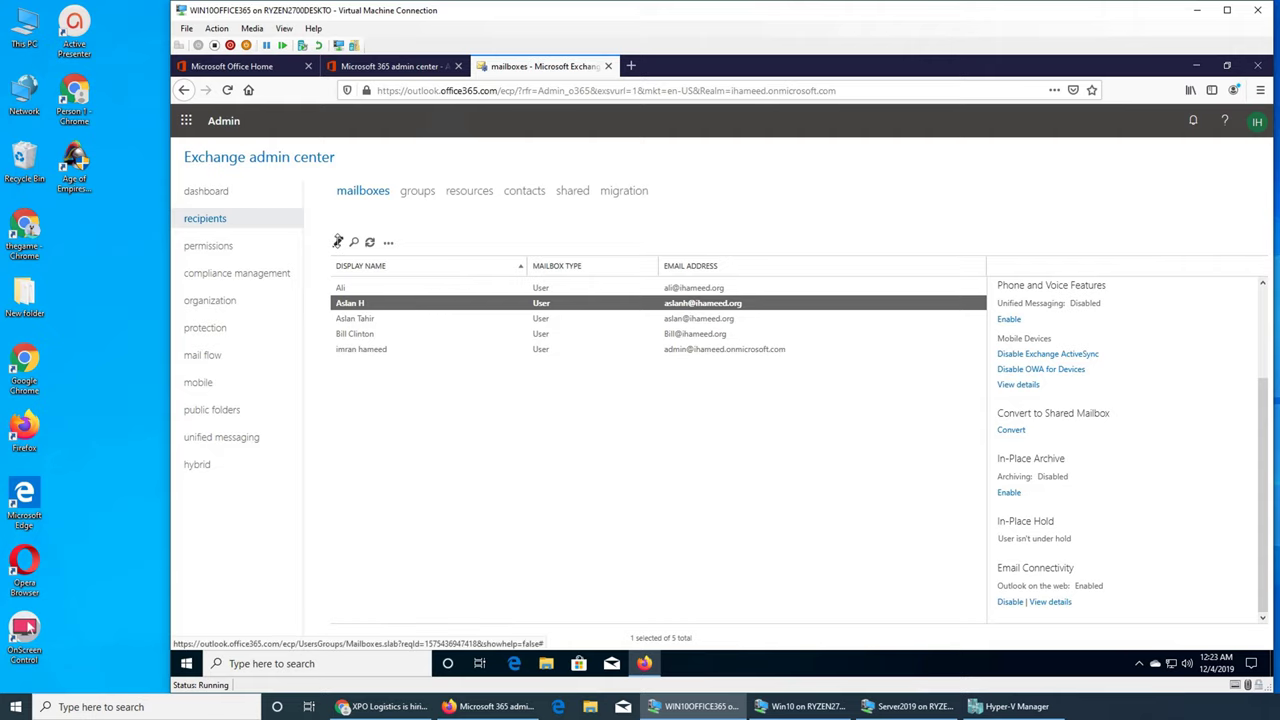
pyautogui.click(338, 242)
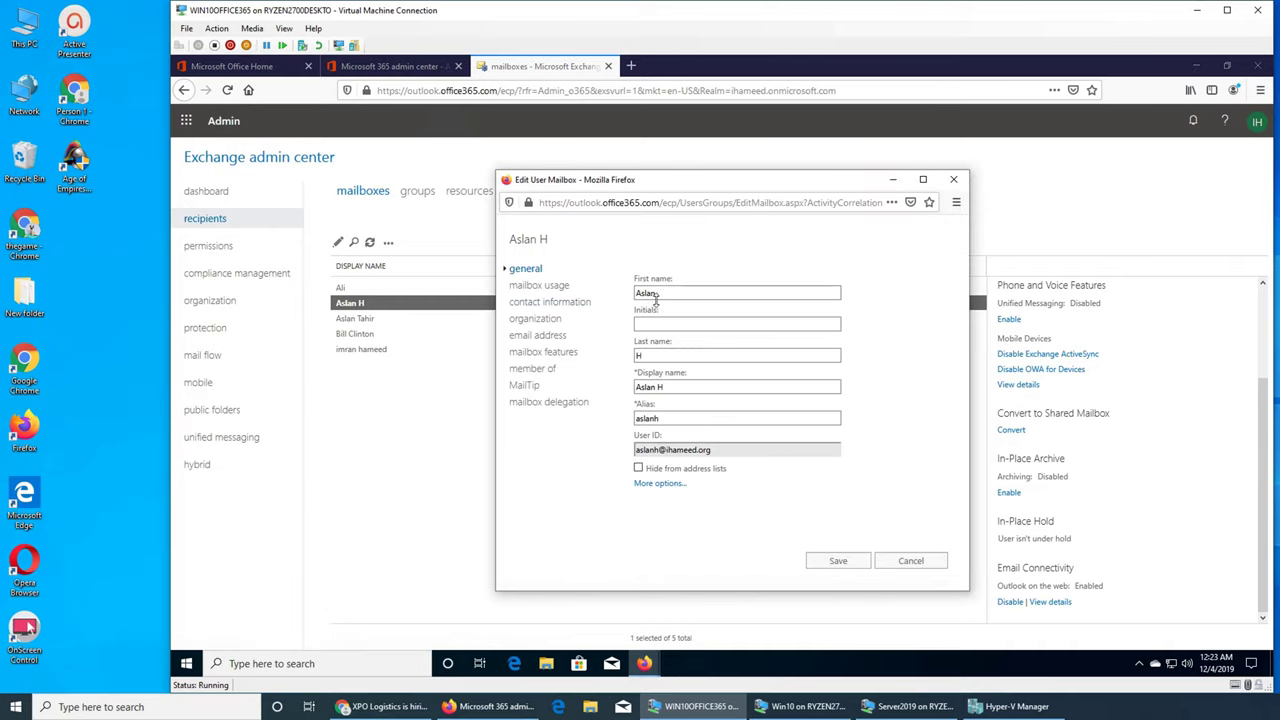
# Step: Expand More options, enlarge the editor, and view mailbox usage: 6.12 MB of 49.5 GB used
pyautogui.click(665, 421)
pyautogui.click(660, 483)
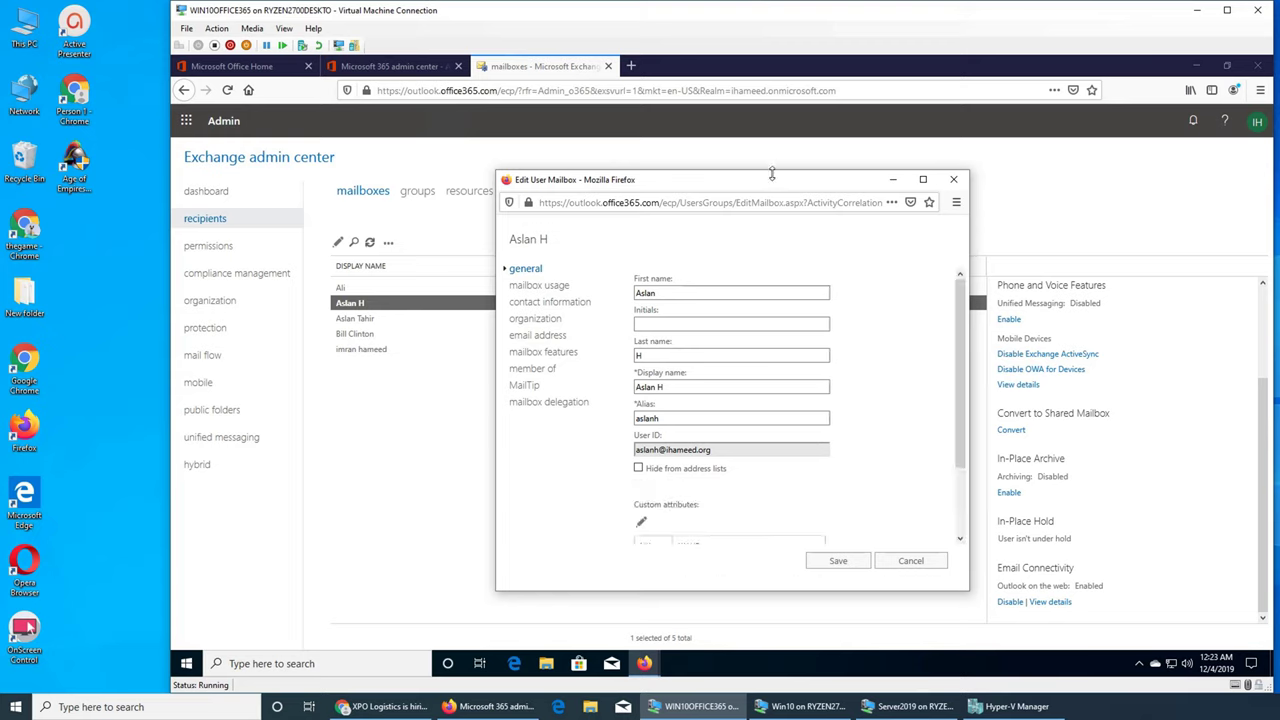
pyautogui.moveTo(772, 174); pyautogui.dragTo(767, 43)
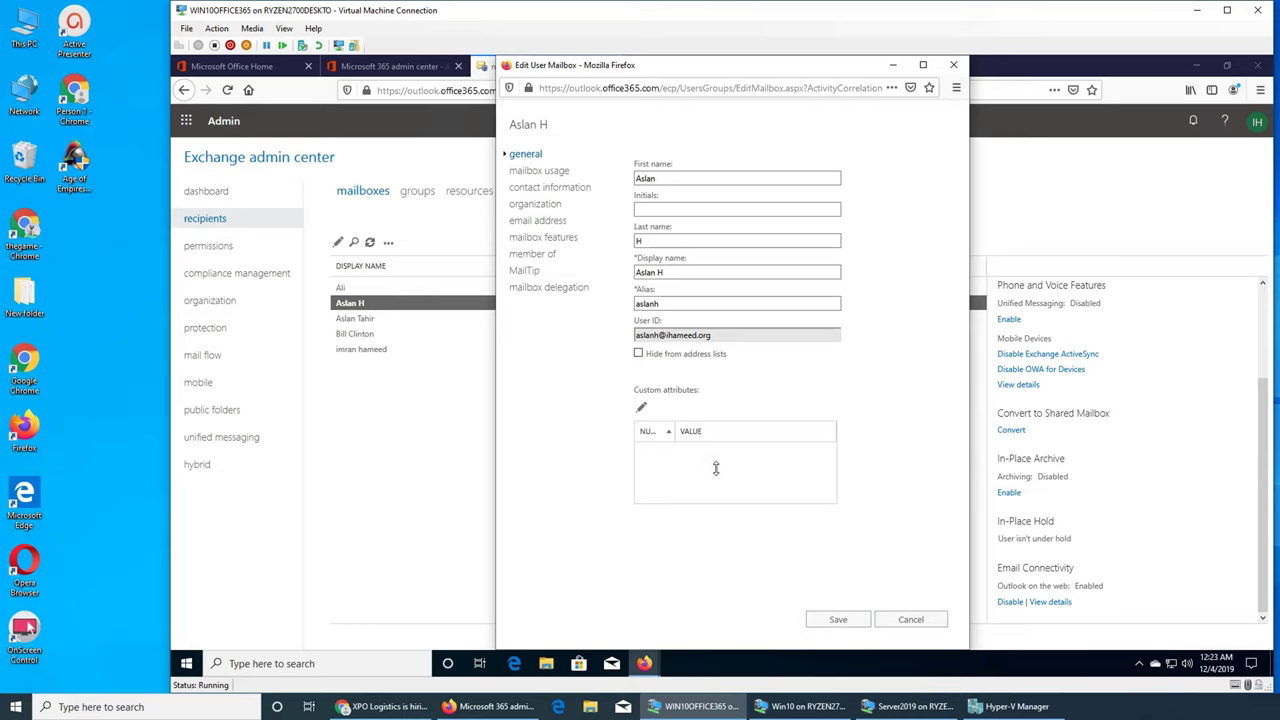
pyautogui.click(545, 171)
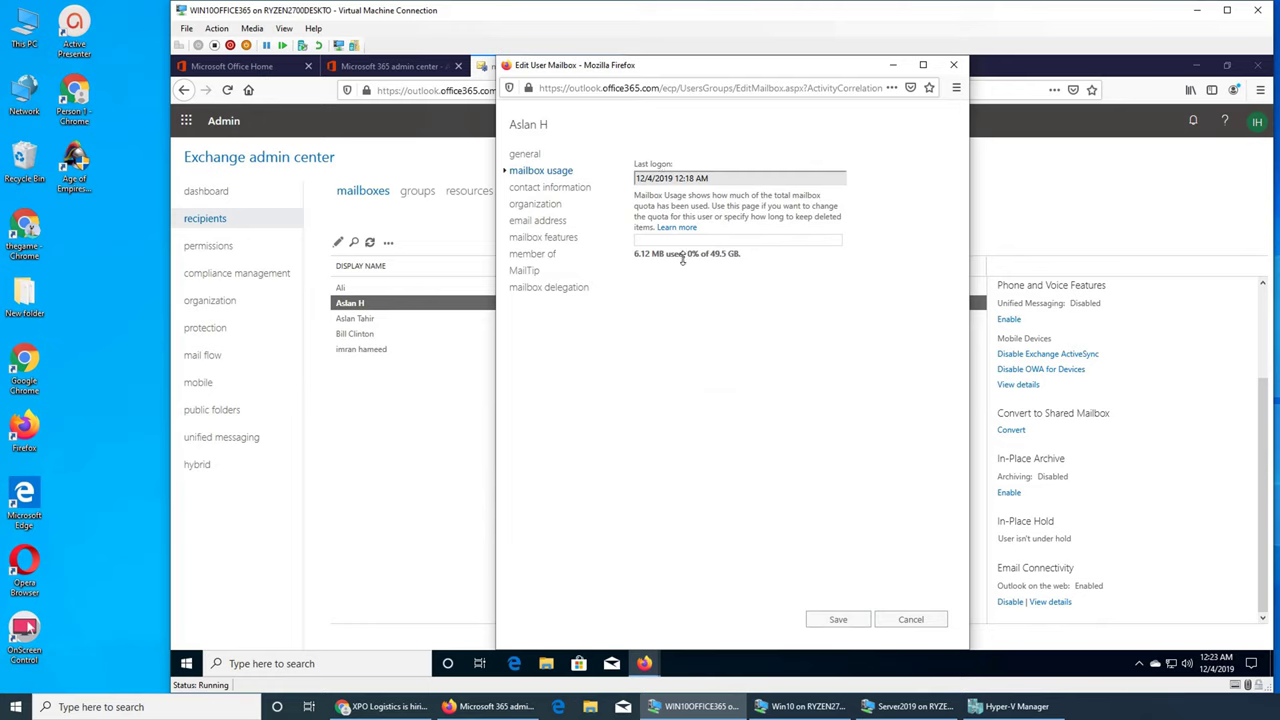
# Step: Review the contact information and organization pages, confirming title and department are empty
pyautogui.click(555, 187)
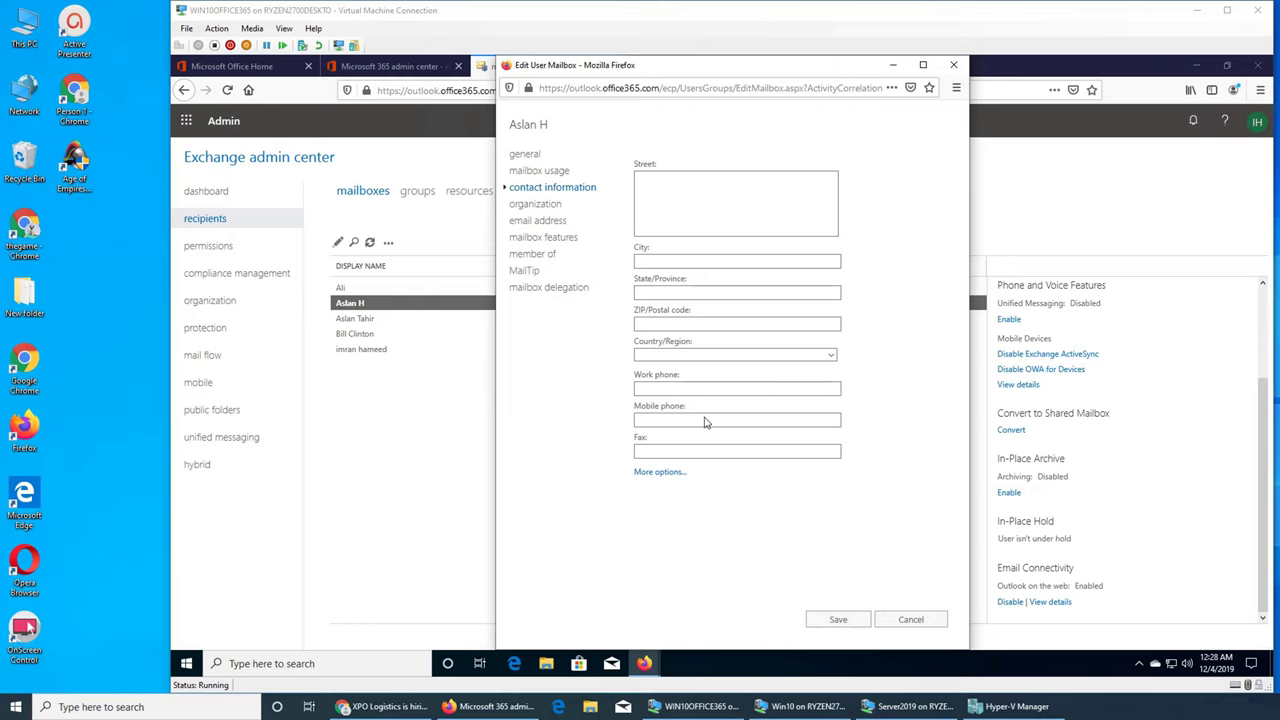
pyautogui.click(553, 205)
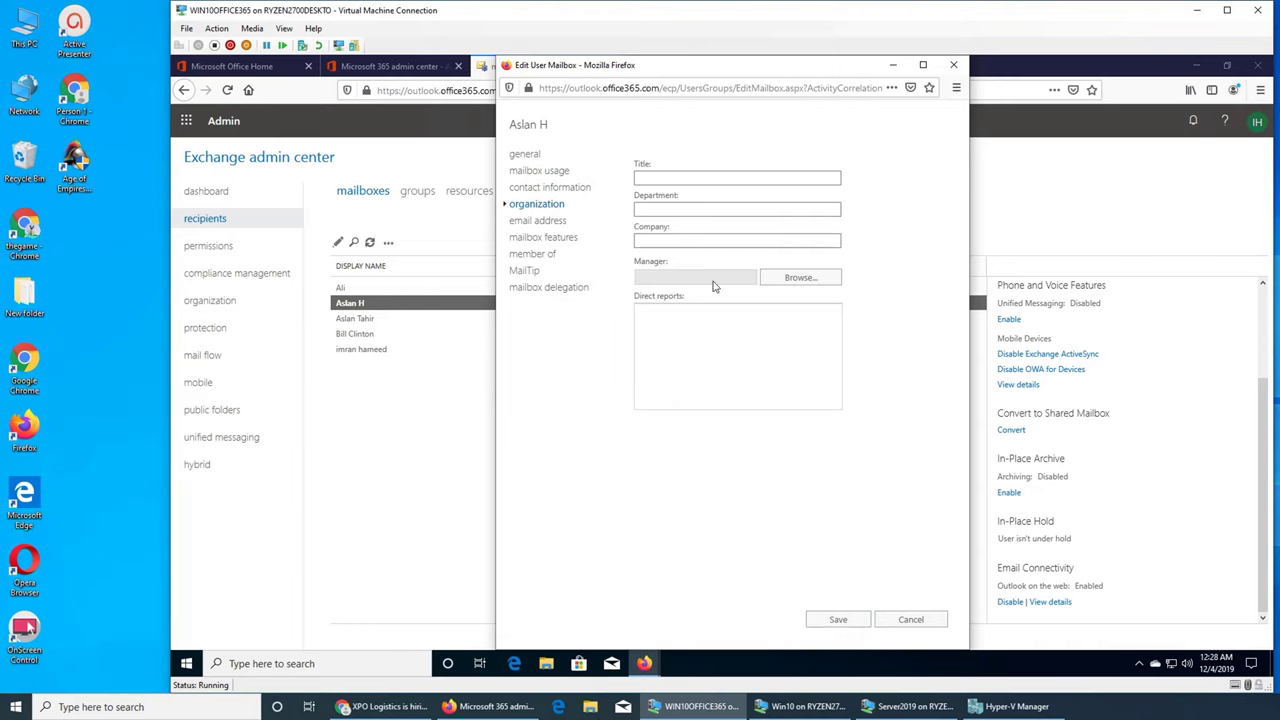
pyautogui.click(692, 181)
pyautogui.click(680, 210)
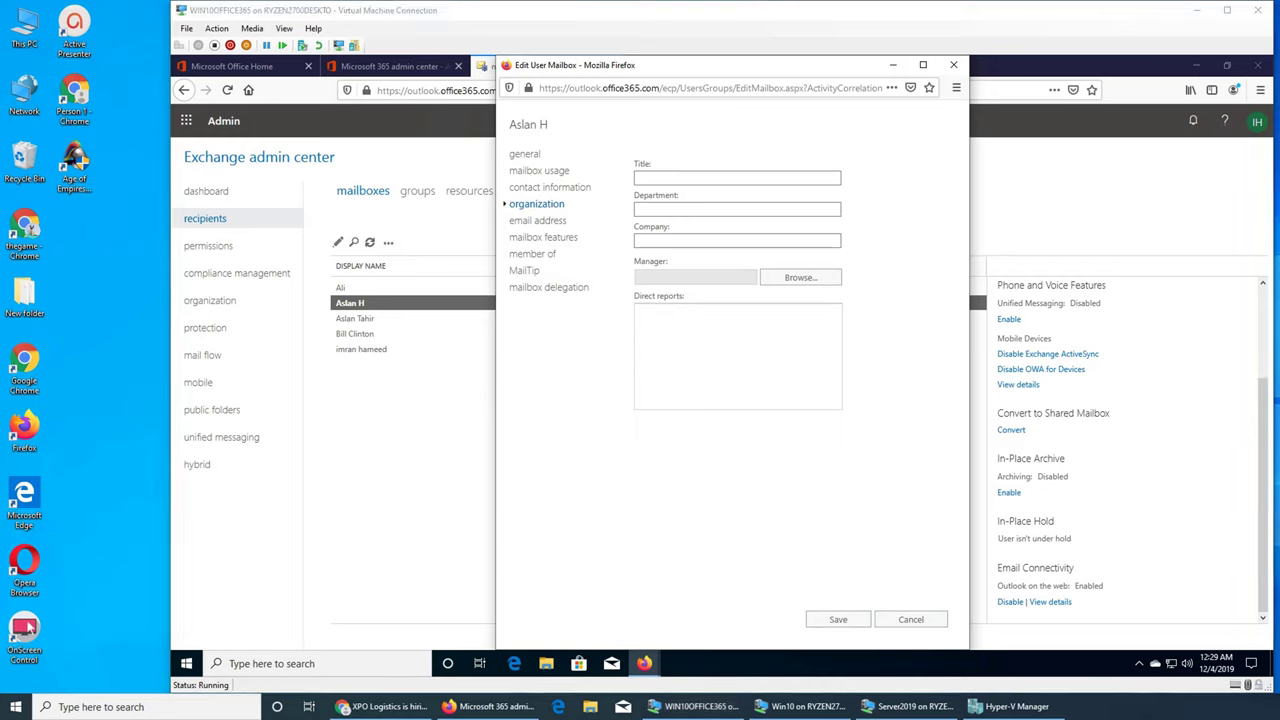
# Step: Review the mailbox's SIP/SMTP/SPO addresses, then show its mailbox features and policies
pyautogui.click(534, 222)
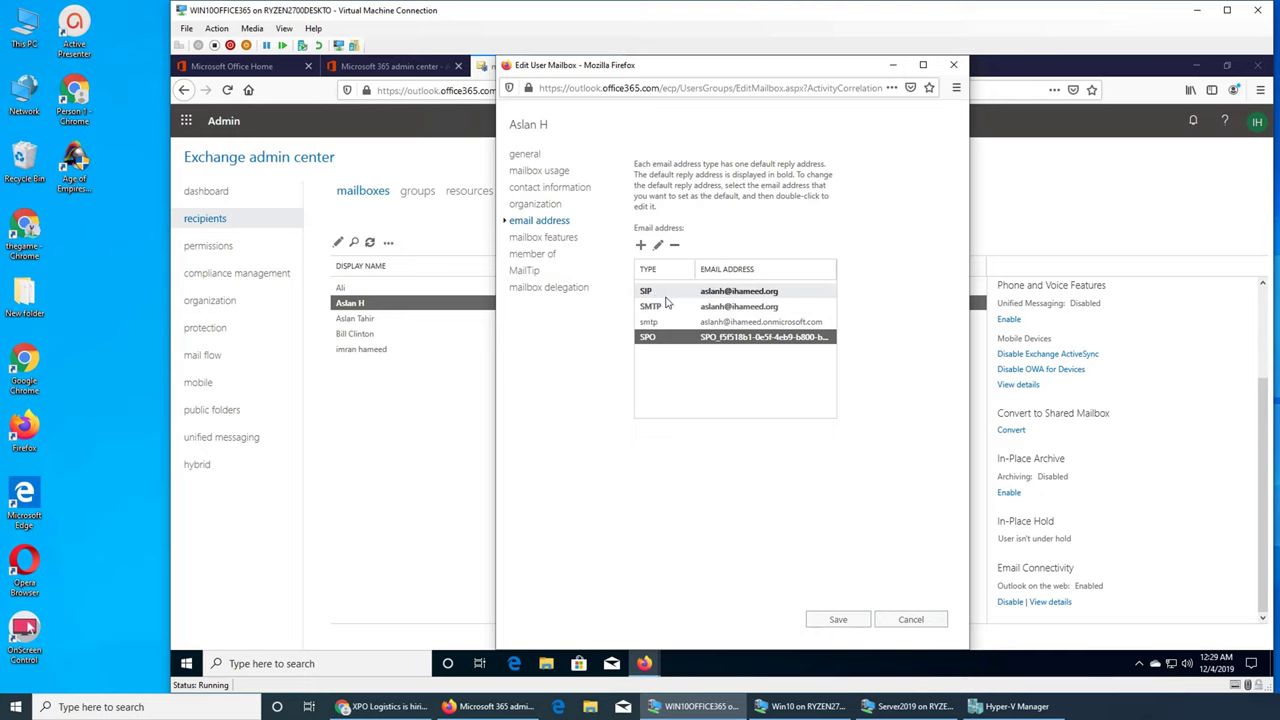
pyautogui.click(690, 375)
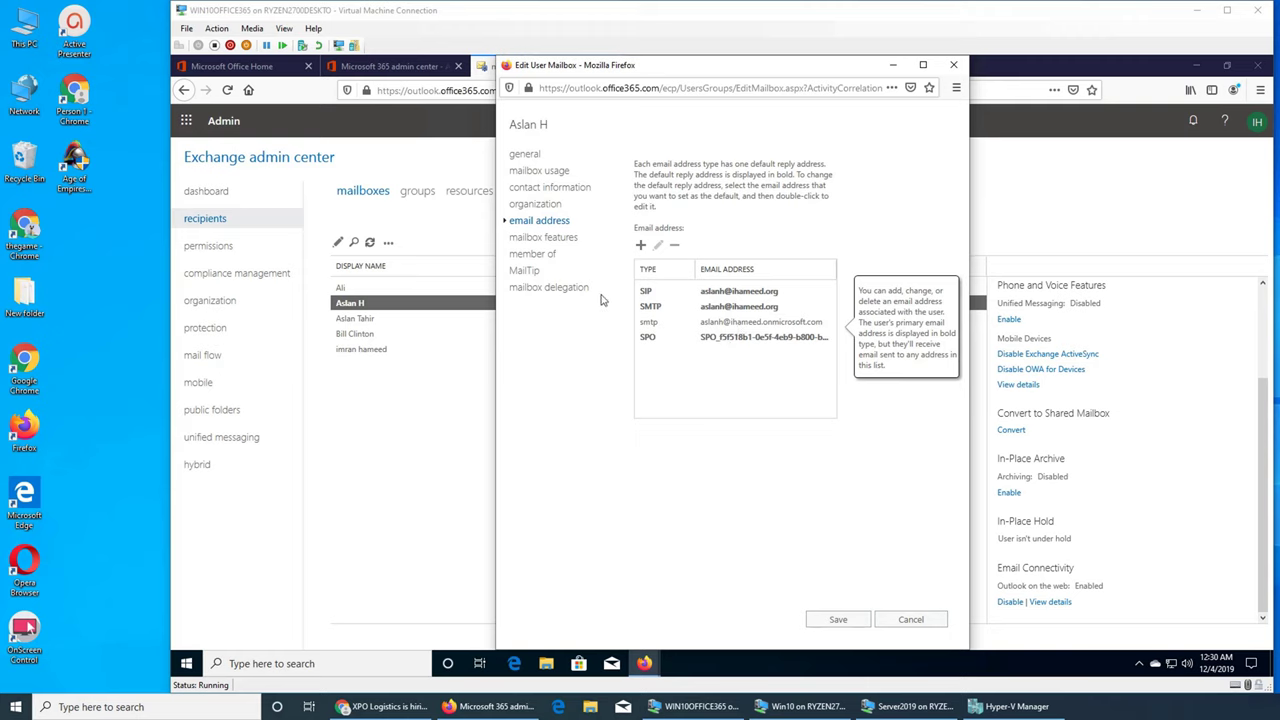
pyautogui.click(537, 238)
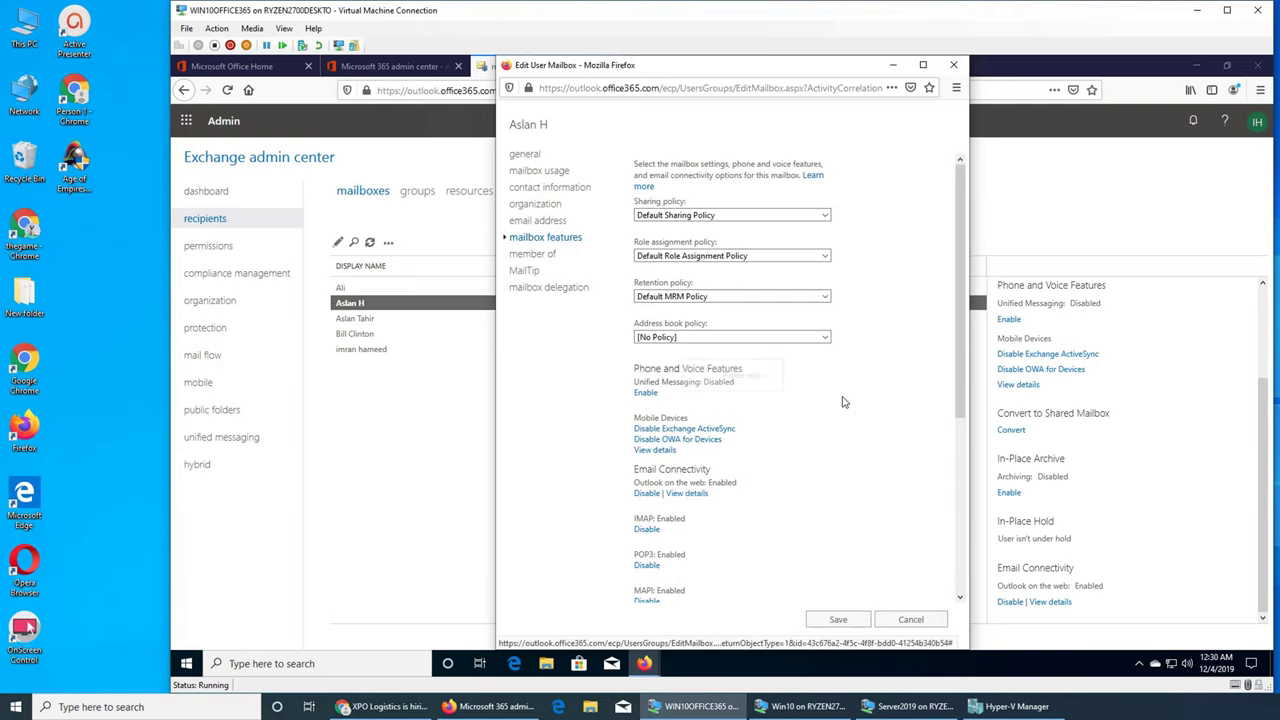
pyautogui.scroll(-5, 842, 402)
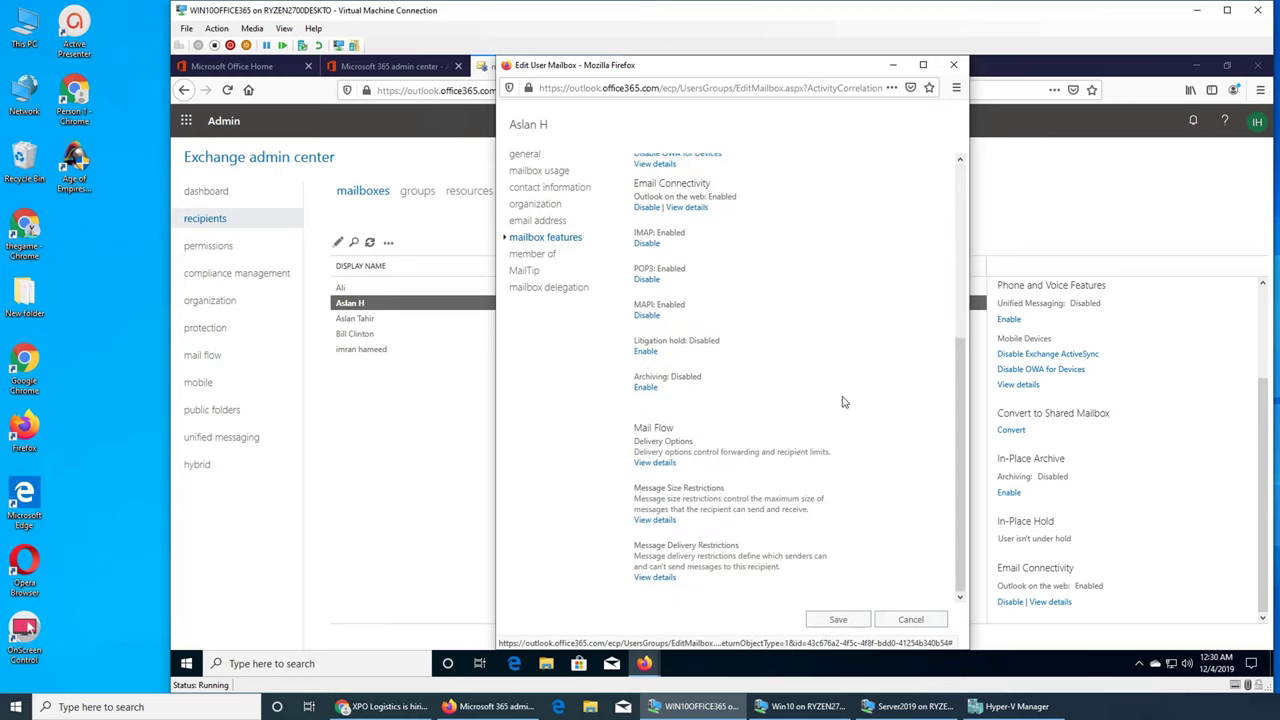
pyautogui.scroll(5, 842, 402)
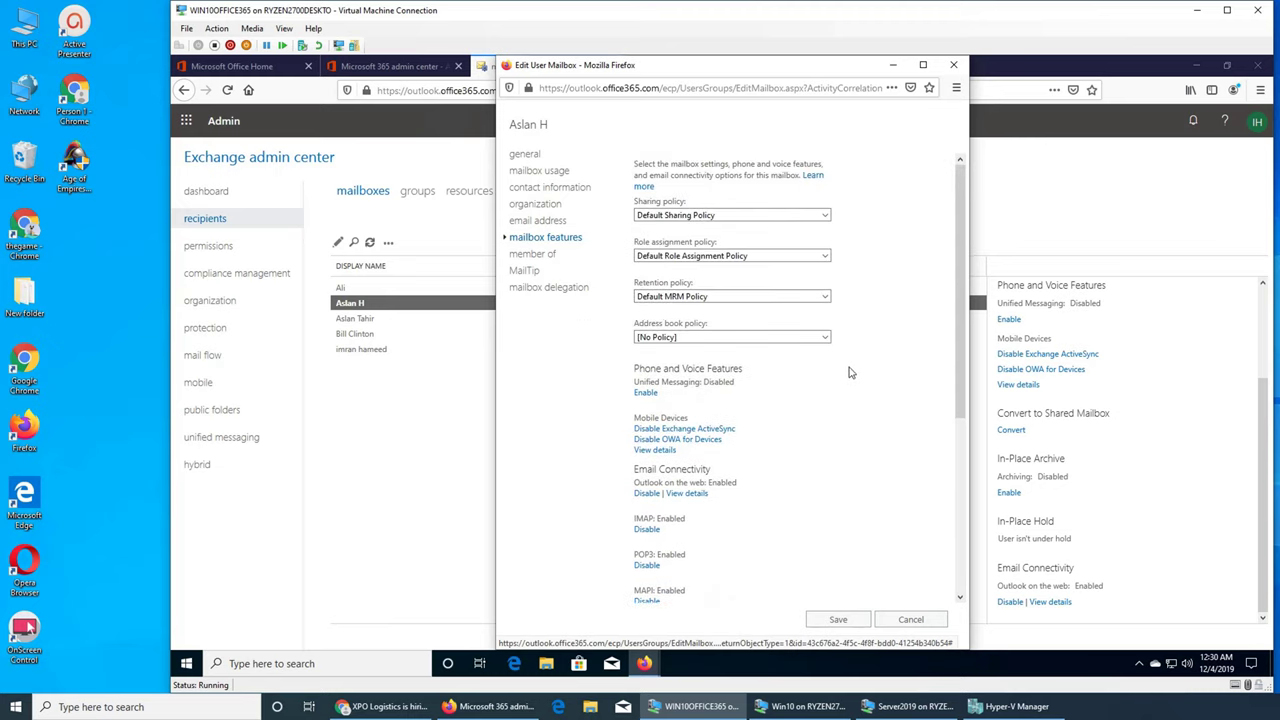
pyautogui.click(741, 222)
pyautogui.click(817, 257)
pyautogui.click(817, 258)
pyautogui.click(817, 258)
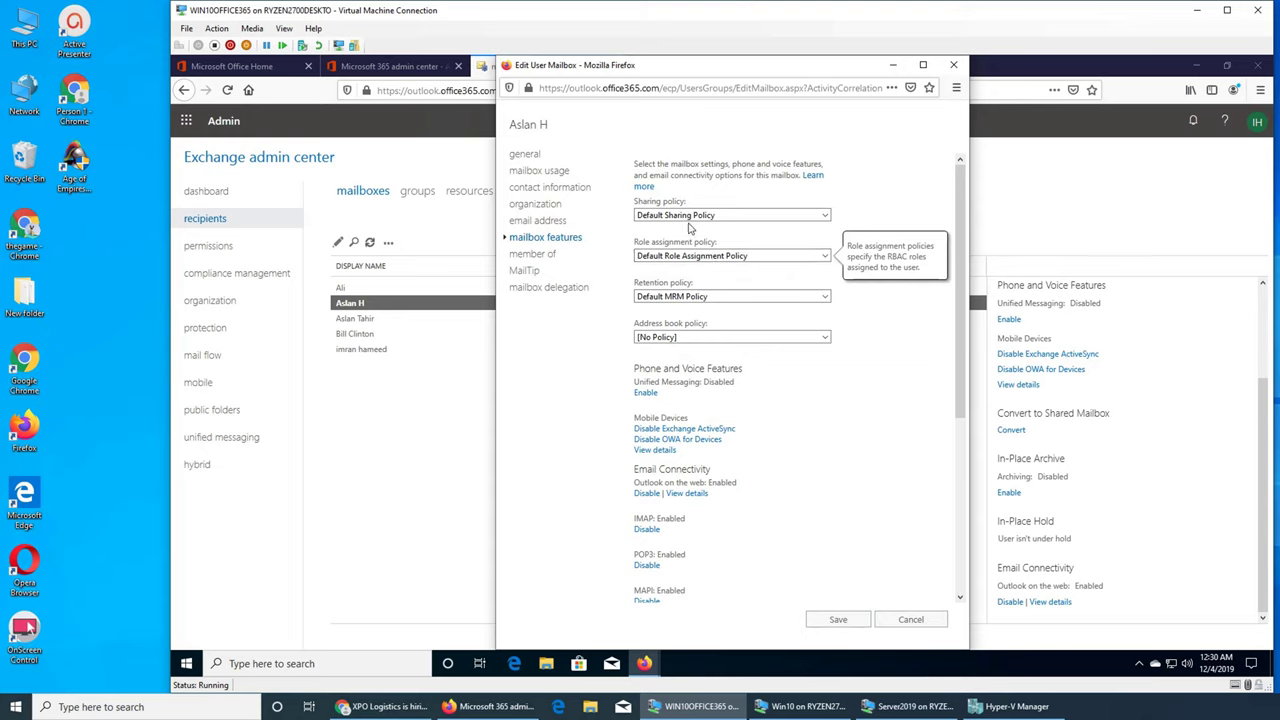
pyautogui.click(684, 216)
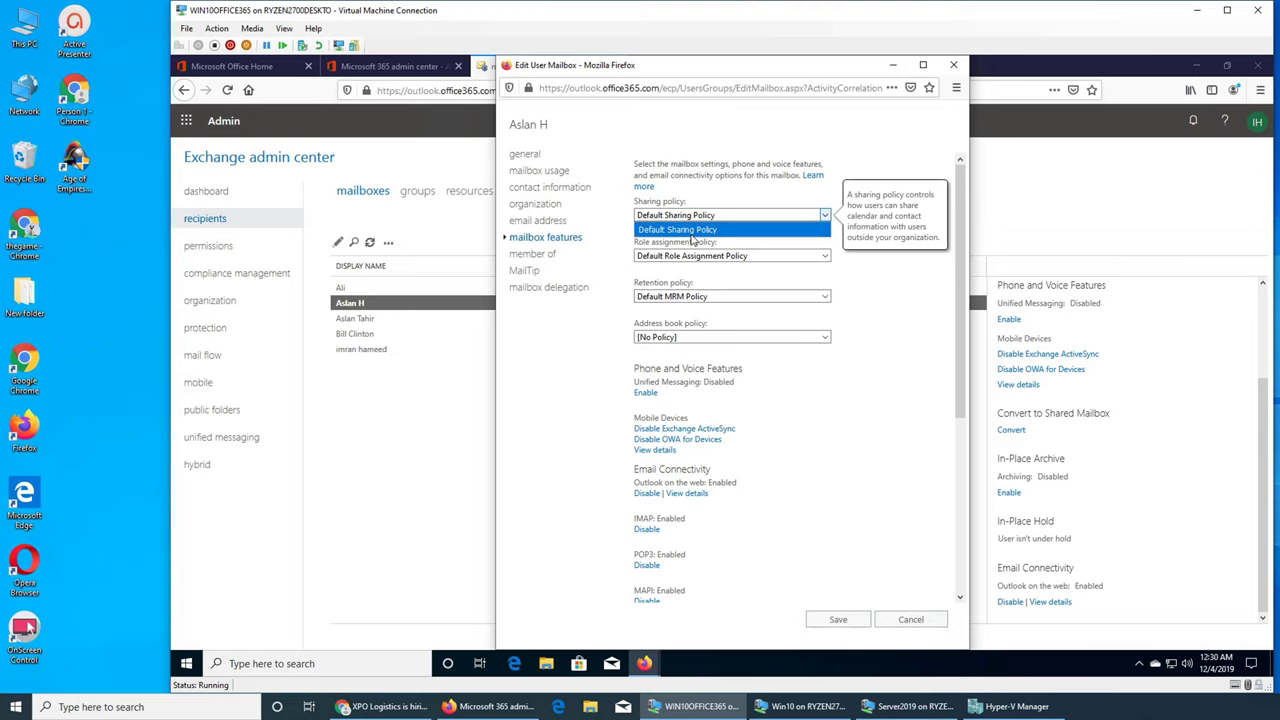
pyautogui.click(858, 399)
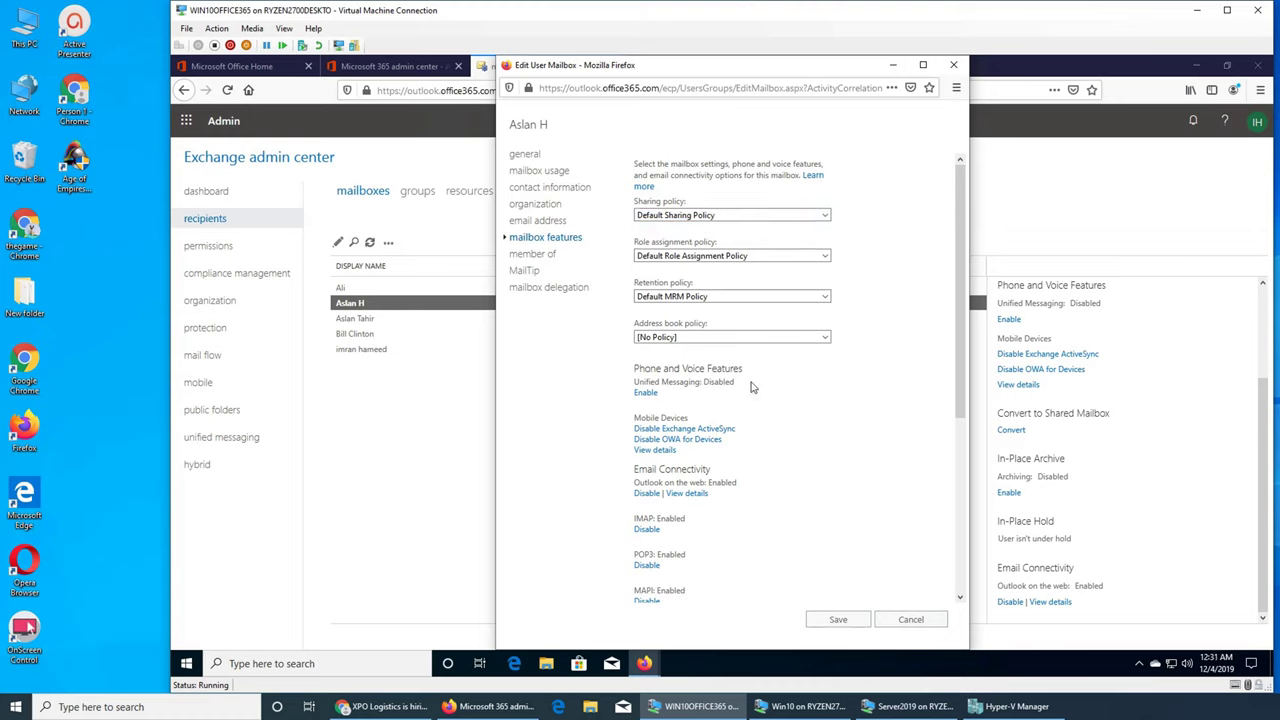
pyautogui.click(692, 333)
pyautogui.click(866, 427)
pyautogui.scroll(-2, 853, 412)
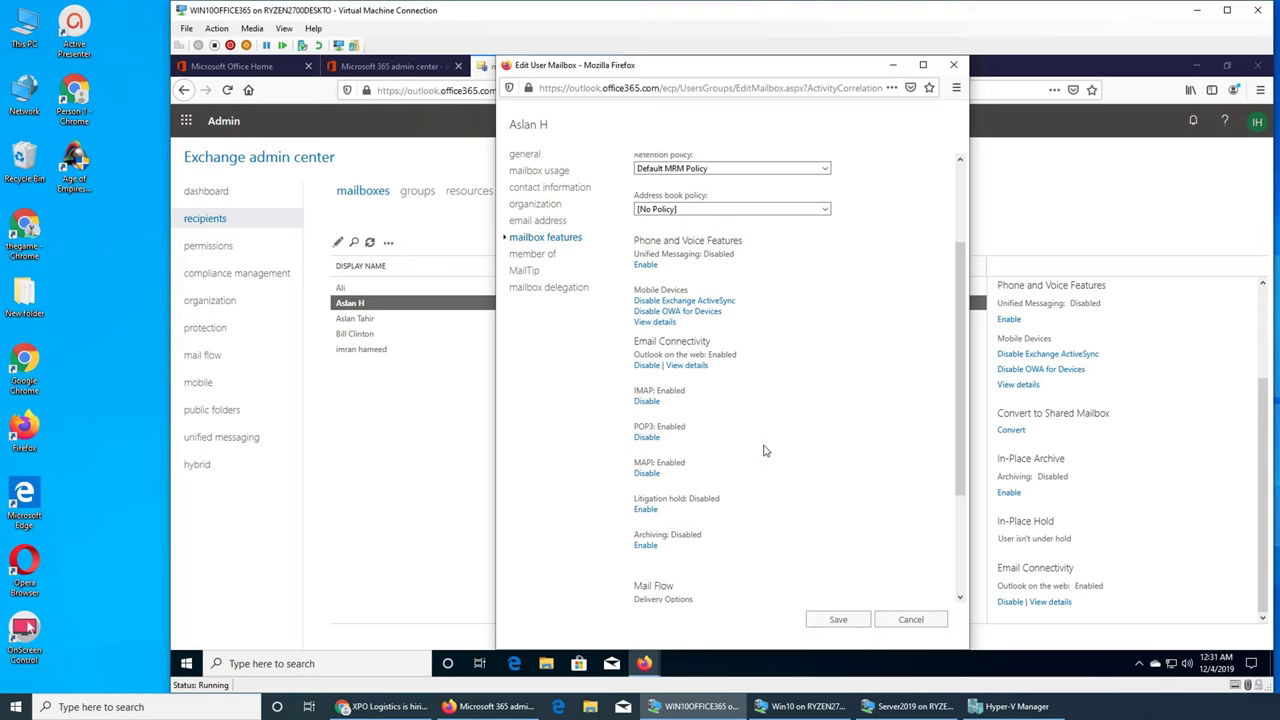
pyautogui.scroll(-1, 770, 458)
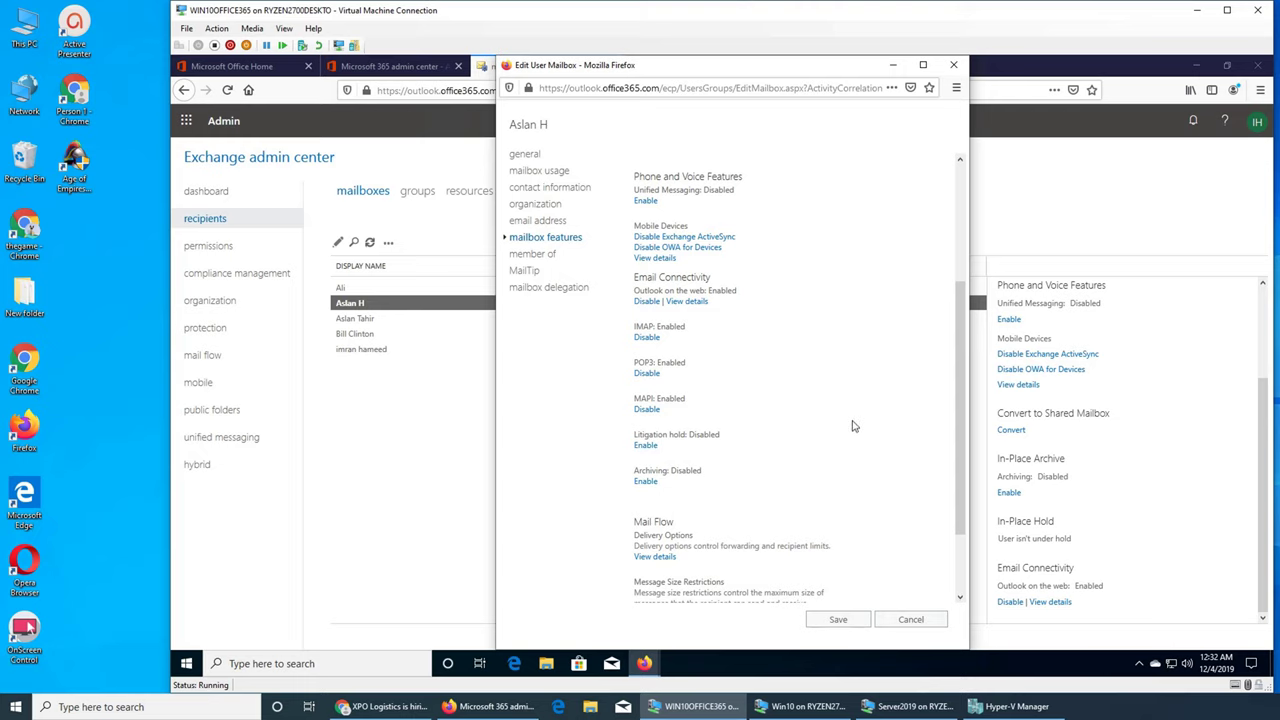
# Step: Scroll to Message Size Restrictions and view its limits: 35840 KB sent, 36864 KB received
pyautogui.scroll(-2, 853, 426)
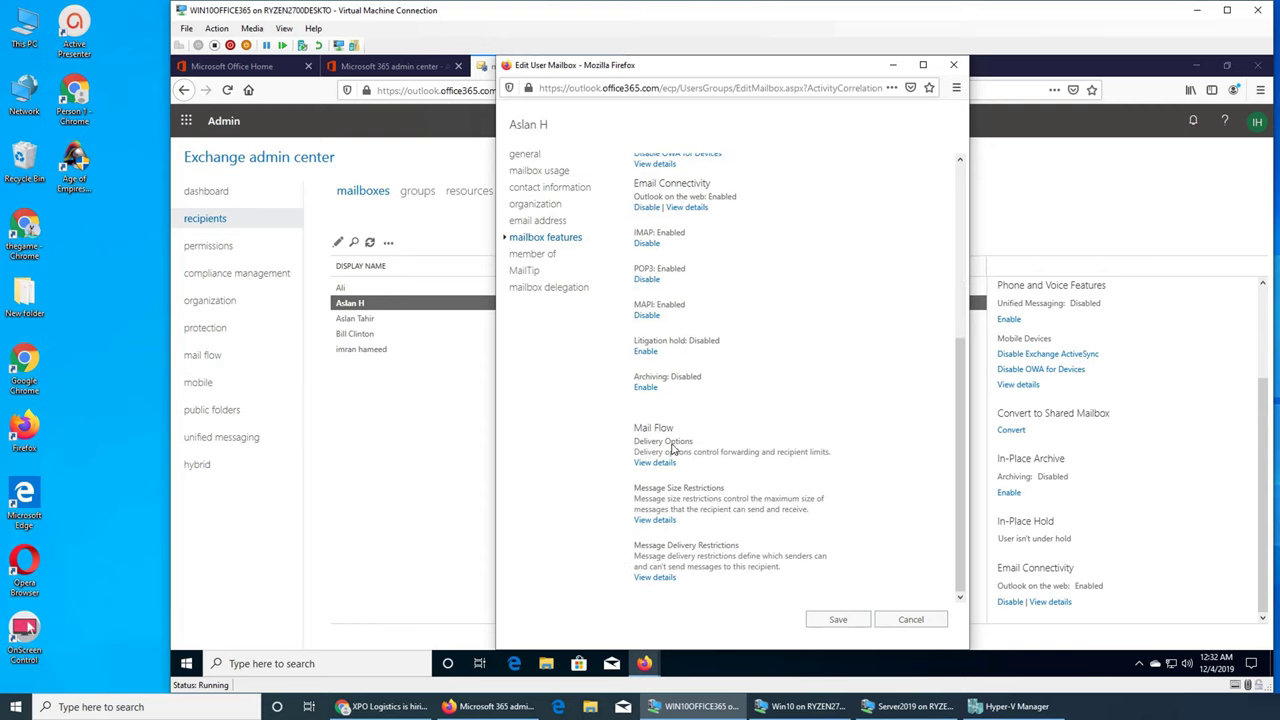
pyautogui.click(660, 520)
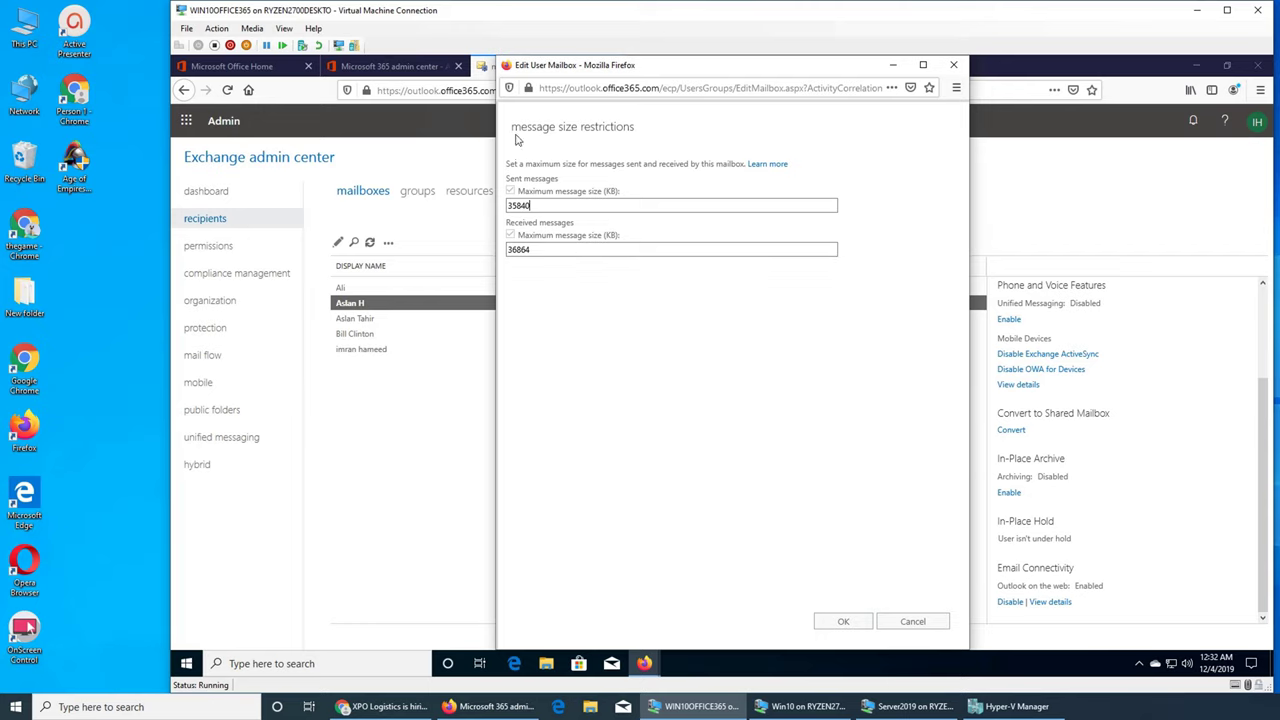
# Step: Leave size limits unchanged and view delivery restrictions: accept from all senders, reject none
pyautogui.click(912, 620)
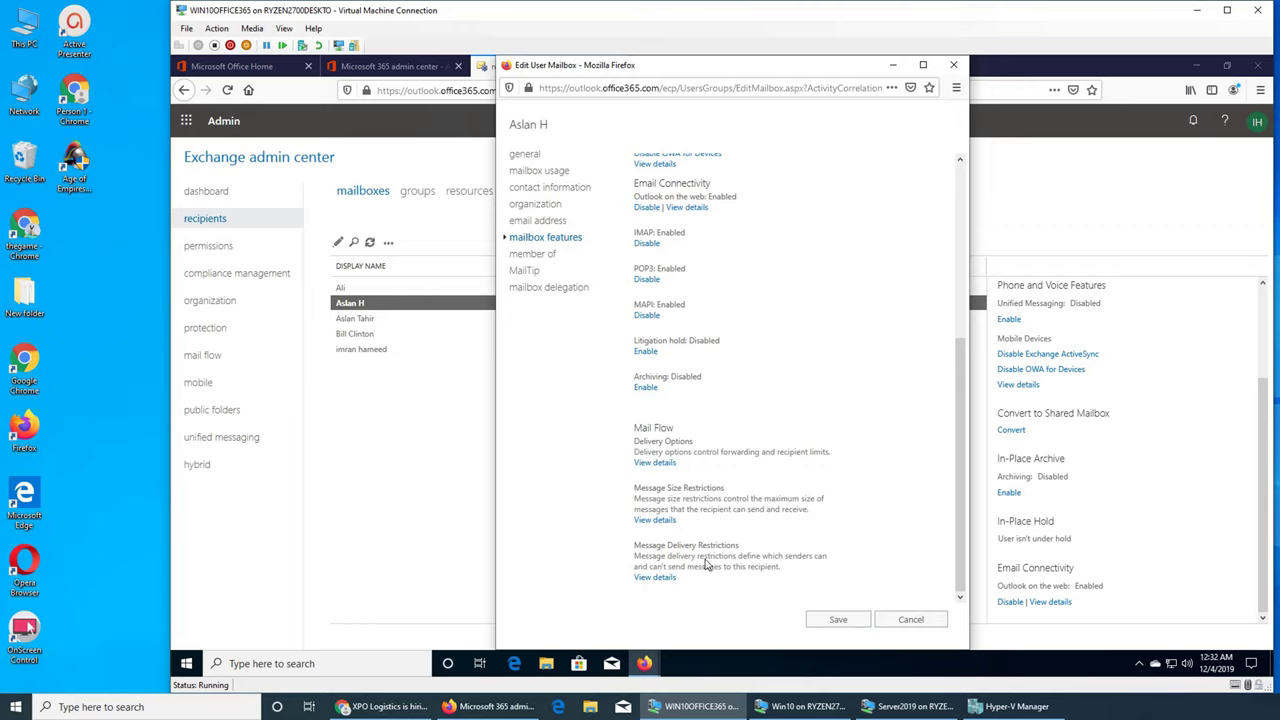
pyautogui.click(655, 578)
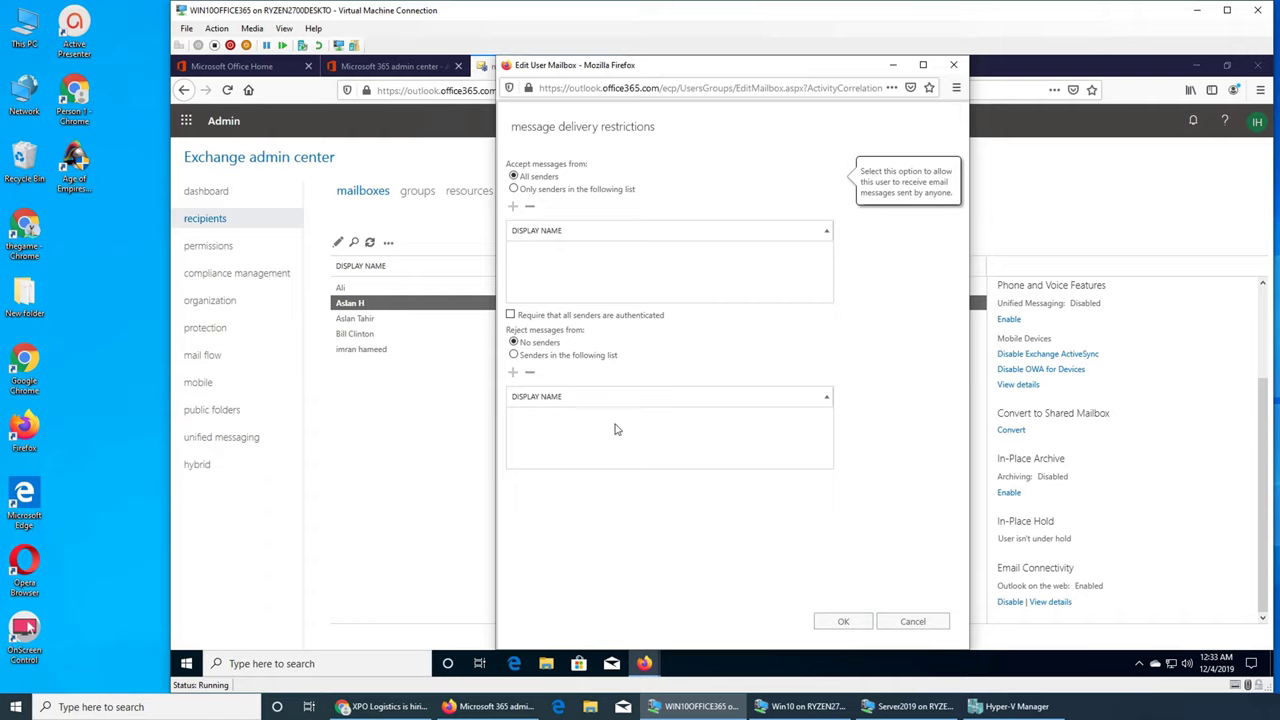
pyautogui.moveTo(547, 352)
pyautogui.moveTo(545, 325)
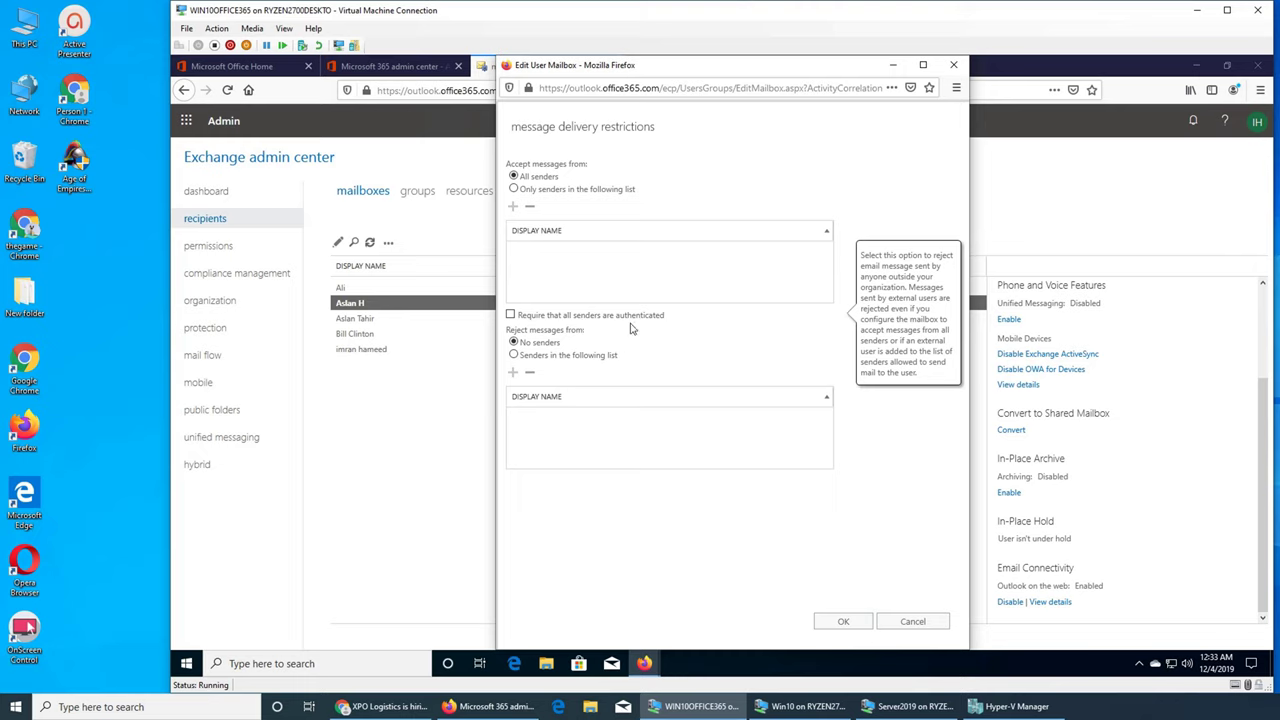
# Step: Leave delivery restrictions unchanged, review group membership, then view the empty MailTip page
pyautogui.click(910, 621)
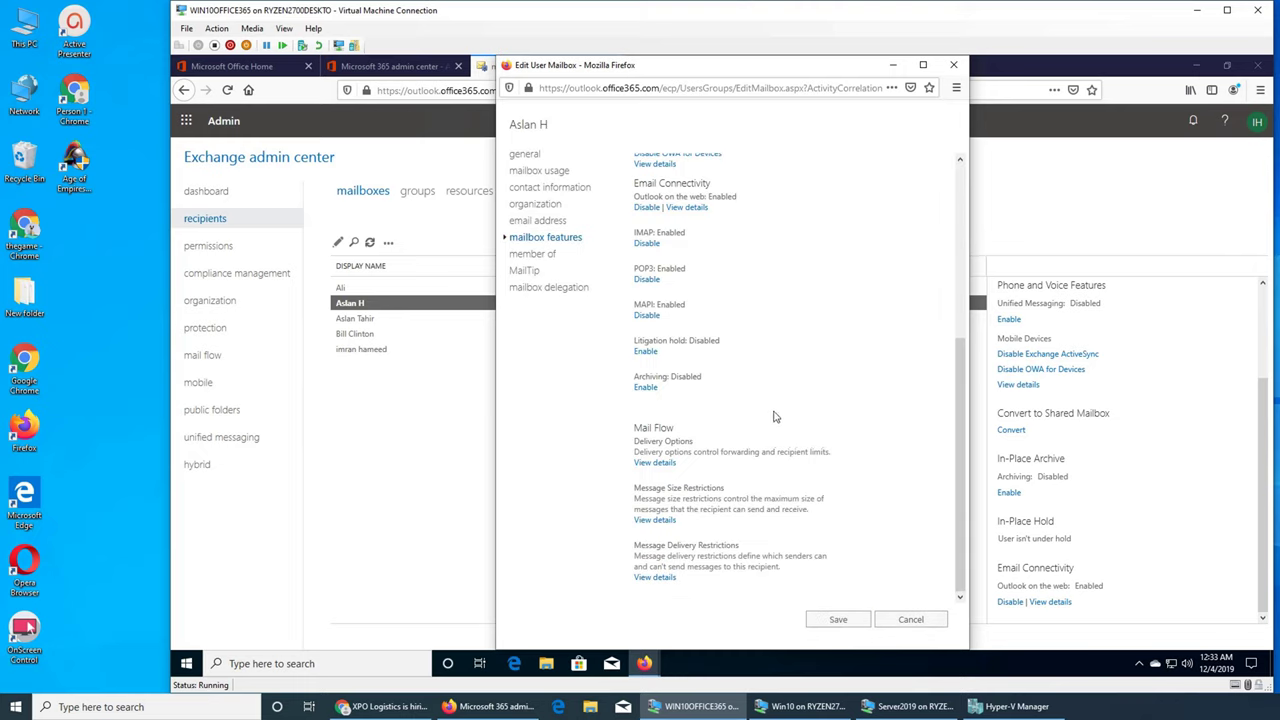
pyautogui.click(540, 255)
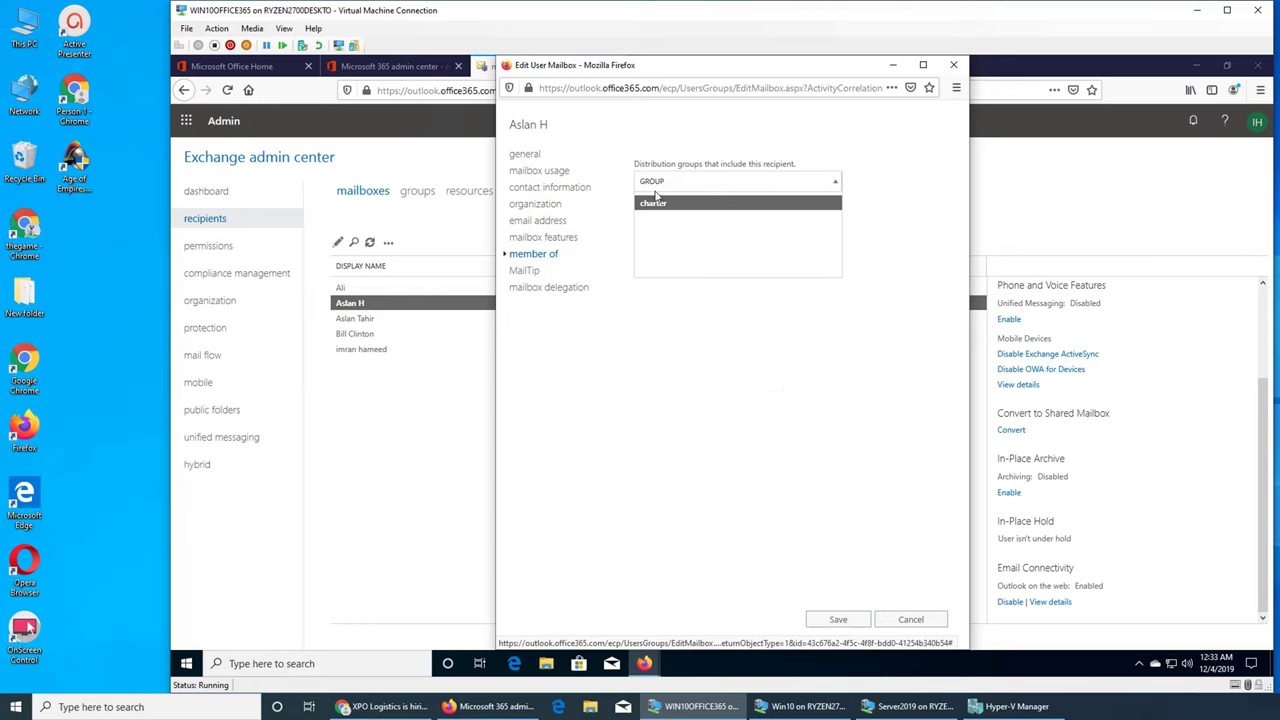
pyautogui.click(538, 272)
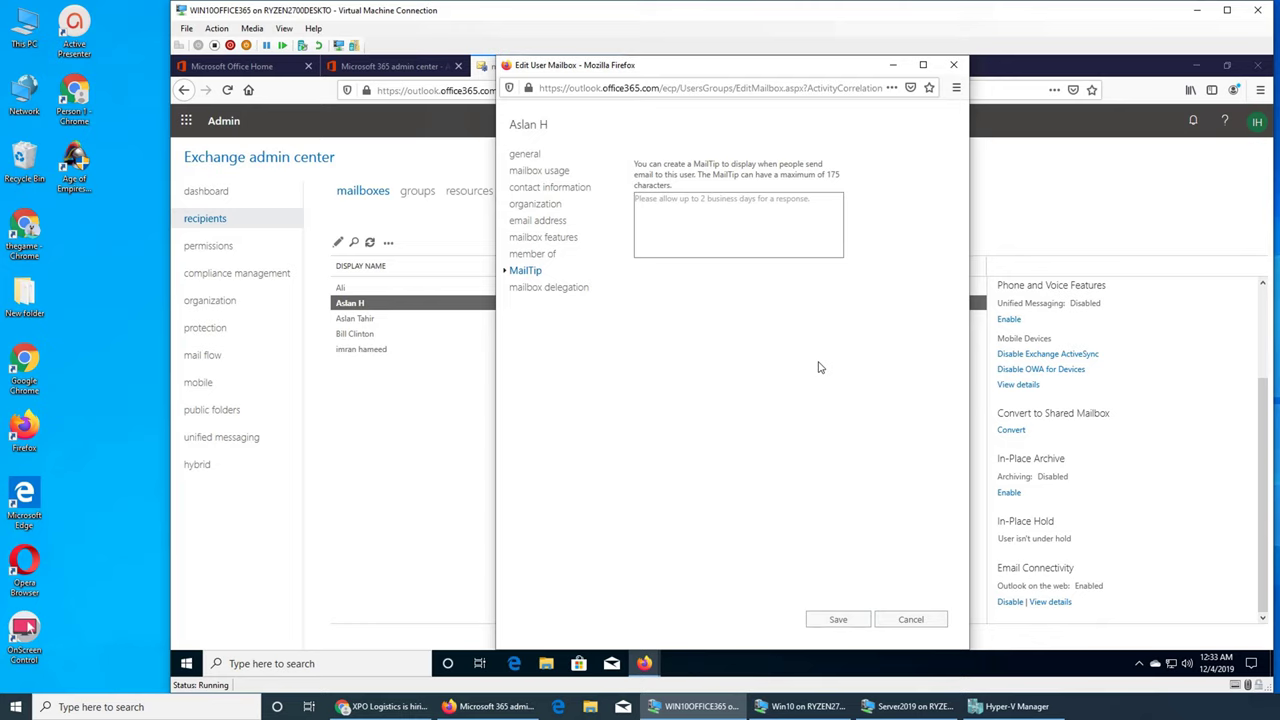
# Step: Review mailbox delegation: Send As has NT AUTHORITY\SELF; Send on Behalf and Full Access are empty
pyautogui.click(545, 290)
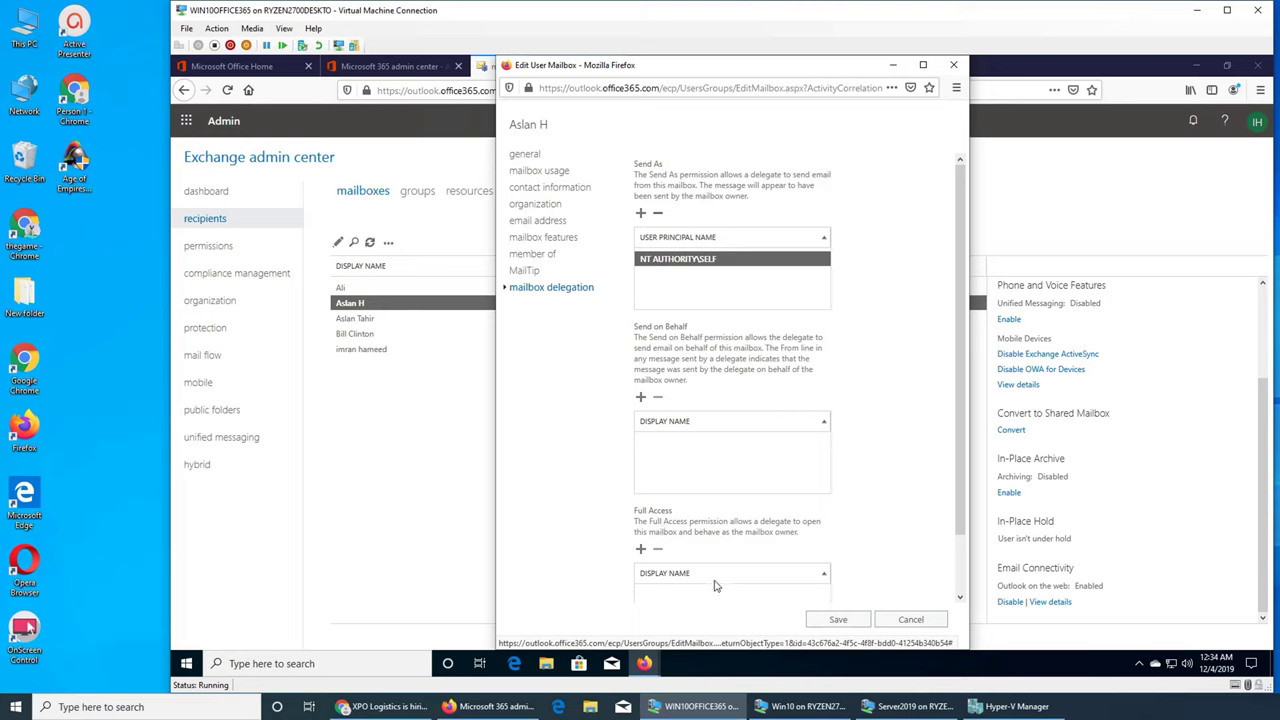
pyautogui.scroll(-1, 815, 472)
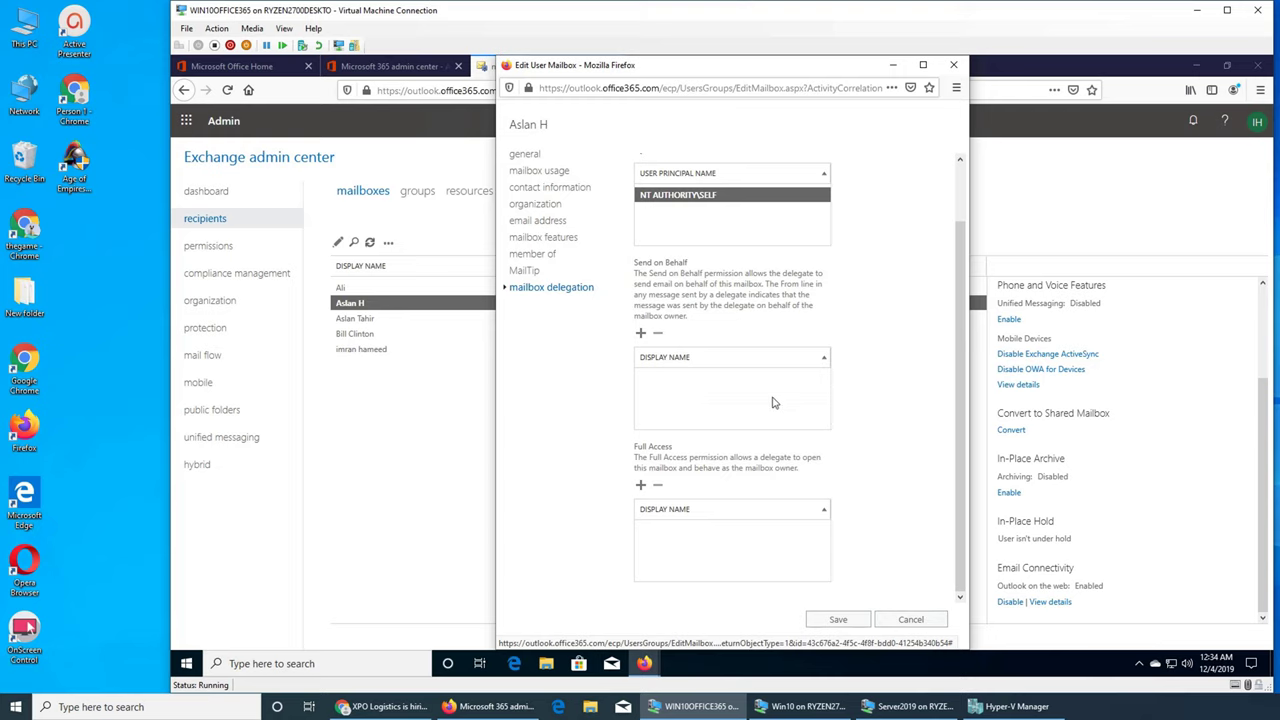
pyautogui.scroll(1, 860, 380)
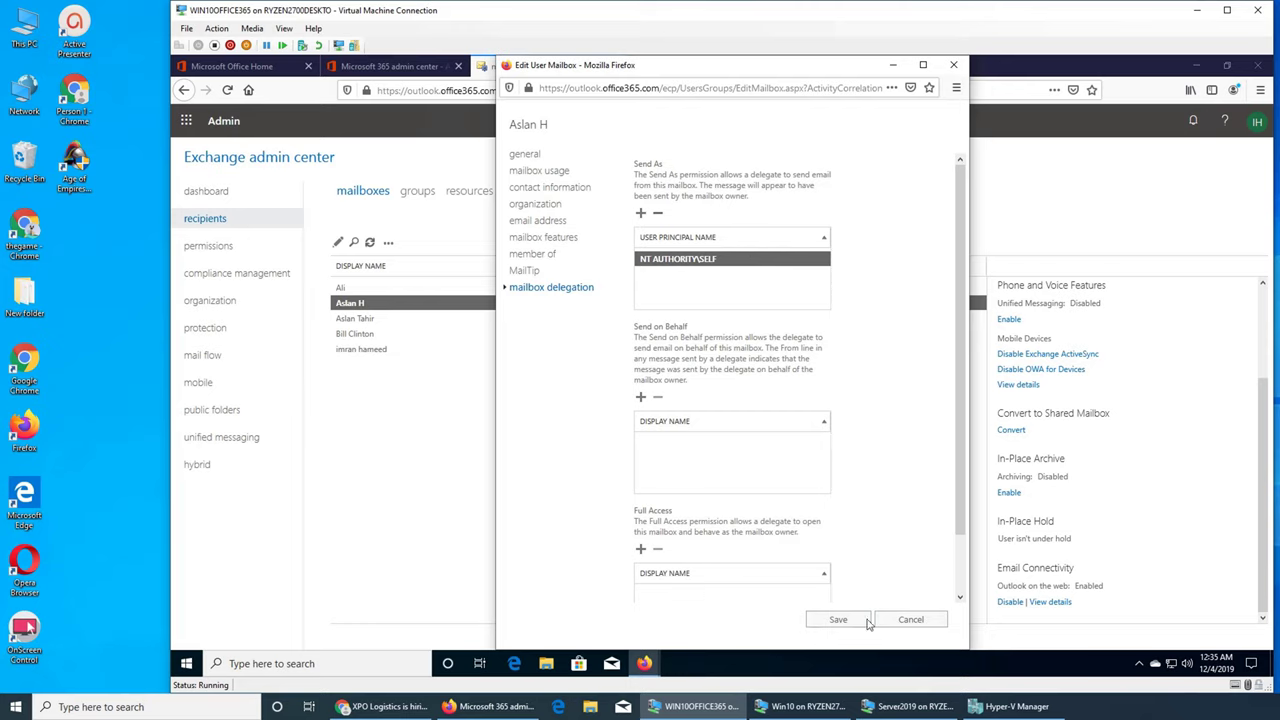
# Step: Close the mailbox dialog unsaved and reopen the first mailbox in the list for editing
pyautogui.click(905, 619)
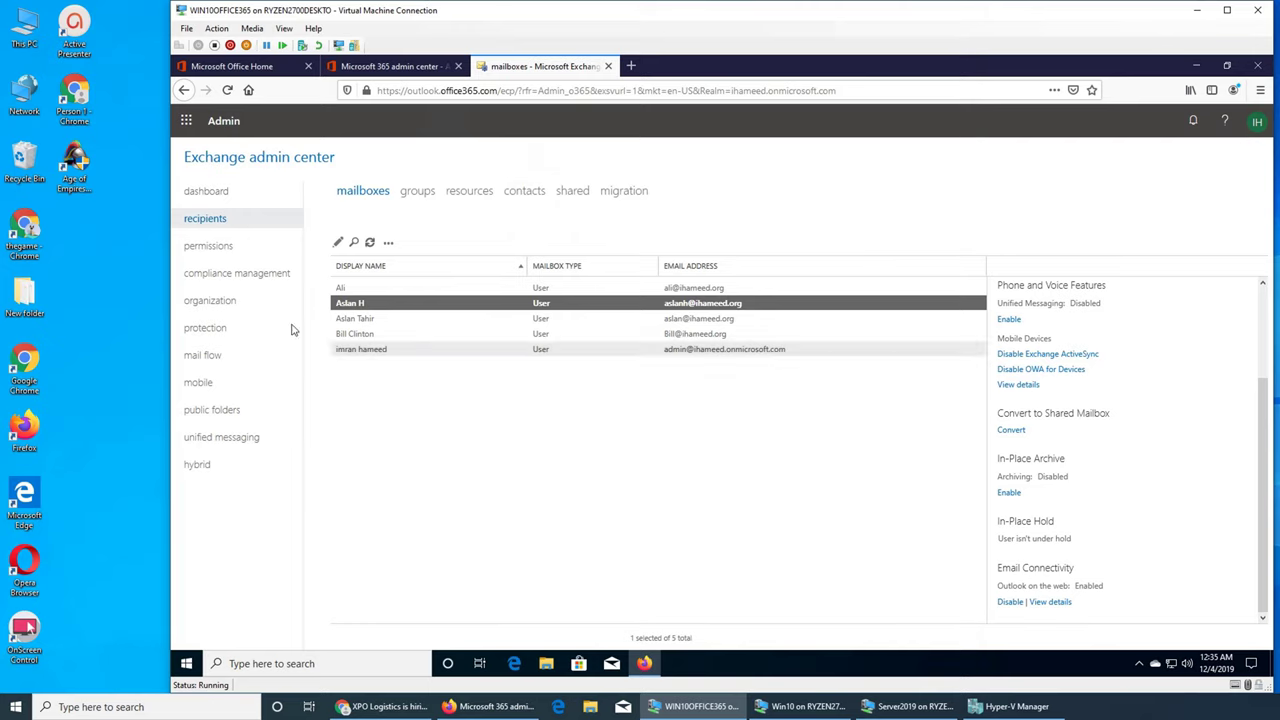
pyautogui.click(350, 290)
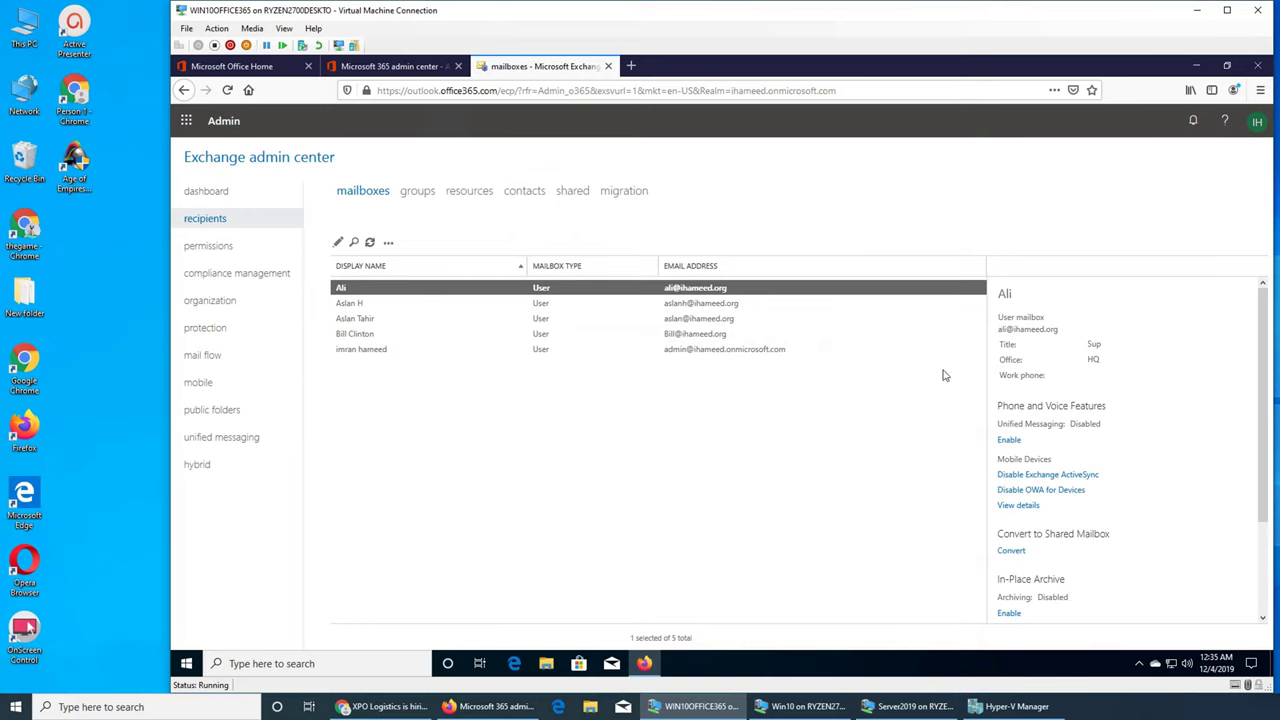
pyautogui.doubleClick(368, 291)
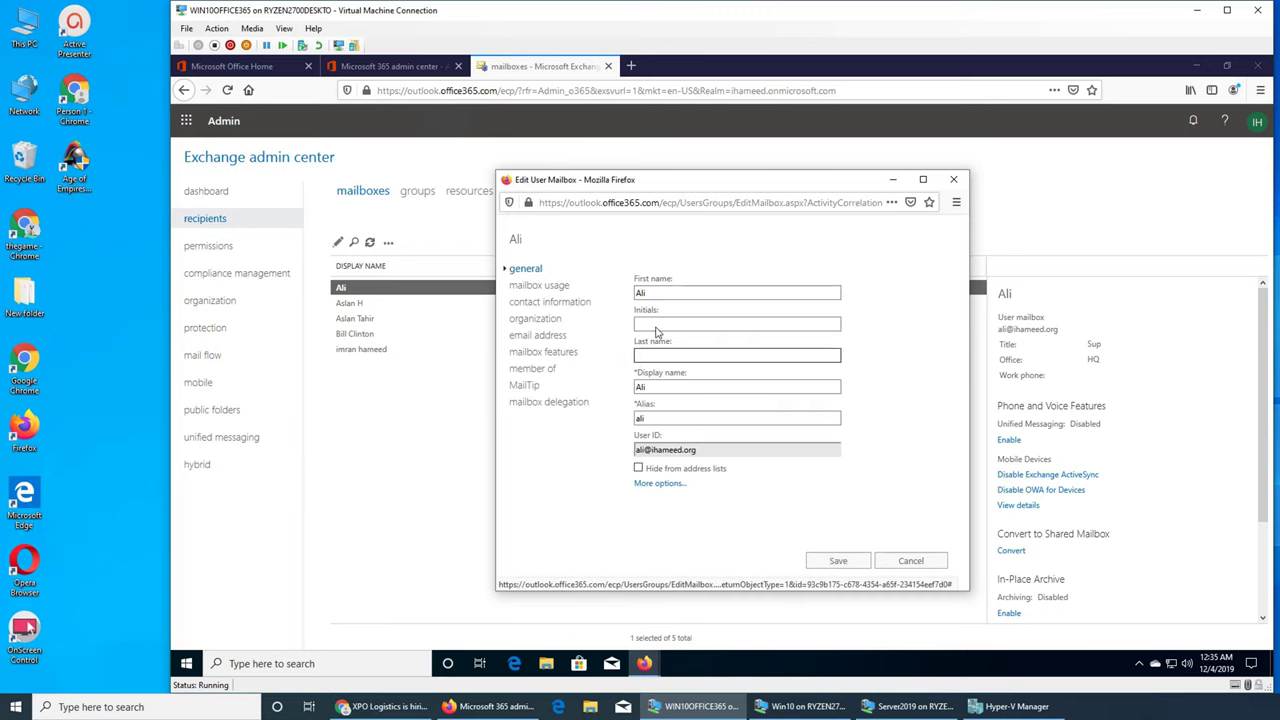
# Step: Review mailbox usage and all contact fields, including Office and Web page, then cancel
pyautogui.click(540, 287)
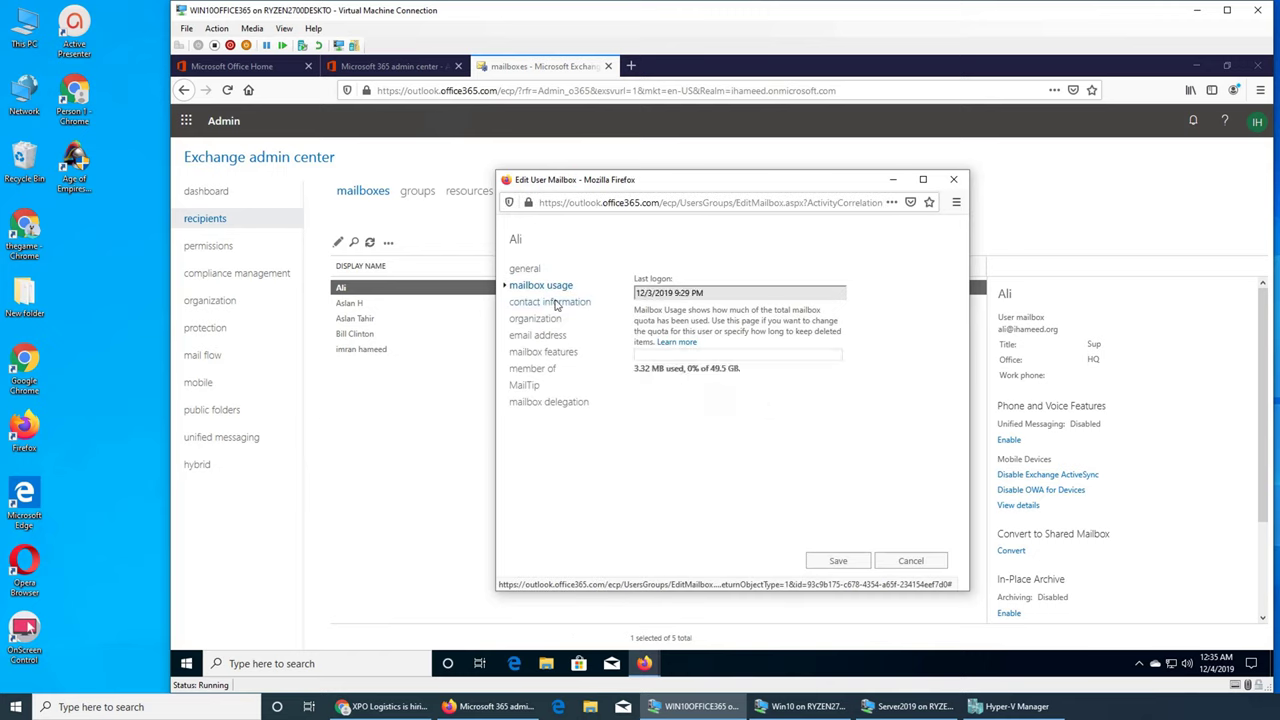
pyautogui.click(556, 303)
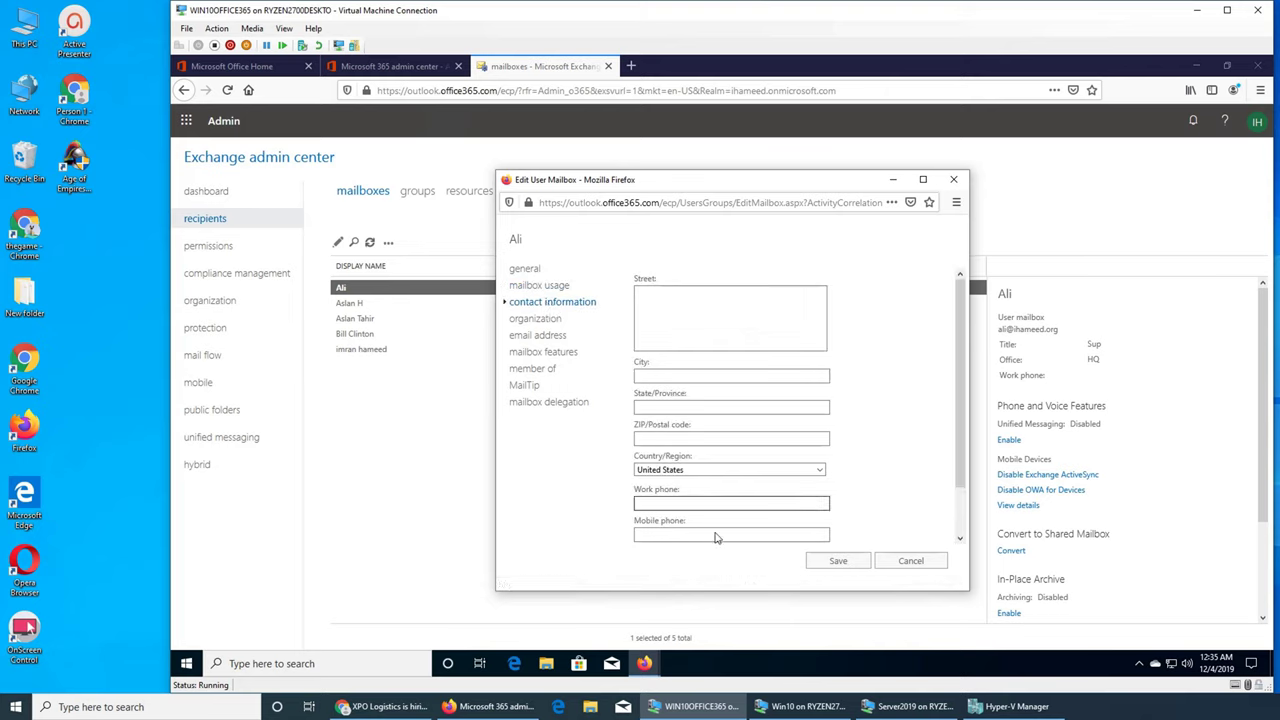
pyautogui.scroll(-1, 686, 480)
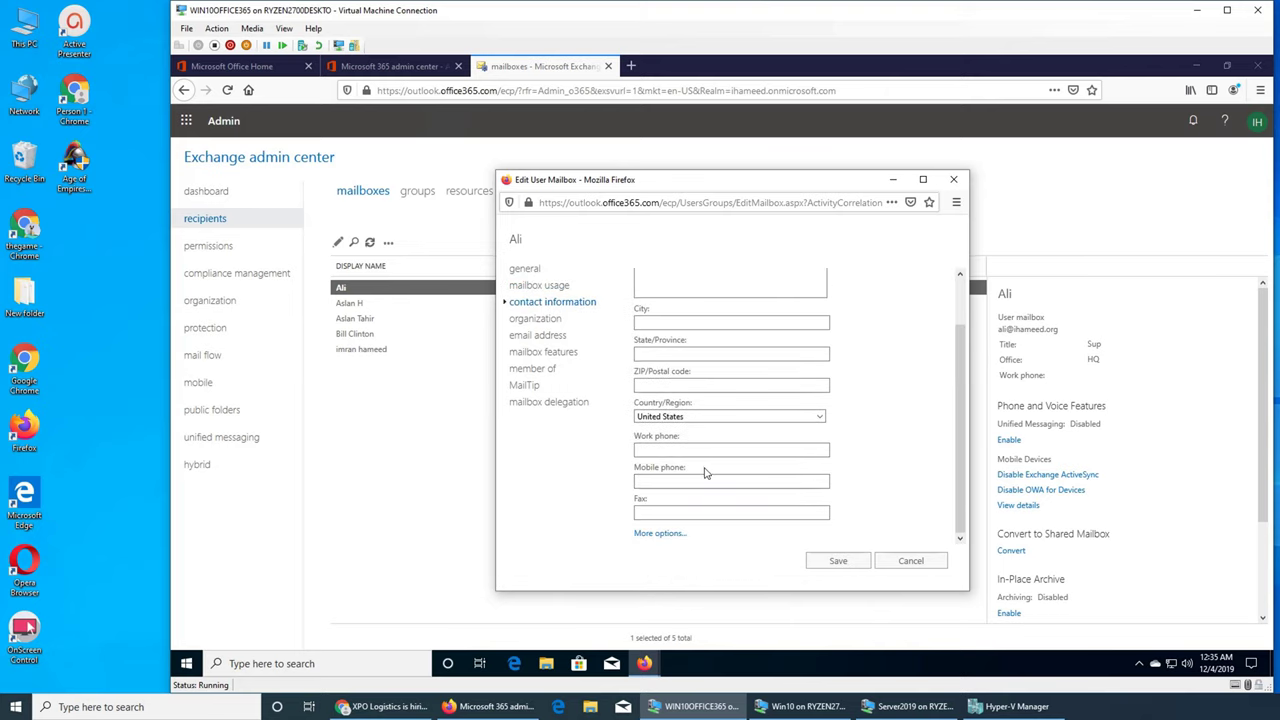
pyautogui.click(660, 533)
pyautogui.scroll(-3, 660, 520)
pyautogui.click(642, 387)
pyautogui.click(752, 446)
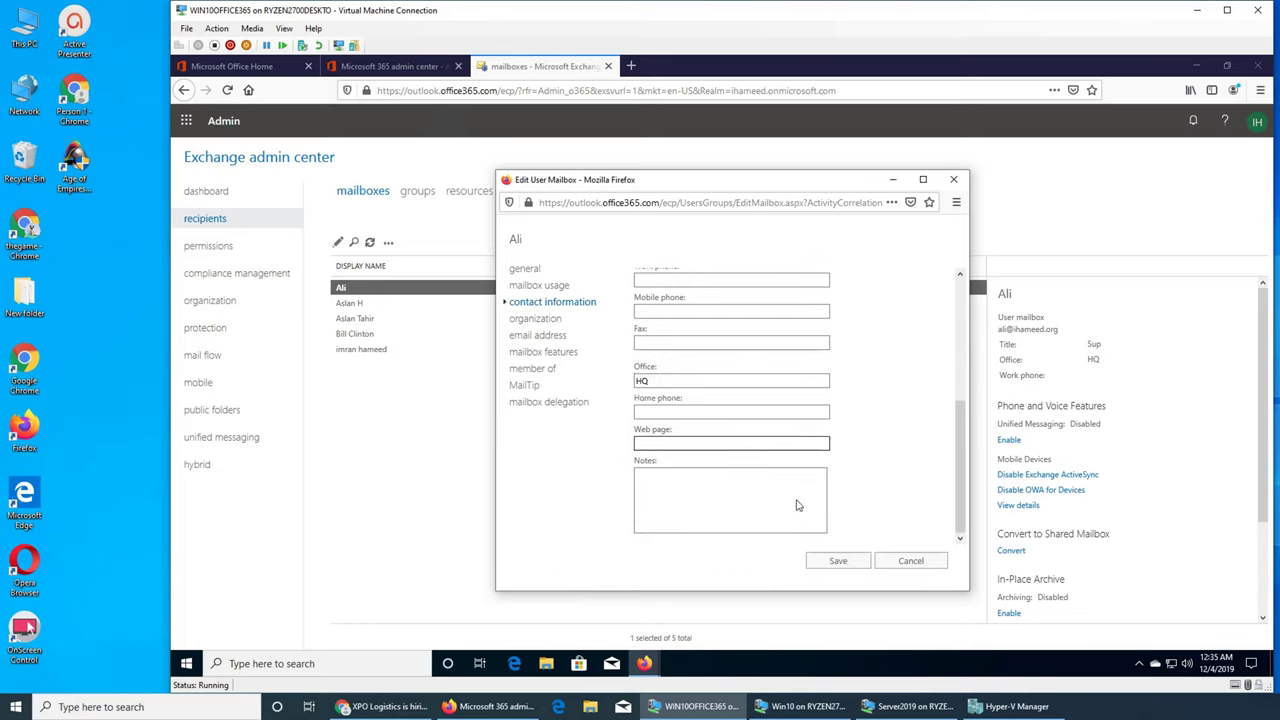
pyautogui.click(895, 565)
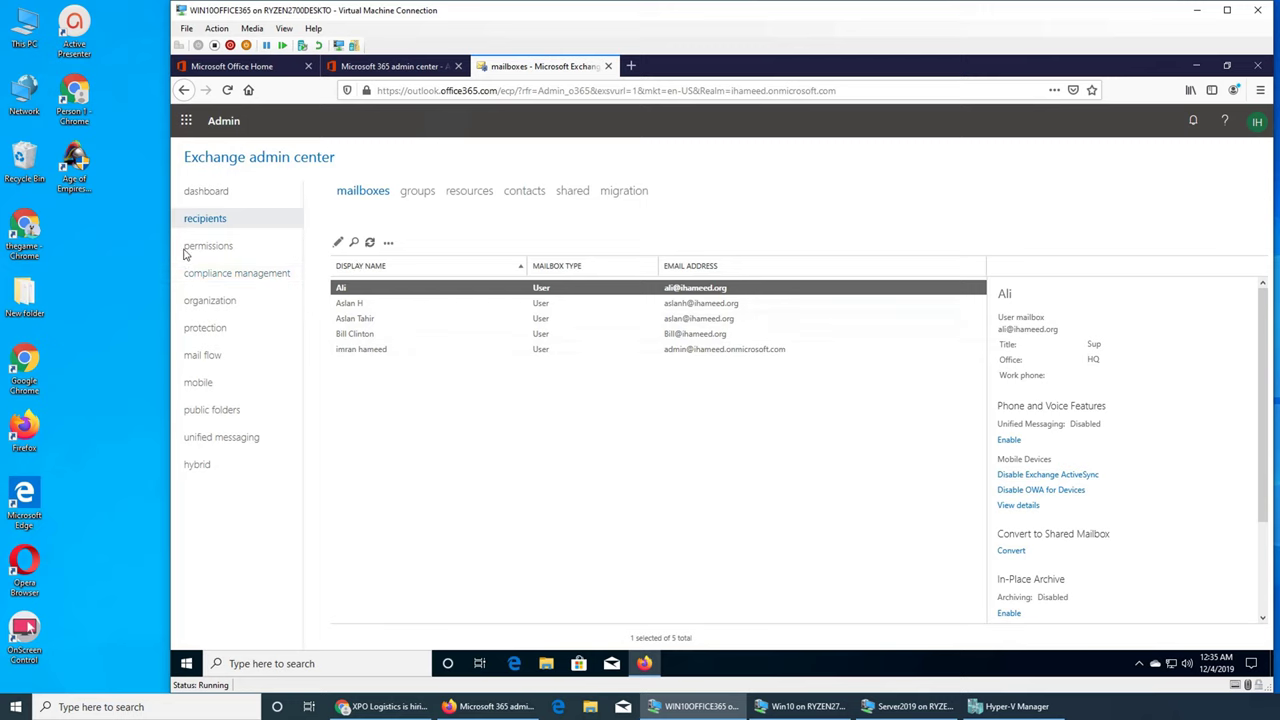
pyautogui.click(337, 67)
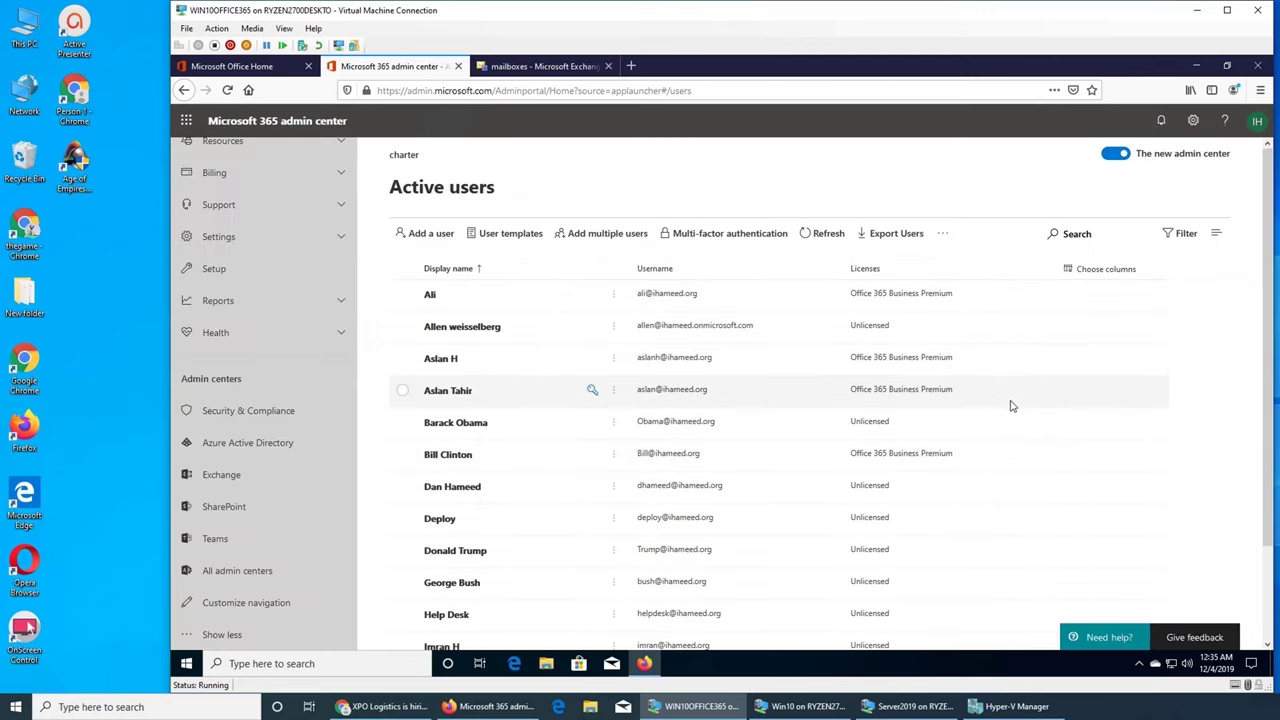
pyautogui.scroll(-1, 645, 217)
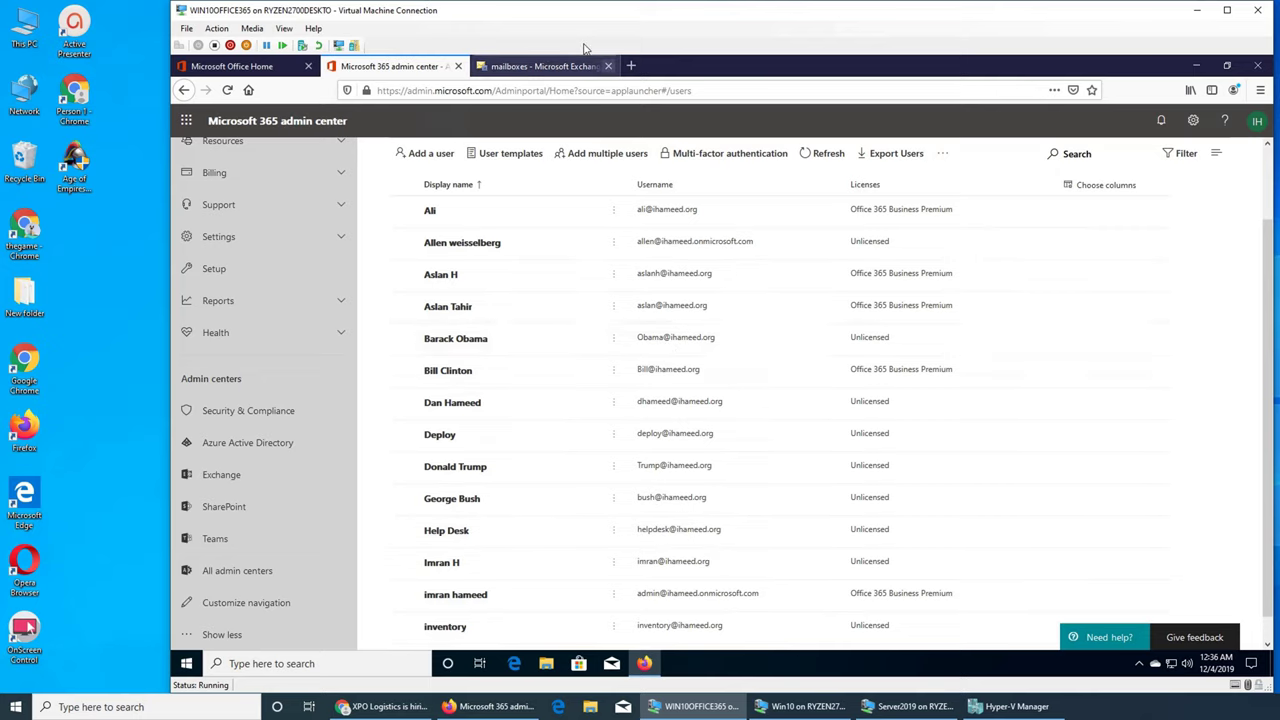
pyautogui.click(550, 64)
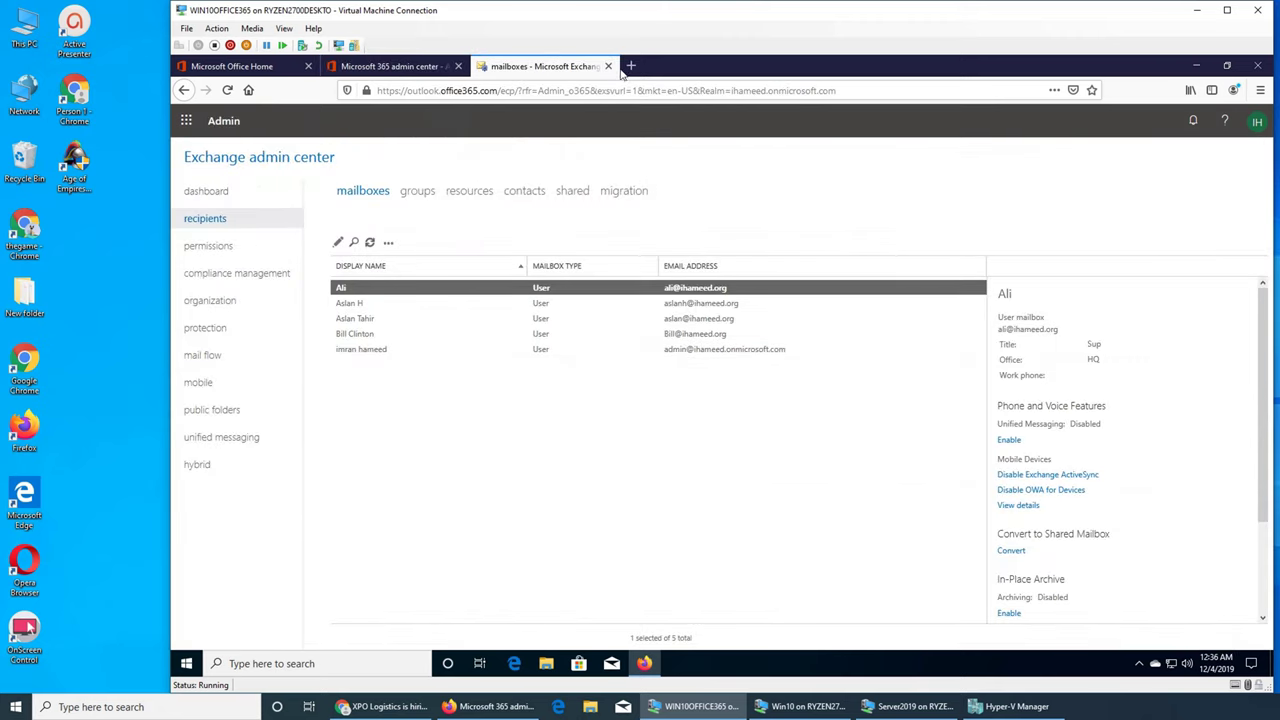
pyautogui.click(1260, 90)
# Step: Open a Firefox private window and browse to outlook.com, then office.com
pyautogui.click(1139, 181)
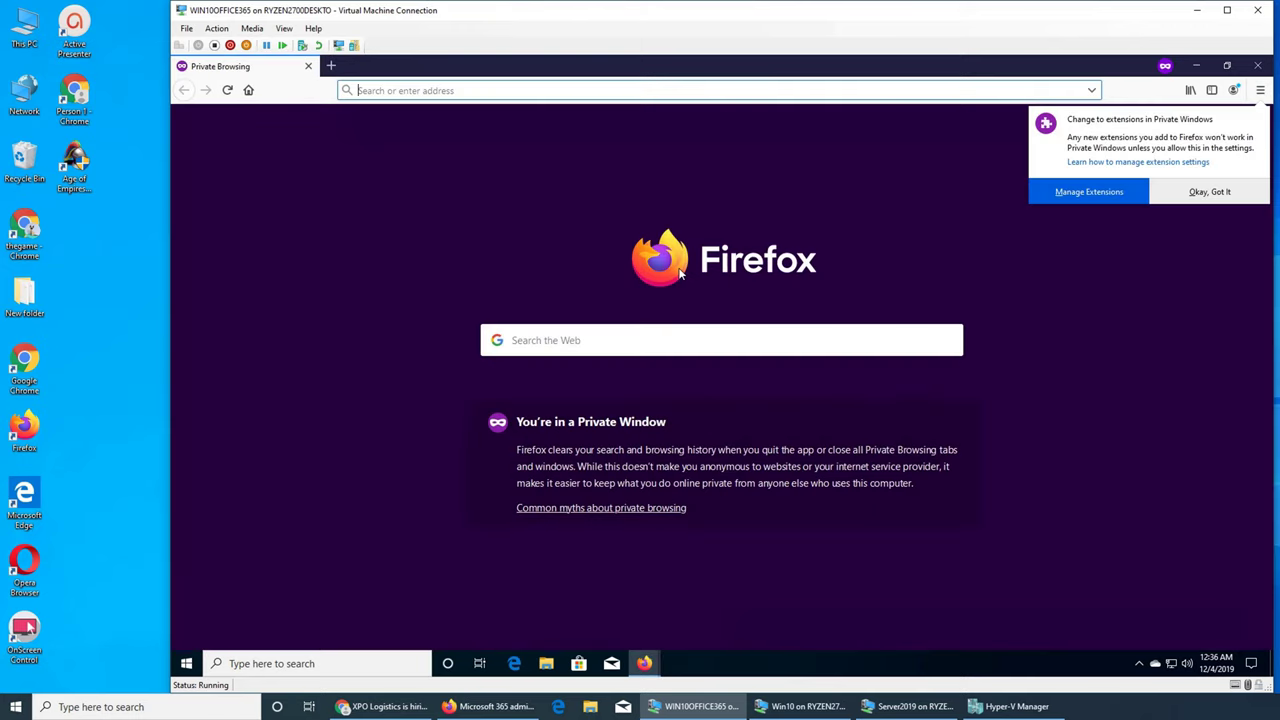
pyautogui.write('outlook')
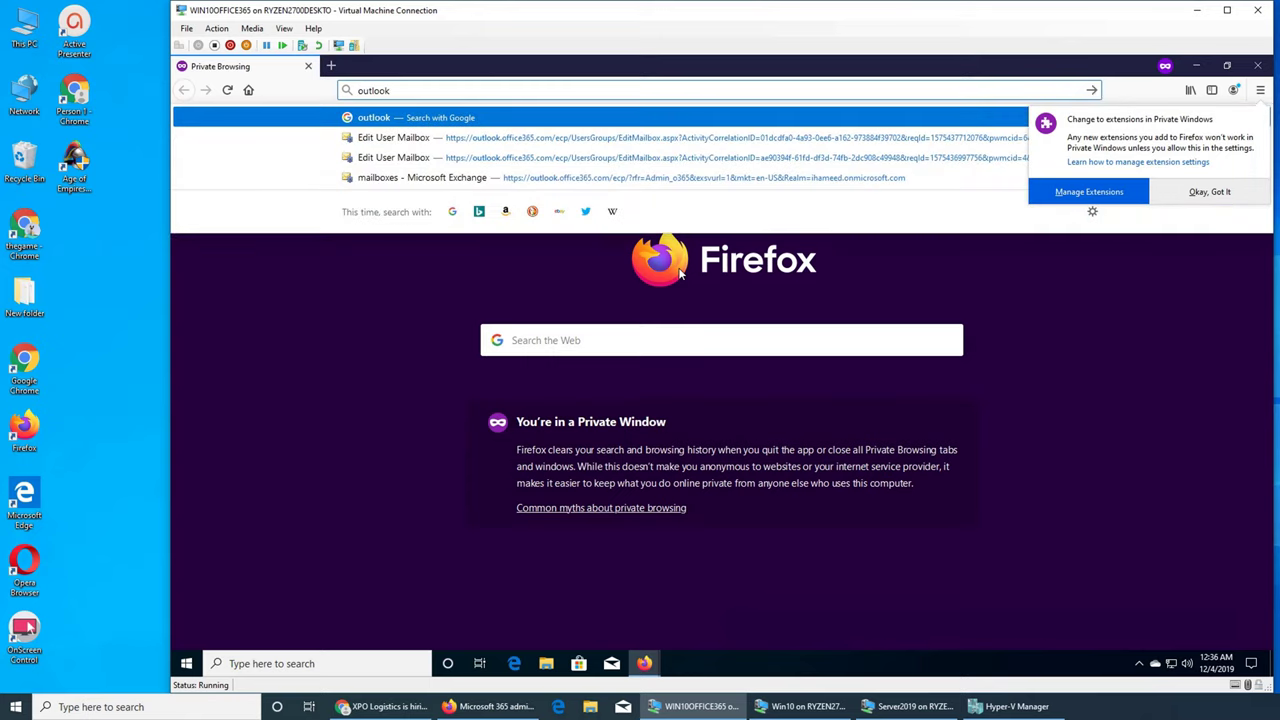
pyautogui.hotkey('ctrl', 'Return')
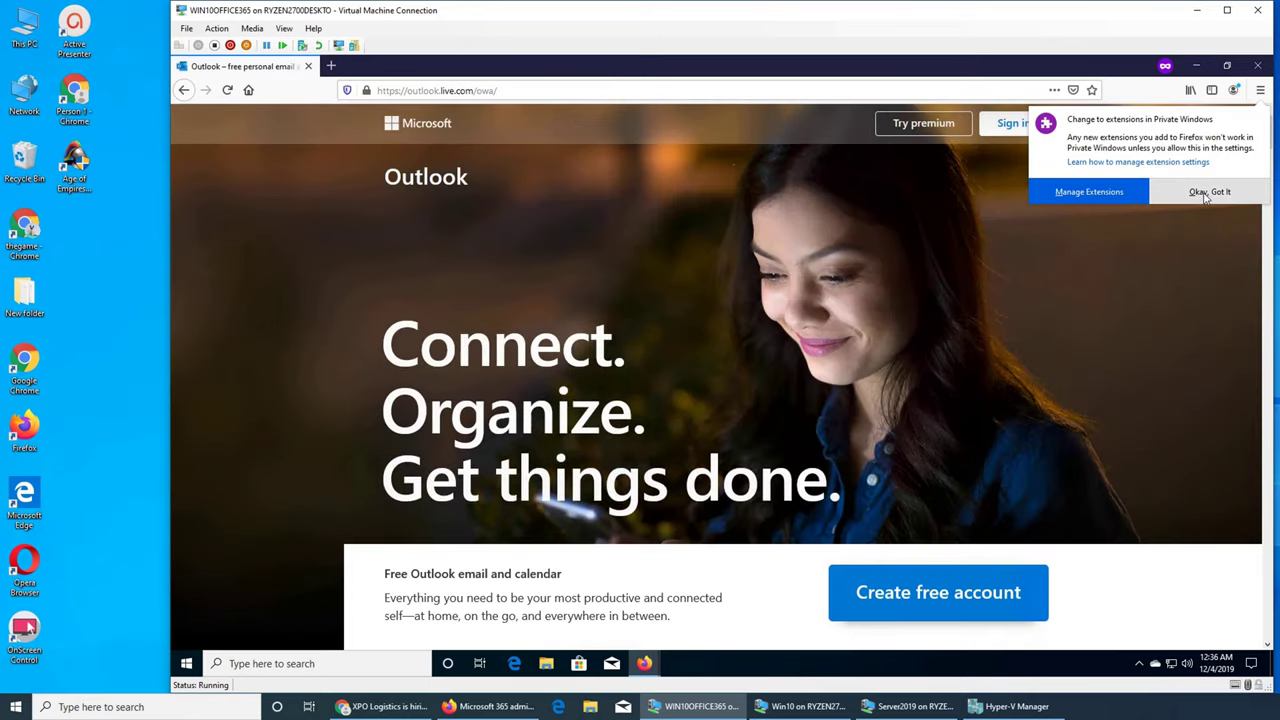
pyautogui.click(474, 96)
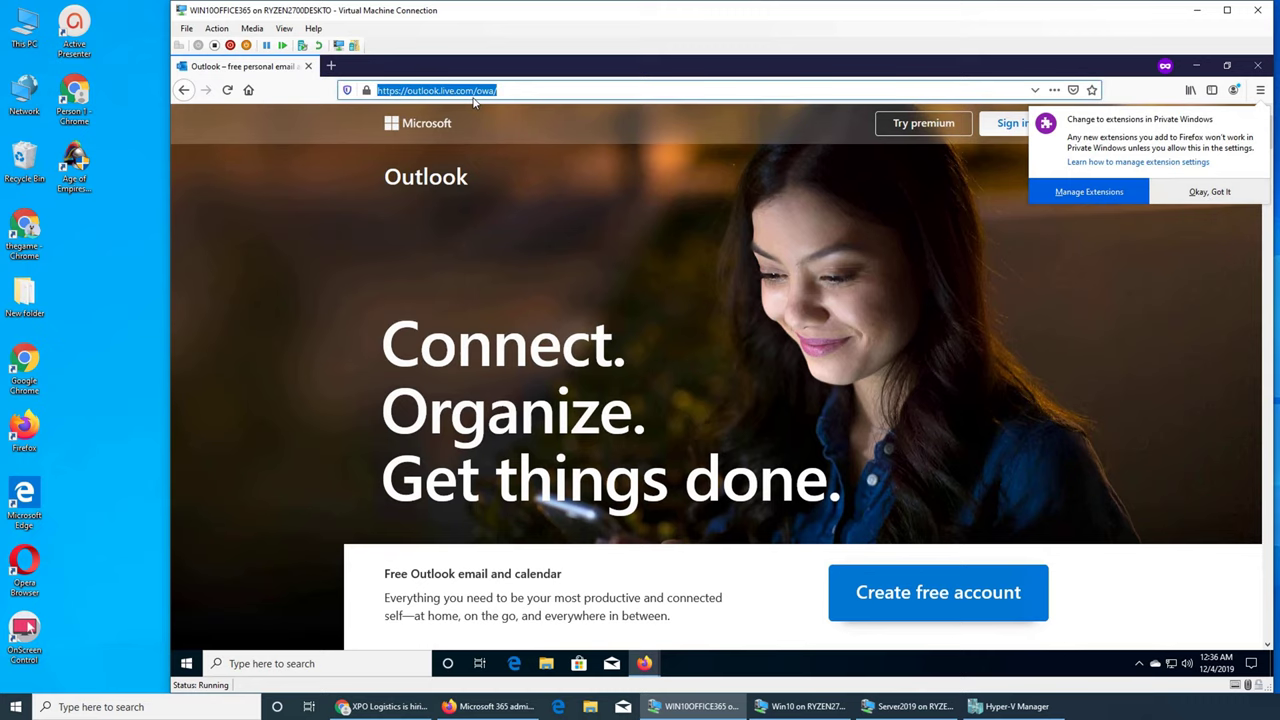
pyautogui.write('office')
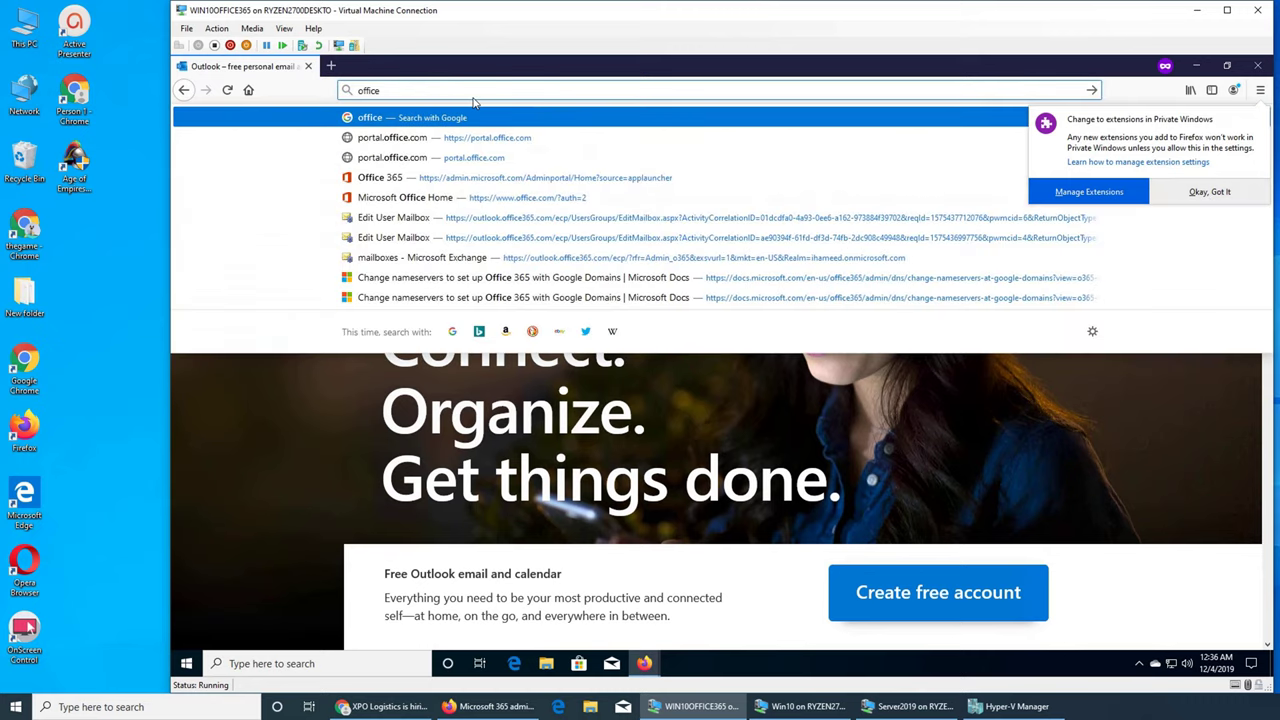
pyautogui.press('Return')
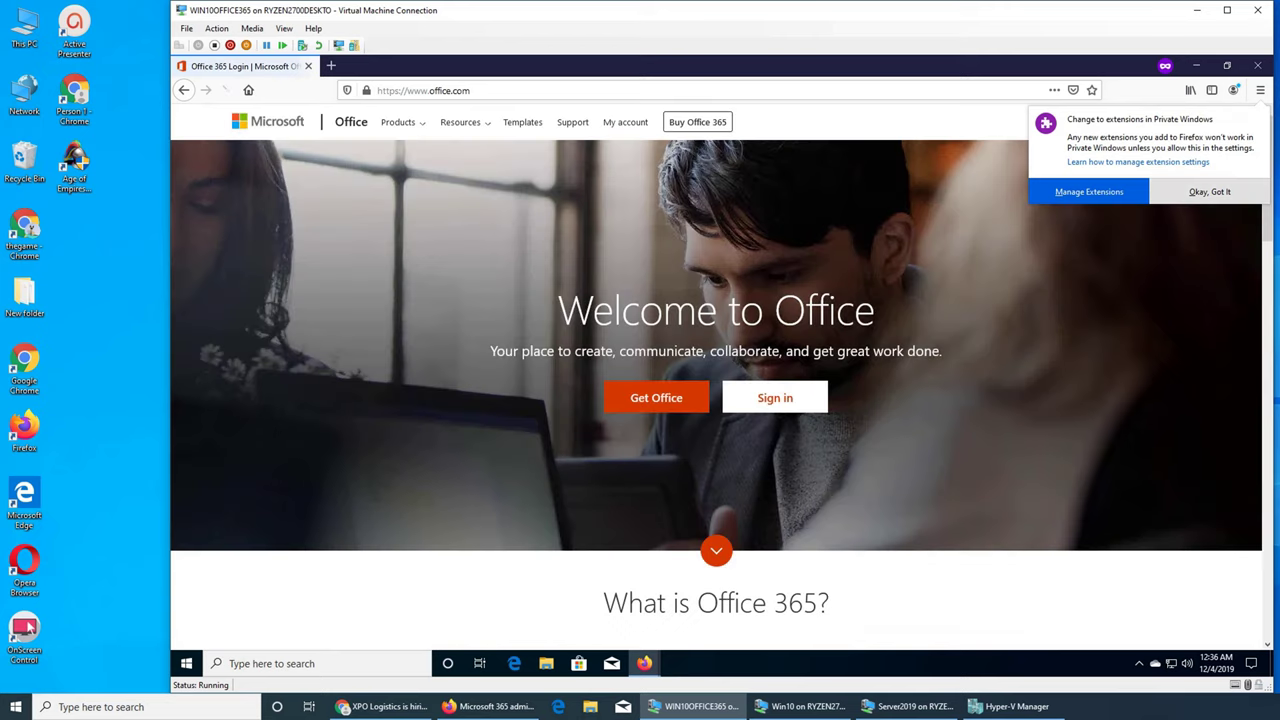
# Step: Sign in to Office with the unlicensed user's e-mail and password, staying signed in
pyautogui.click(806, 400)
pyautogui.click(660, 340)
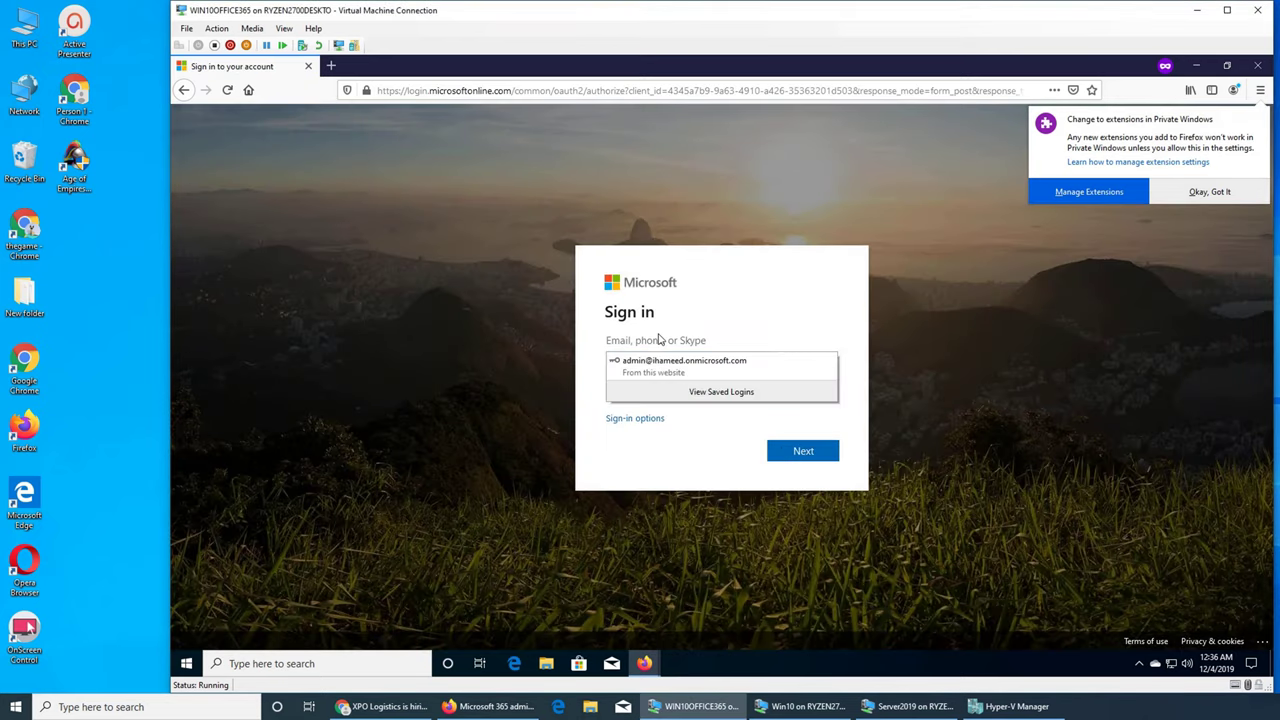
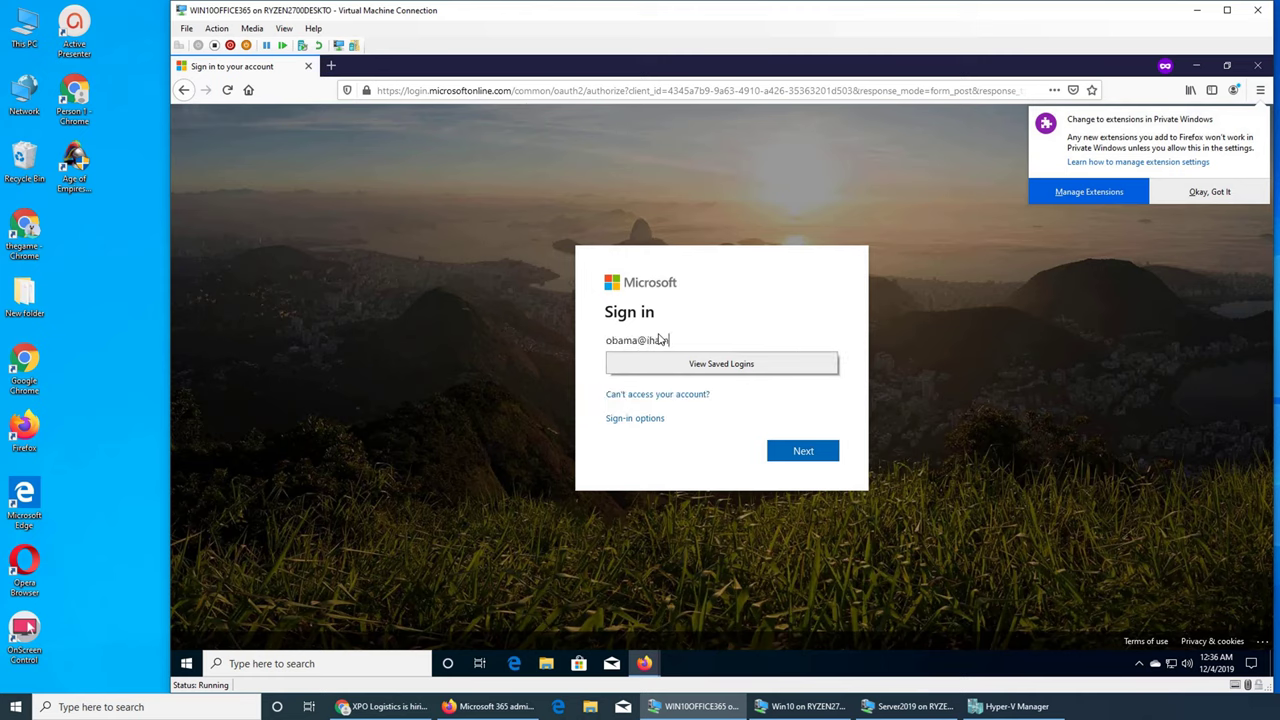
pyautogui.press('Return')
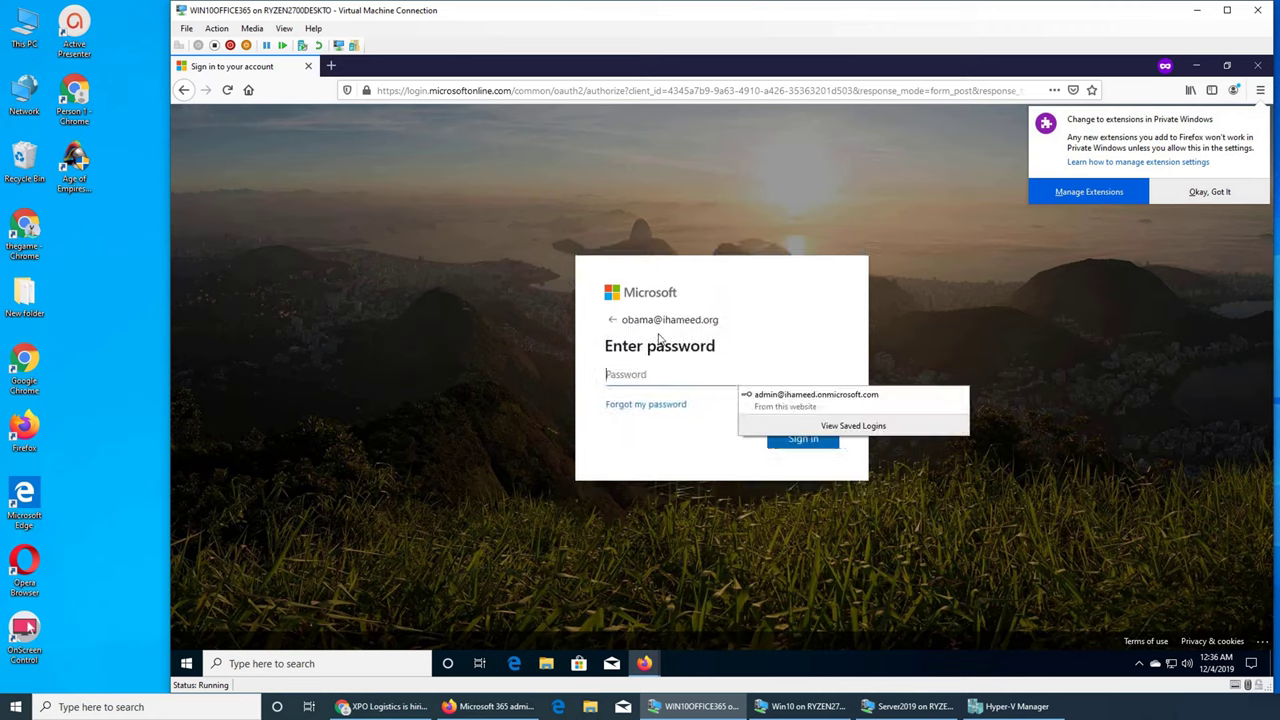
pyautogui.write('•••••')
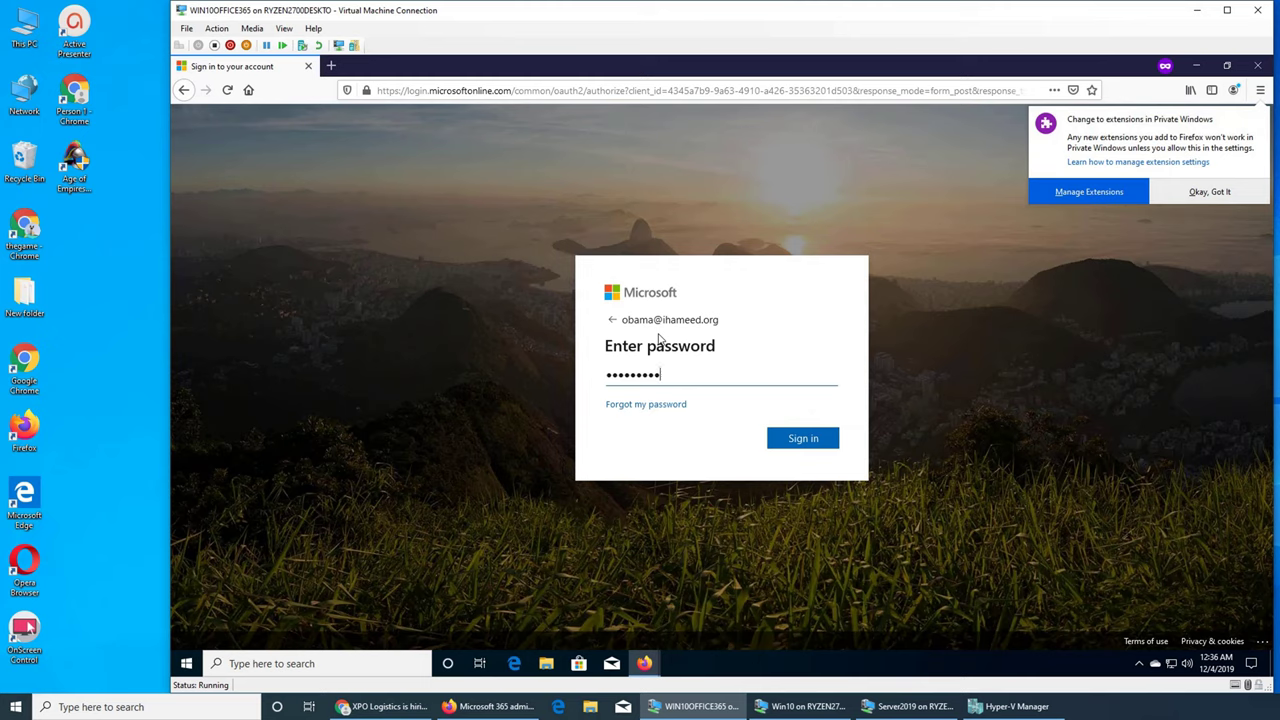
pyautogui.press('Return')
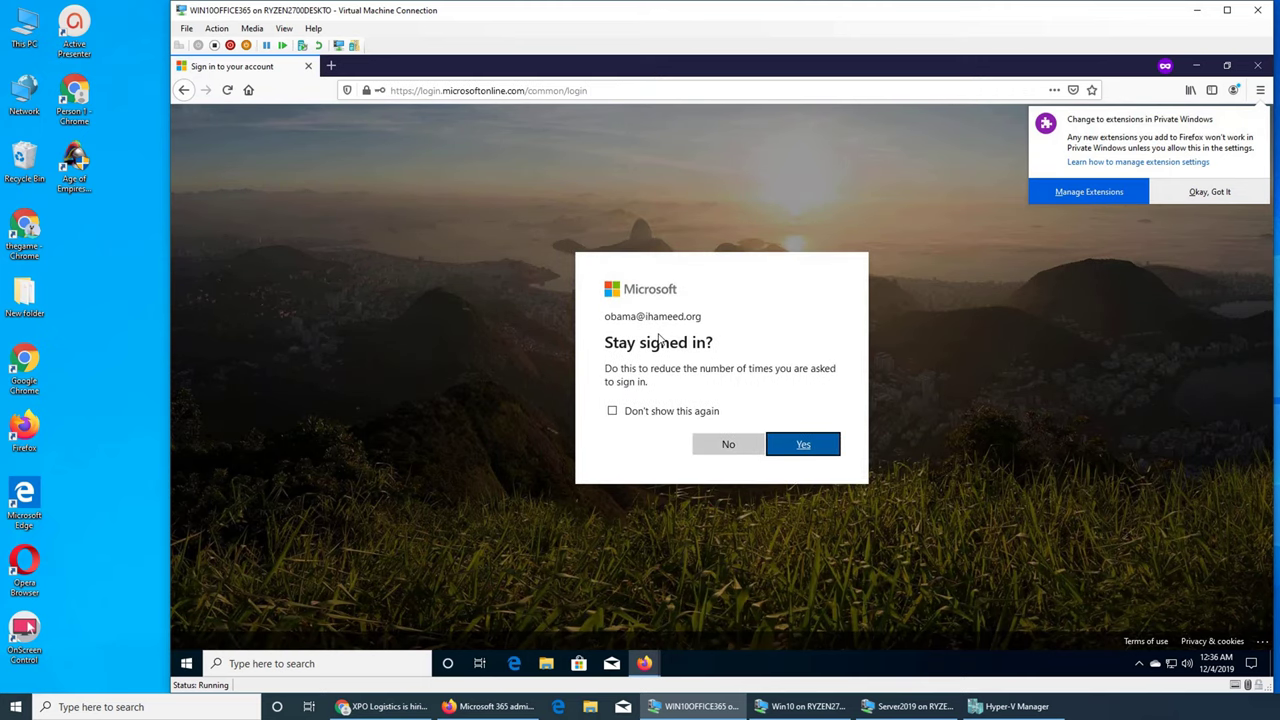
pyautogui.click(806, 446)
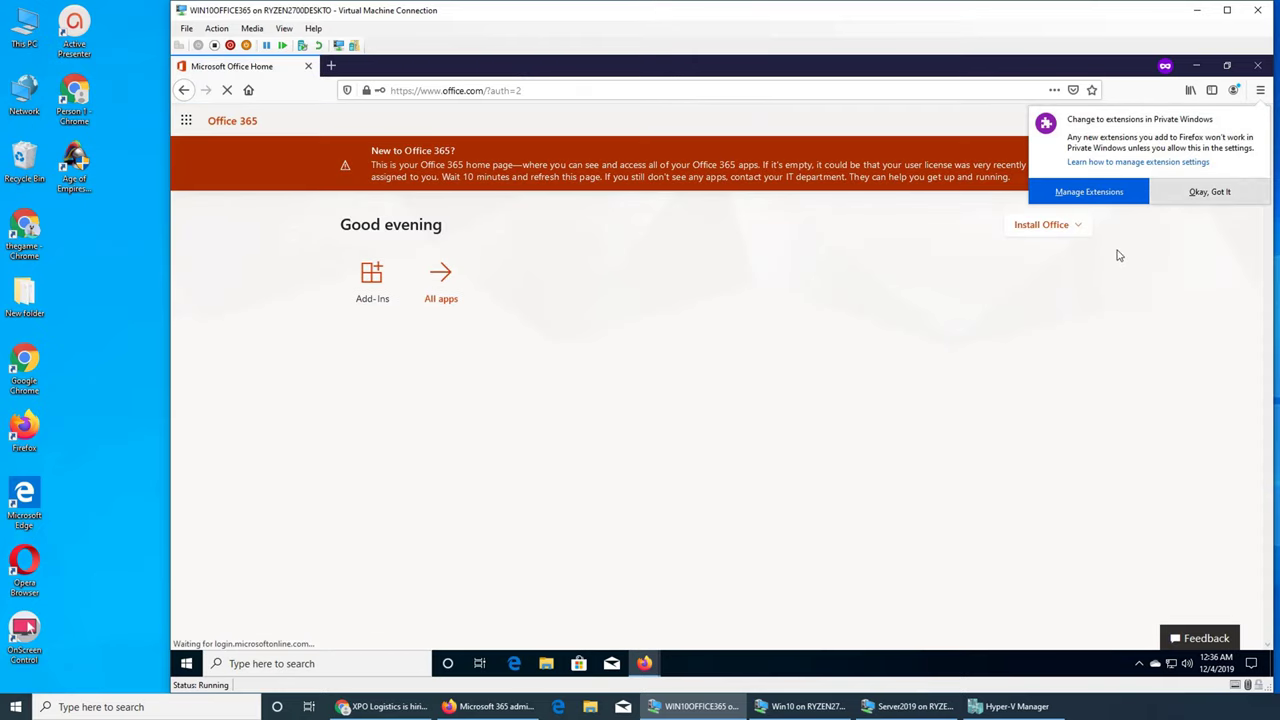
# Step: Dismiss the private-window extensions notice and go to the Outlook website
pyautogui.click(1215, 196)
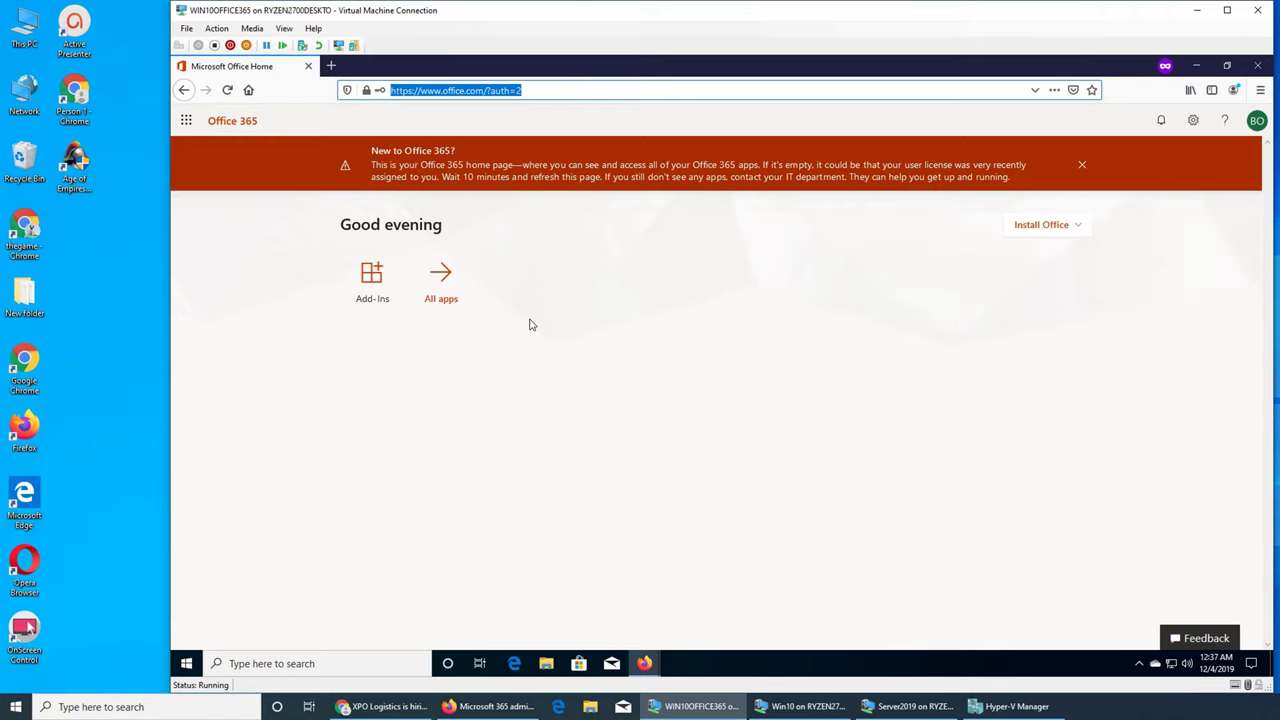
pyautogui.write('outlook')
pyautogui.hotkey('ctrl', 'Return')
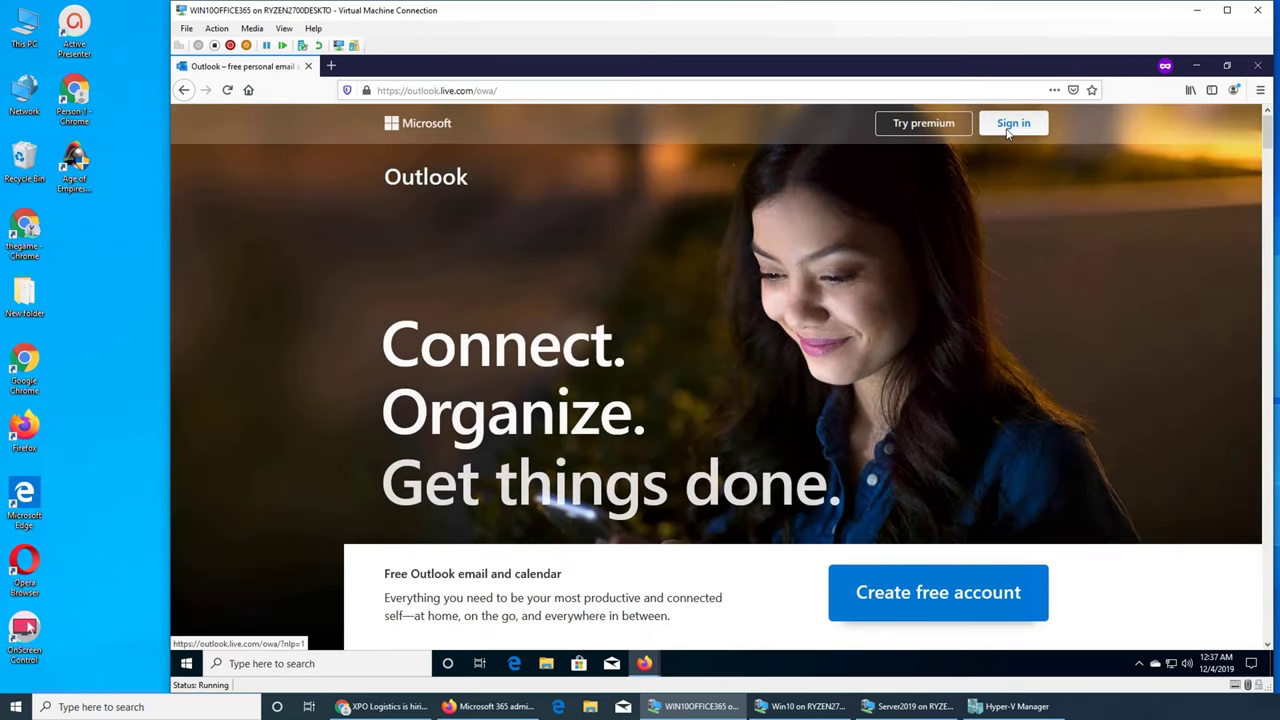
# Step: Sign in to Outlook on the web with the unlicensed user's e-mail address
pyautogui.click(1012, 124)
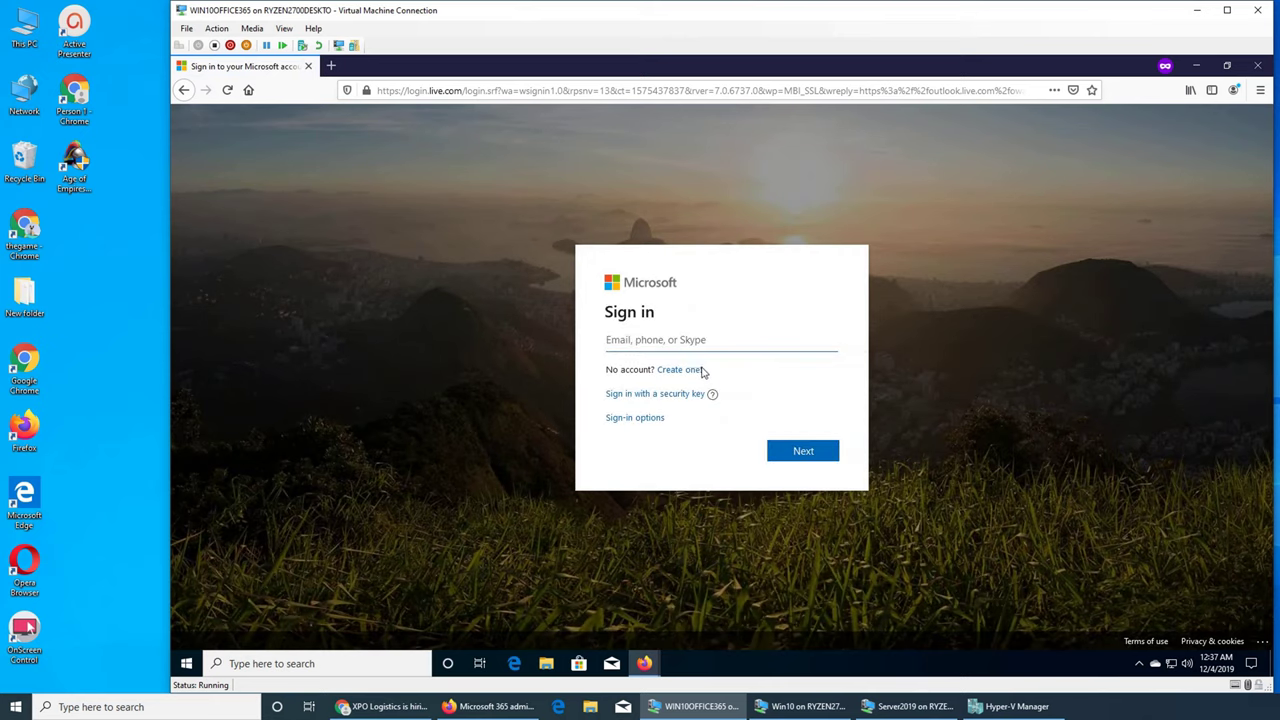
pyautogui.press('Return')
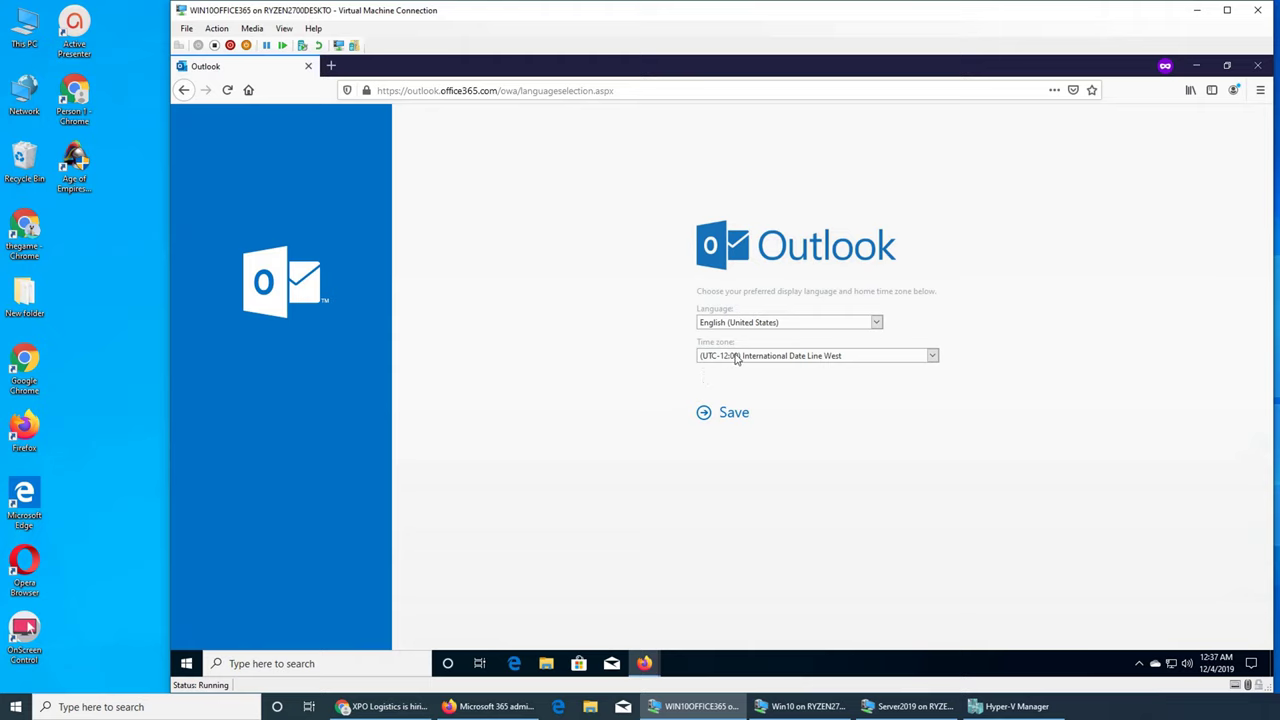
# Step: Choose (UTC-05:00) Eastern Time (US & Canada) as the time zone and save
pyautogui.click(740, 358)
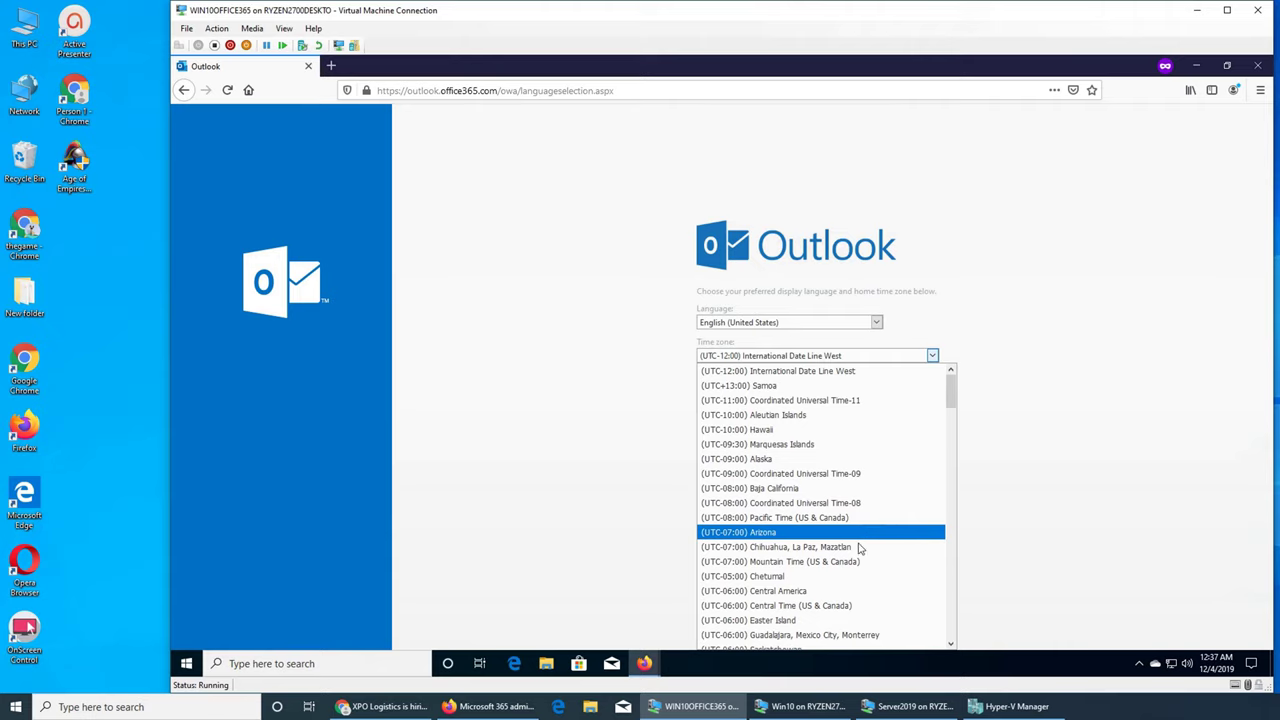
pyautogui.scroll(-1, 835, 610)
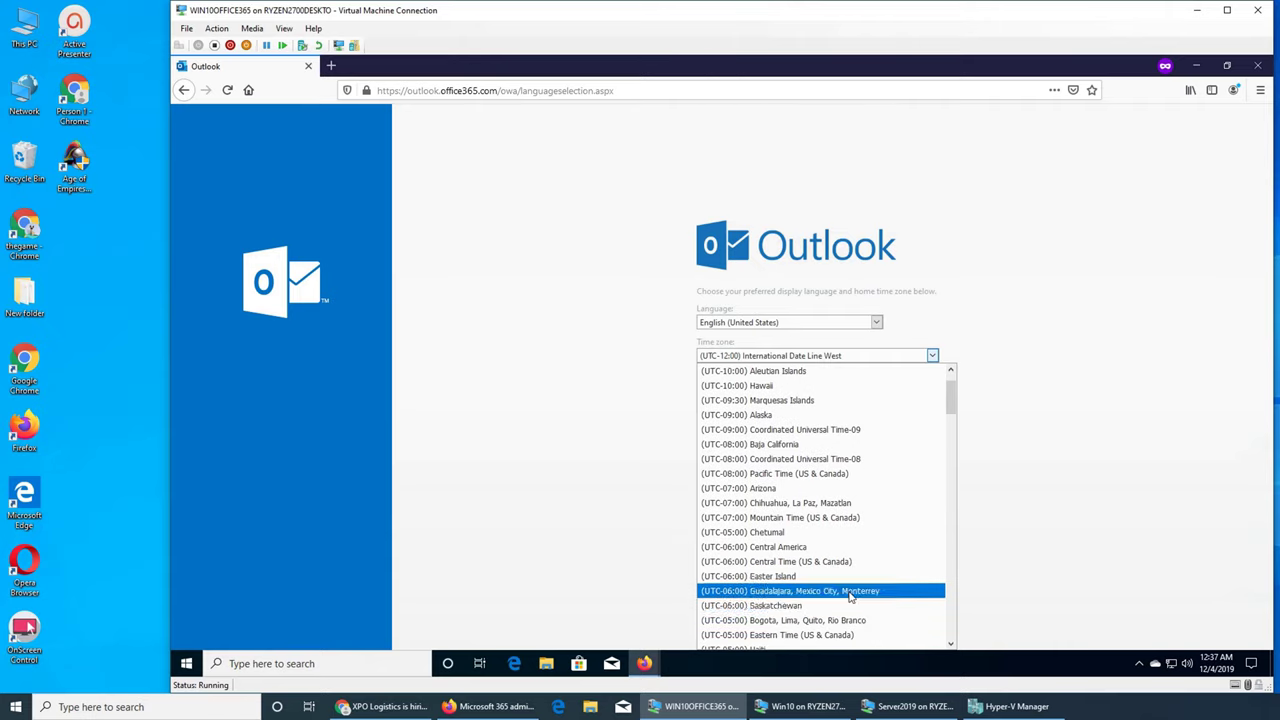
pyautogui.click(817, 635)
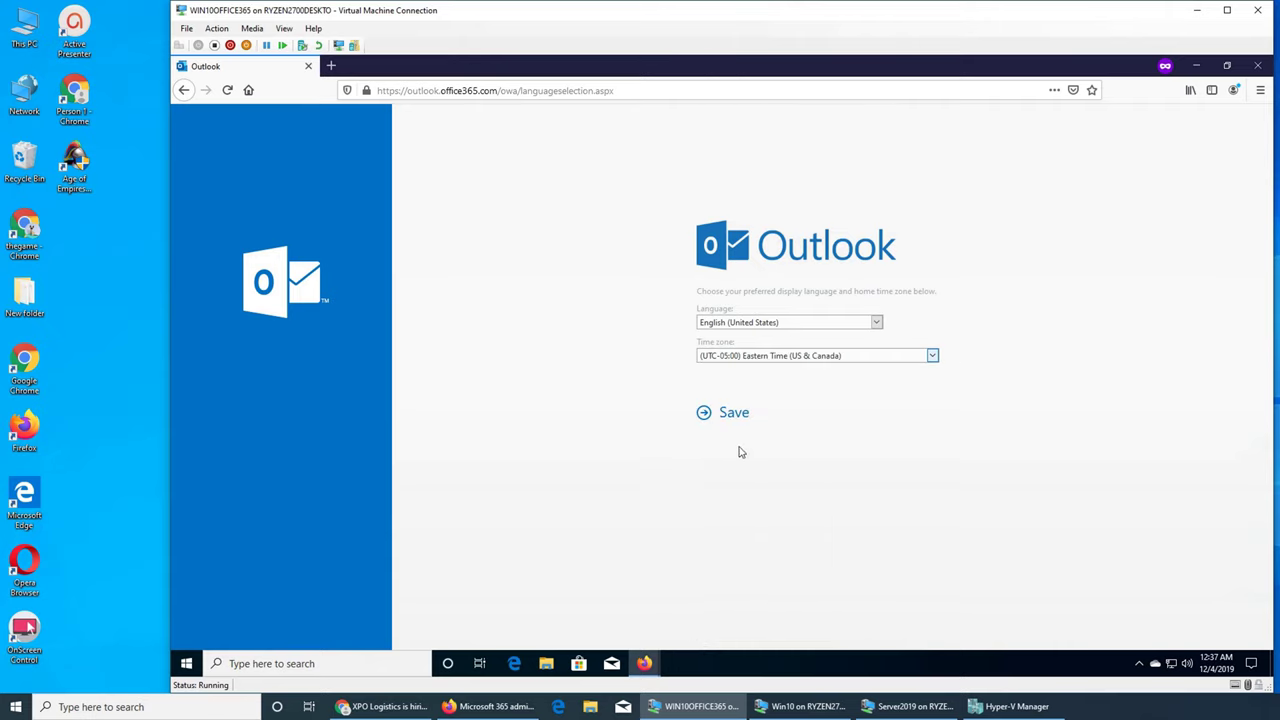
pyautogui.click(727, 413)
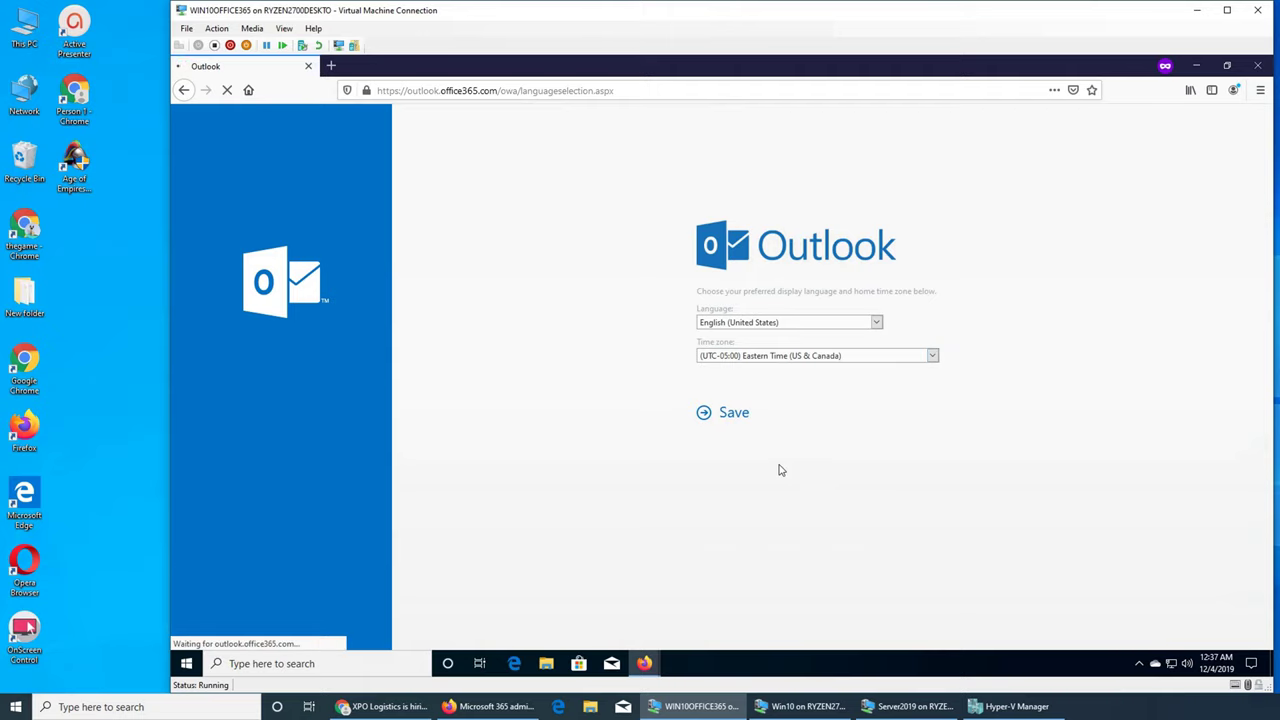